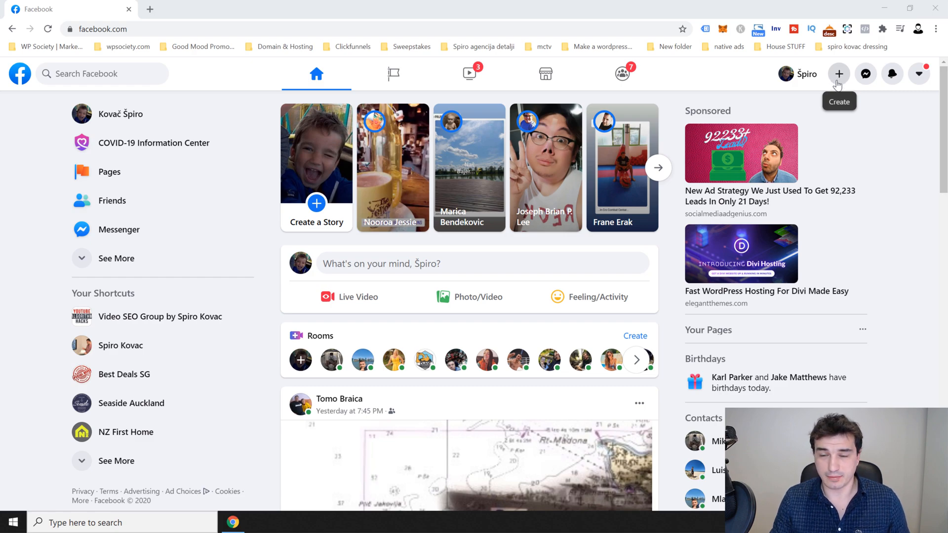
- Start creating a new Facebook Page and view its blank layout in the mobile and desktop previews
click(837, 80)
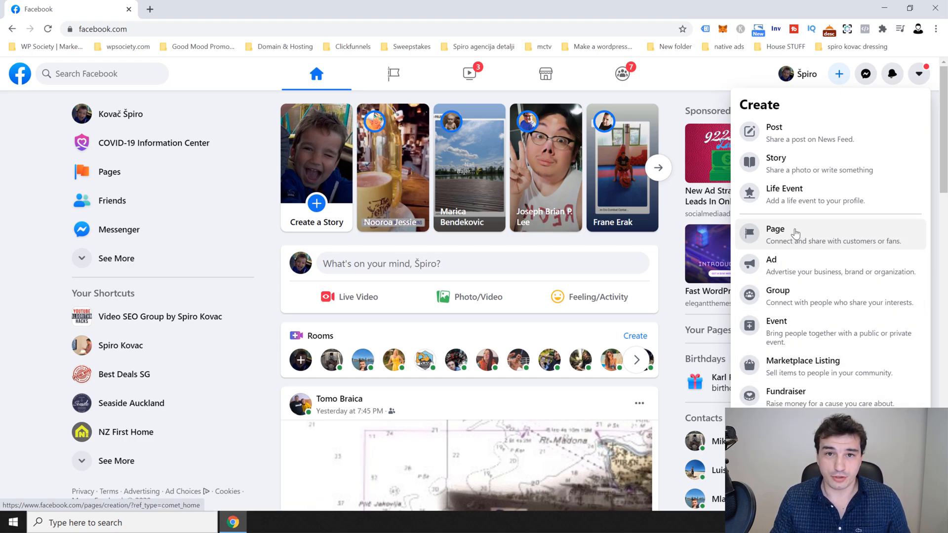
click(780, 242)
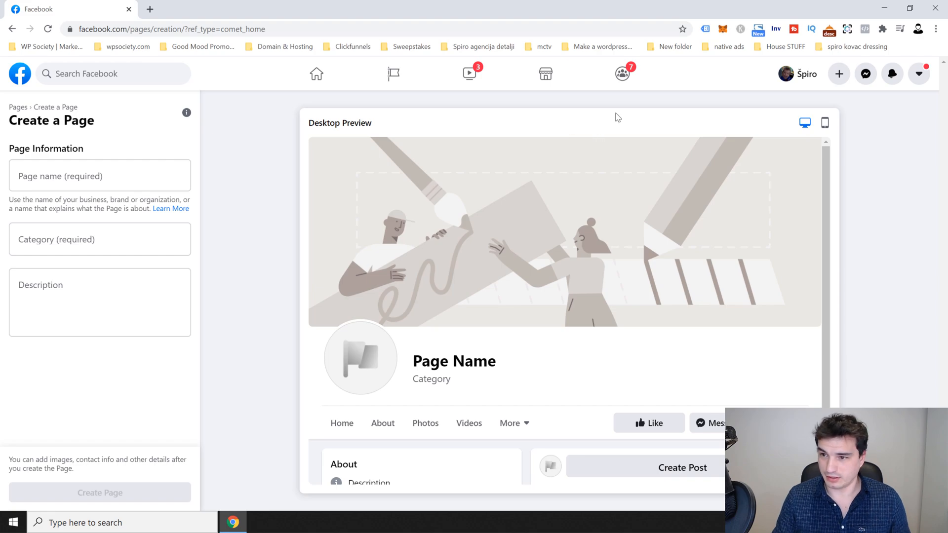
click(829, 125)
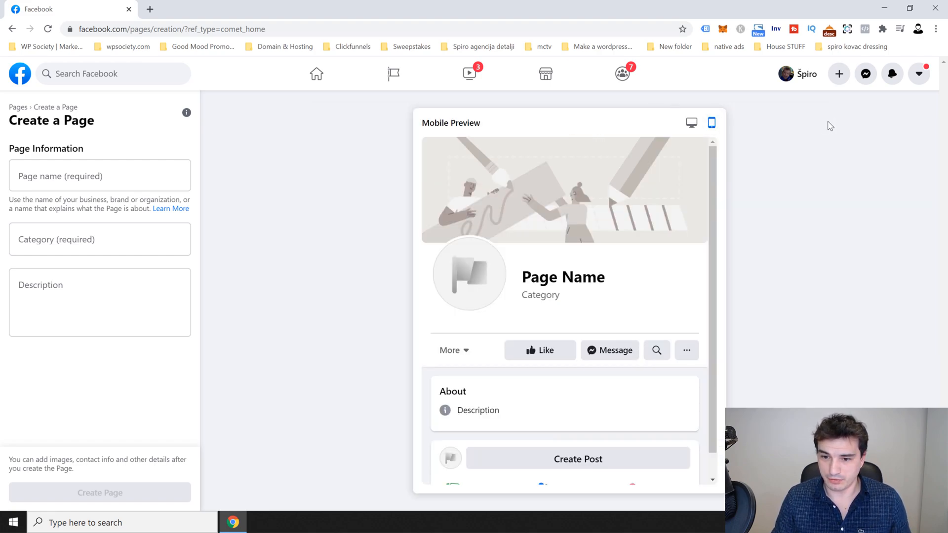
click(690, 124)
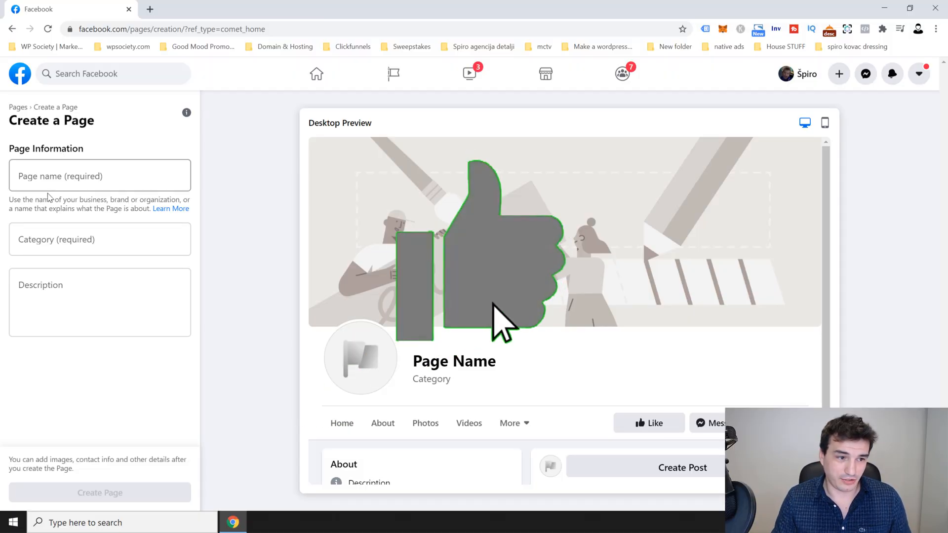
- Name the new Page "SK Car Dealership"
click(58, 179)
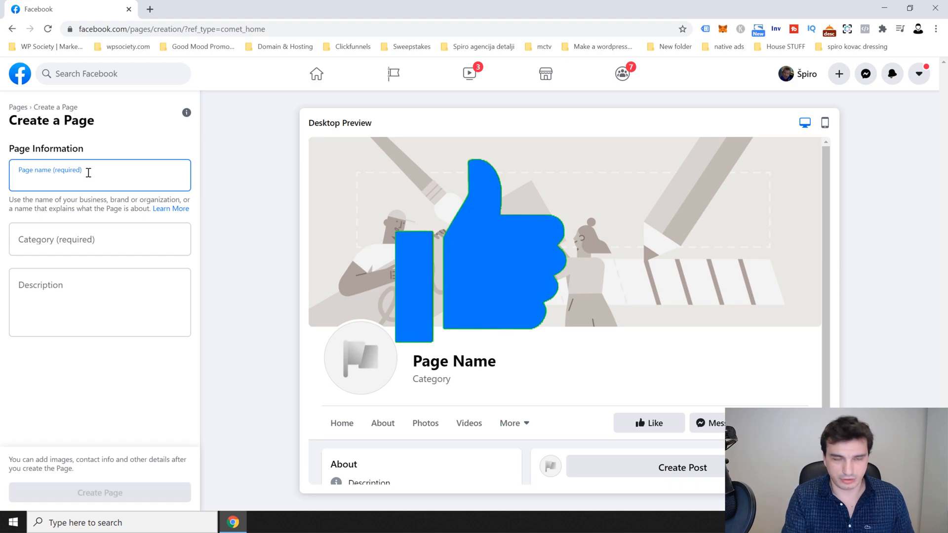
text(SK Car Dealership)
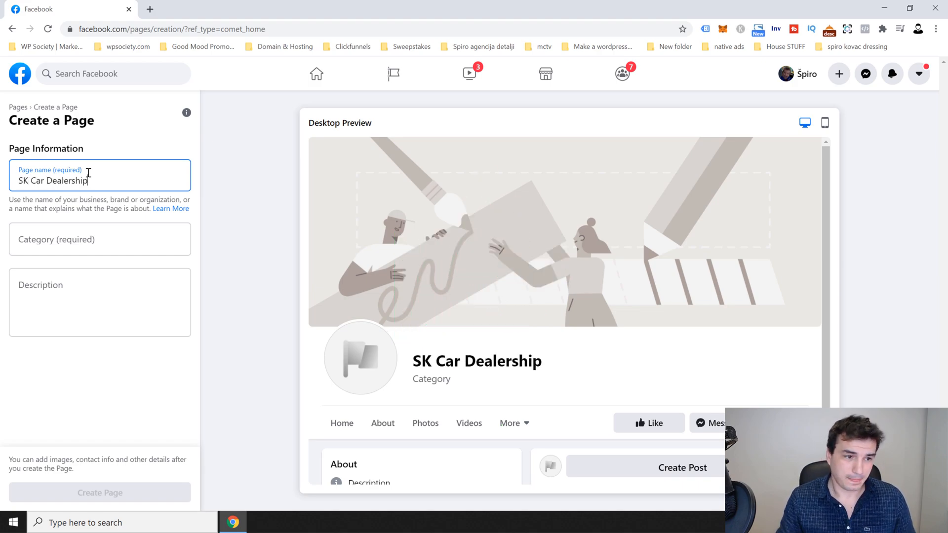
key(Tab)
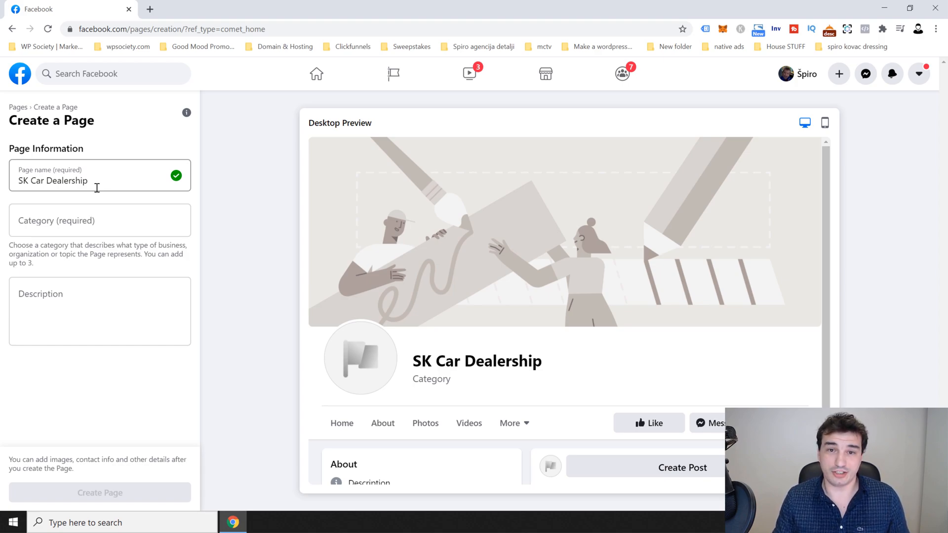
- Assign the Page the three categories Car Dealership, Motor Vehicle Company and Car Wash
click(93, 224)
text(car dea)
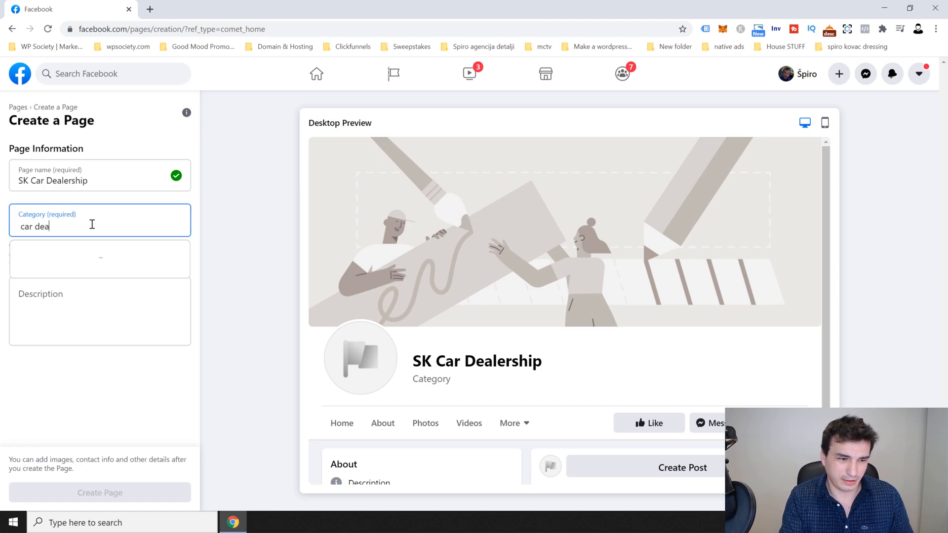
text(l)
click(97, 250)
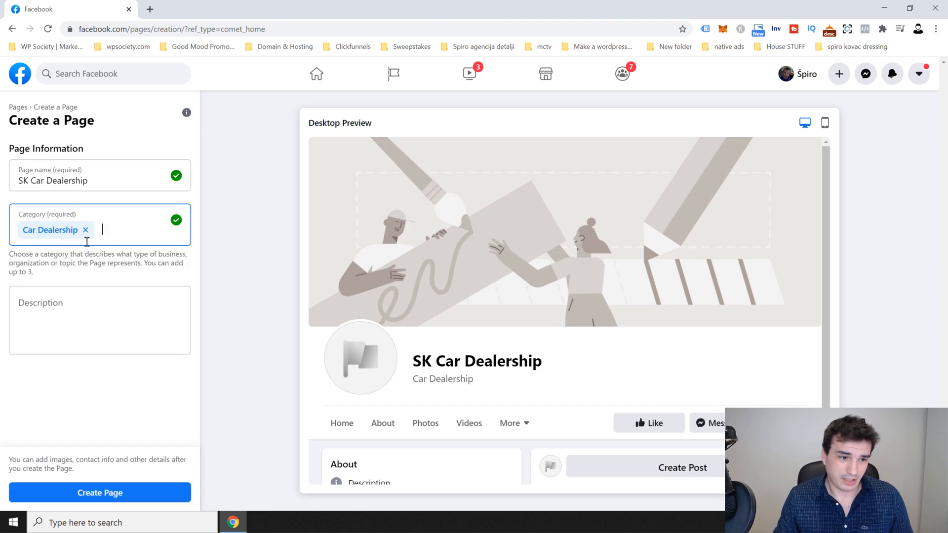
text(mor)
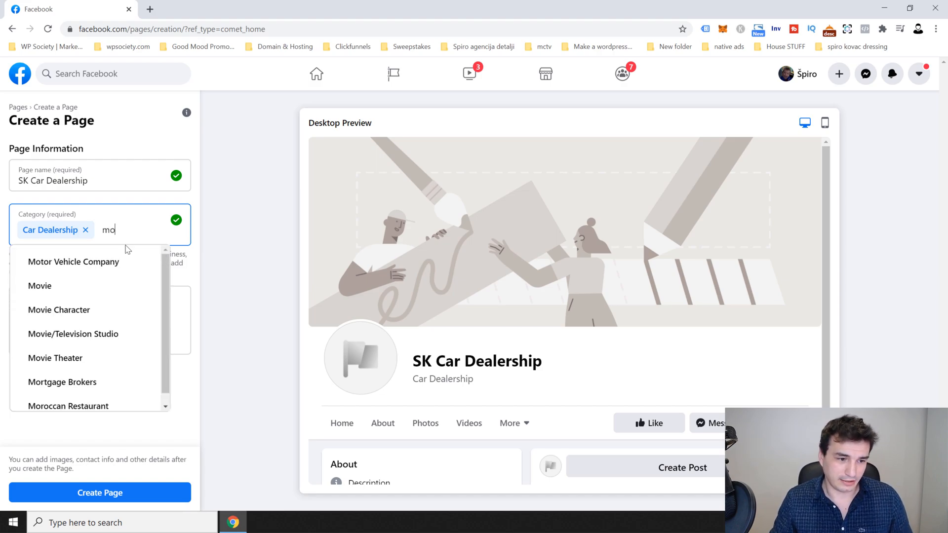
click(116, 262)
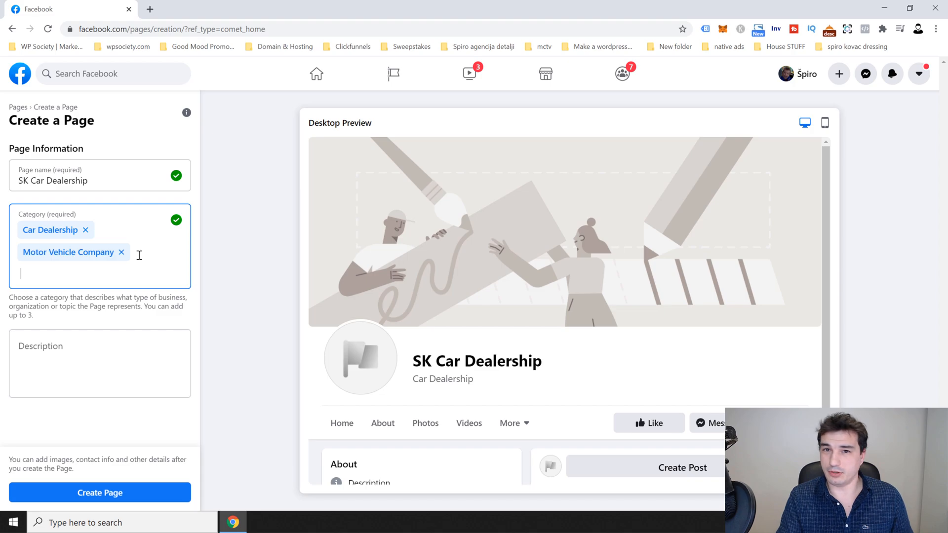
text(car wa)
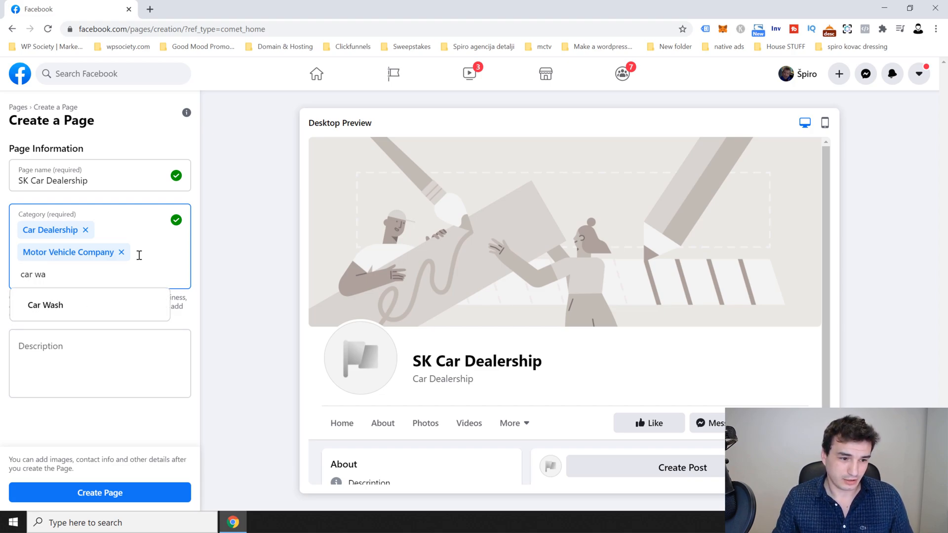
click(41, 317)
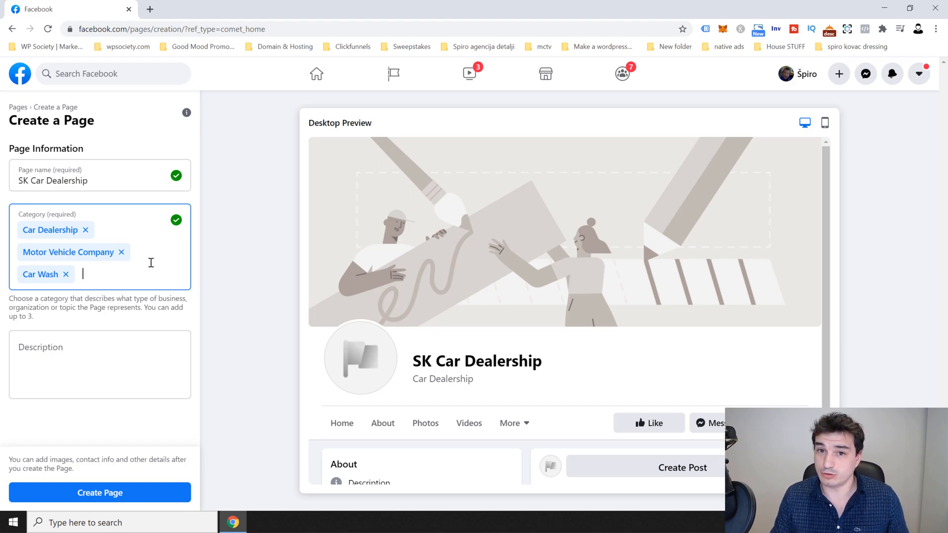
- Paste the prepared Page description about high quality Pre-Owned Kiwi New vehicles, 0% deposit finance and the contact phone number
click(58, 360)
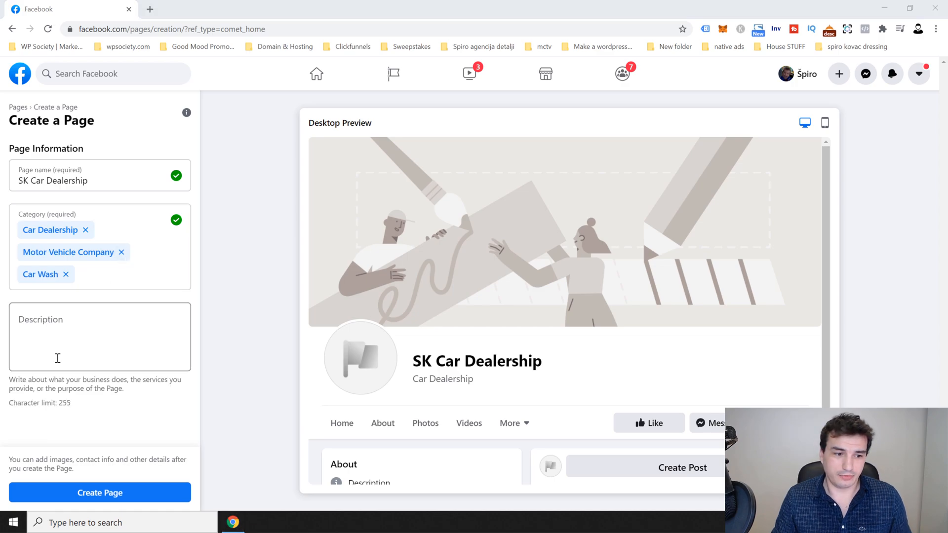
click(109, 334)
key(ctrl+v)
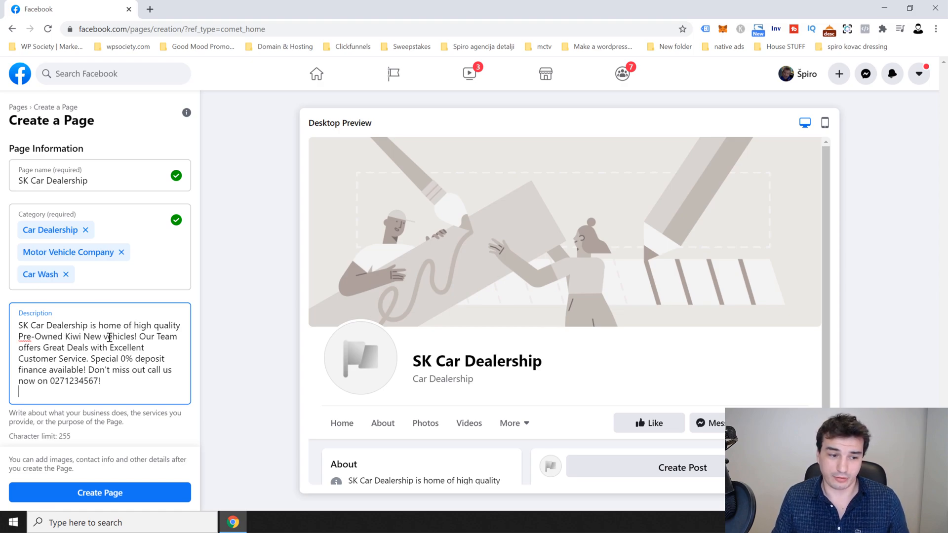
- Review the filled-in details in the desktop and mobile previews and create the Page
drag(828, 159, 829, 264)
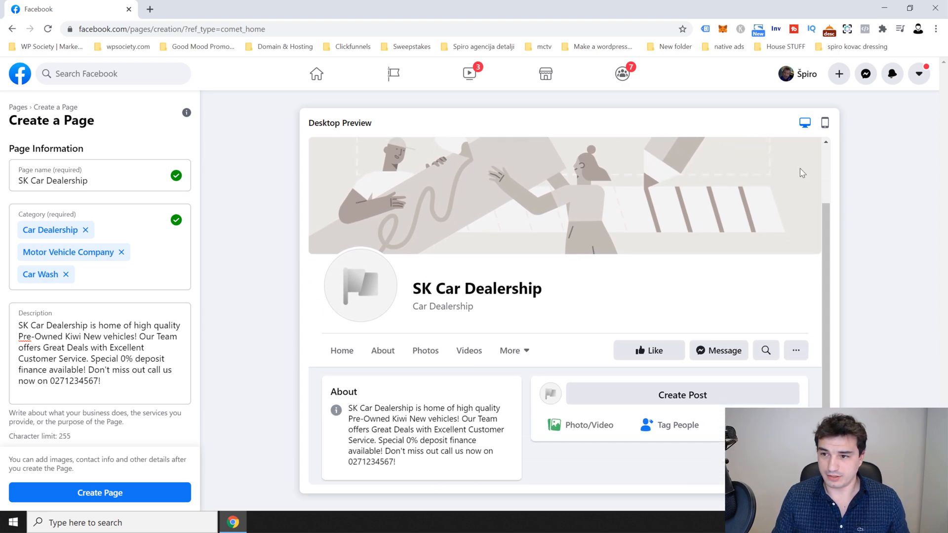
click(827, 124)
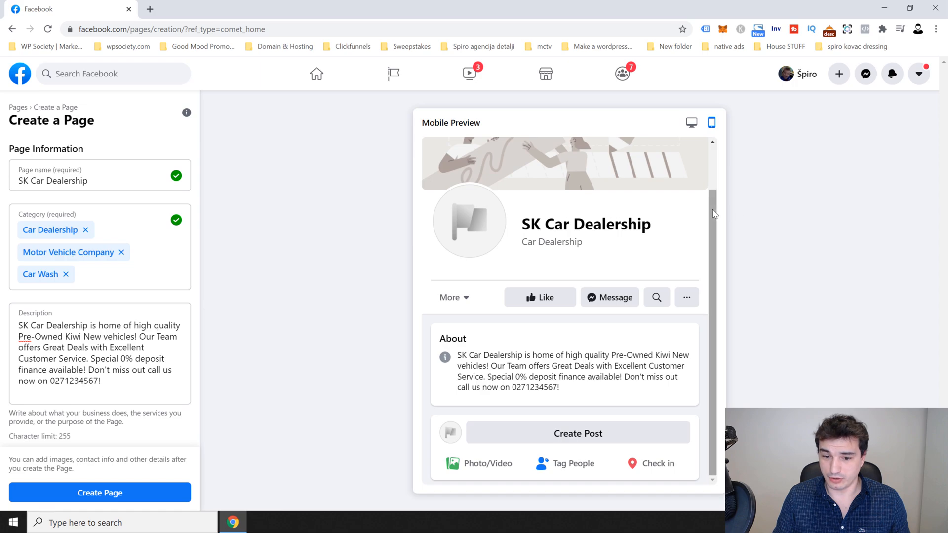
drag(710, 221, 710, 157)
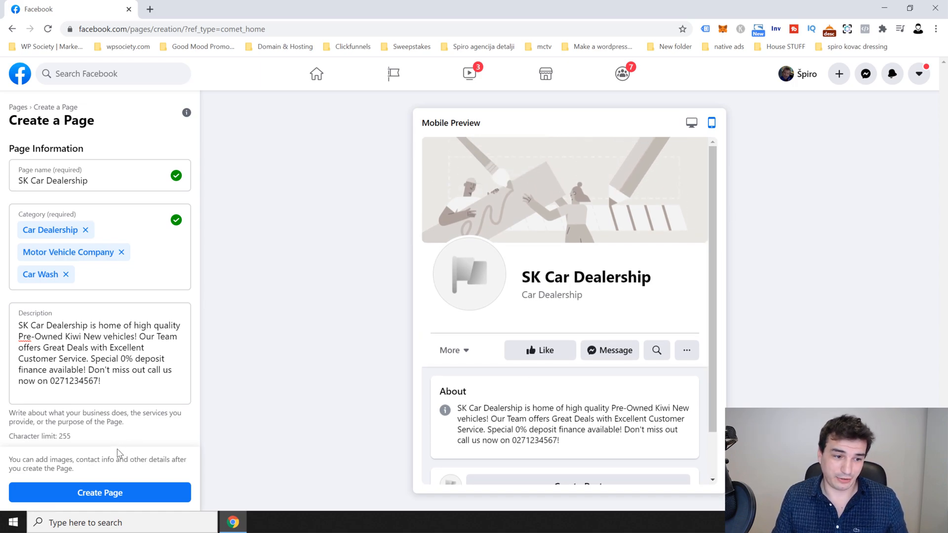
click(107, 493)
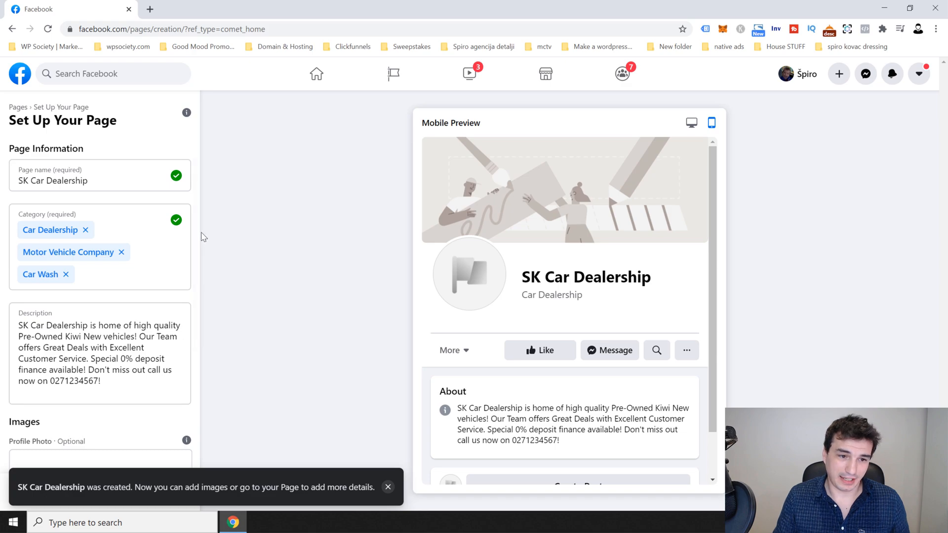
drag(196, 200, 181, 333)
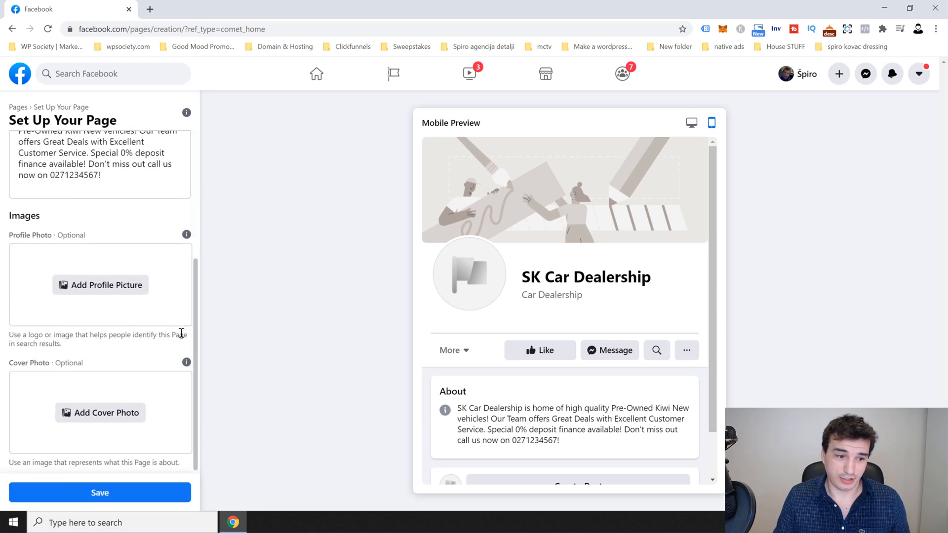
click(94, 281)
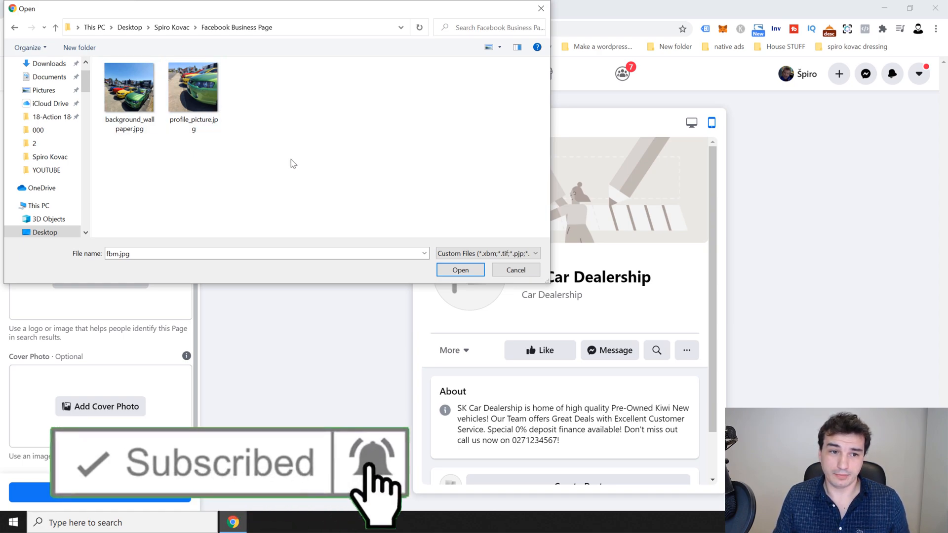
click(197, 106)
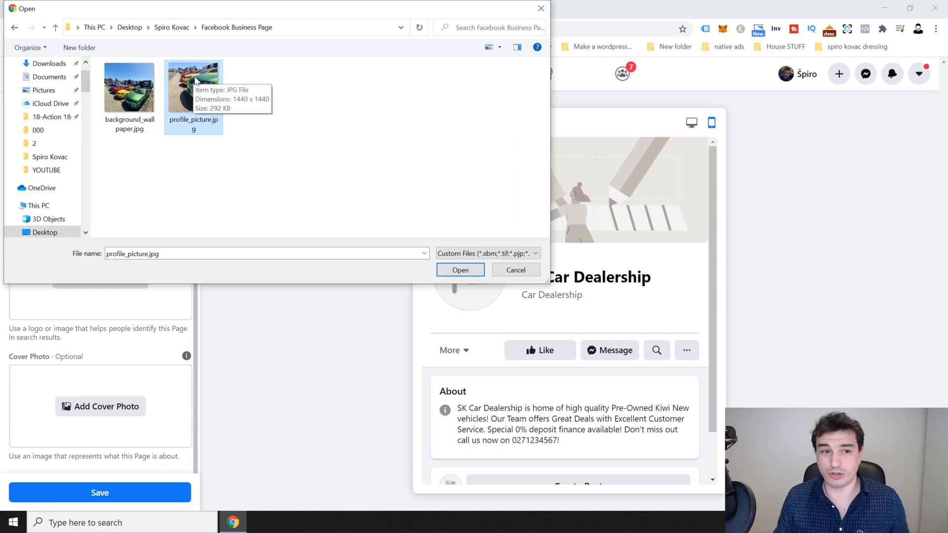
click(460, 270)
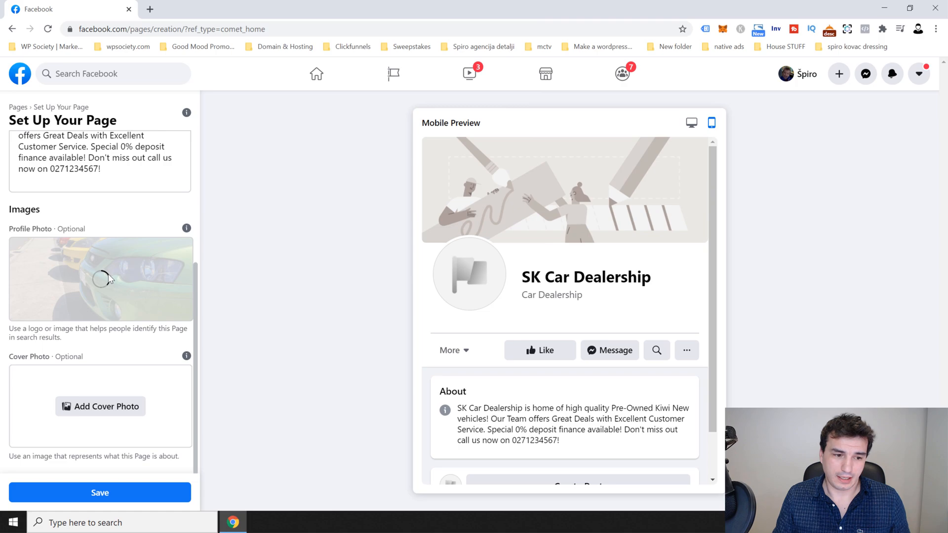
- Upload background_wallpaper.jpg as the Page's cover photo
click(114, 408)
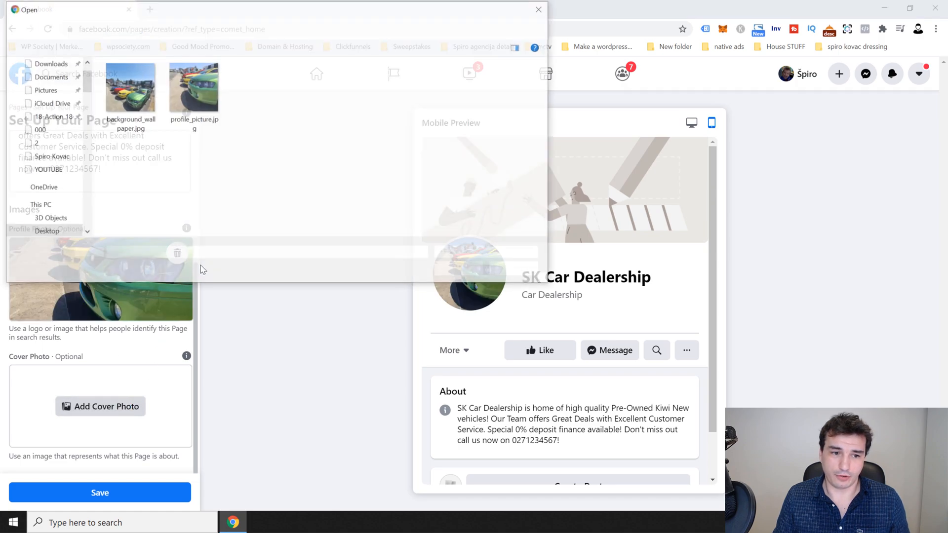
click(134, 98)
double_click(132, 94)
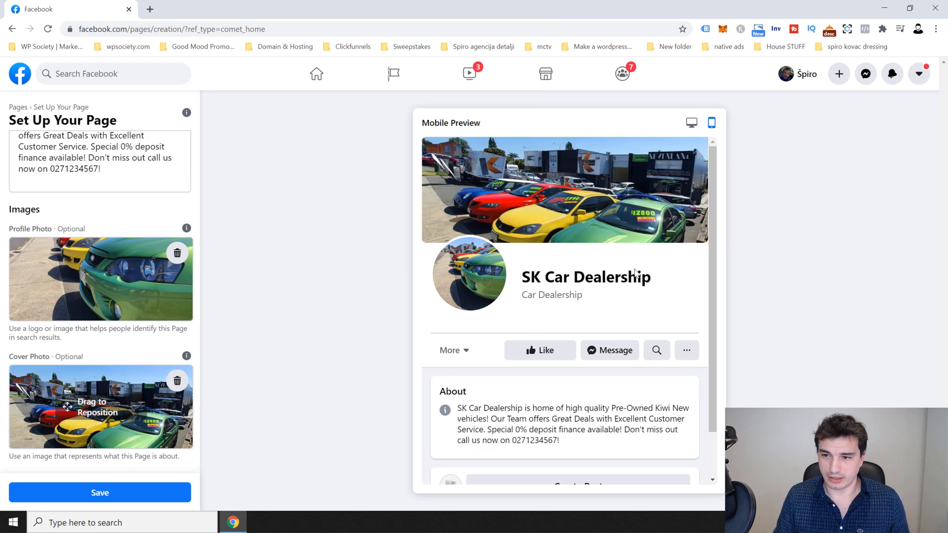
- Check the photos in the mobile and desktop previews and save the Page setup
scroll(719, 235, down, 1)
scroll(716, 232, up, 1)
click(691, 123)
drag(827, 176, 835, 155)
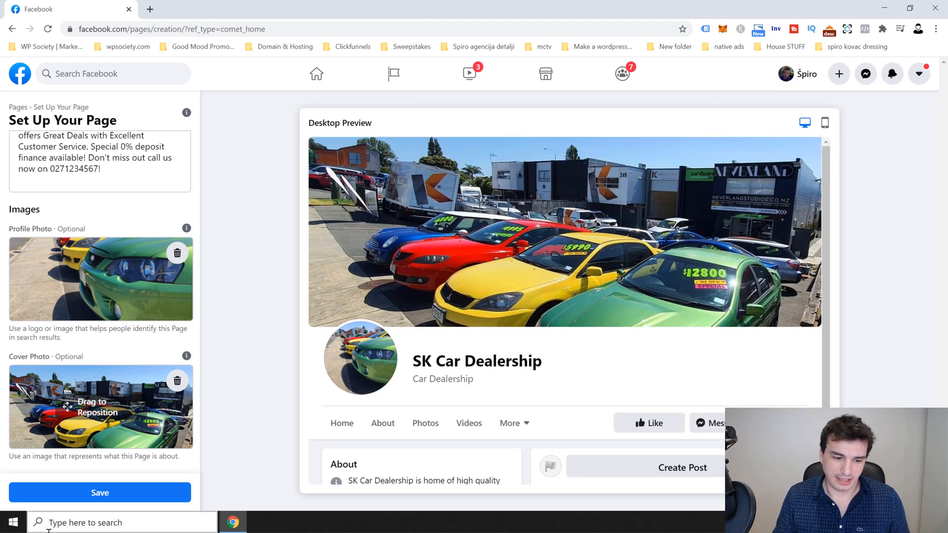
click(116, 493)
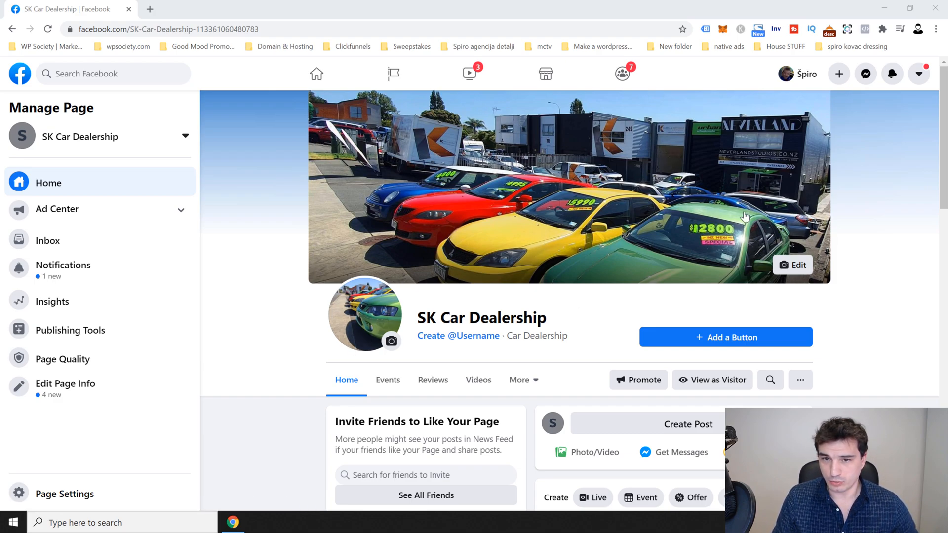
- Look at the cover photo editing options and the profile picture update dialog without changing either image
click(796, 269)
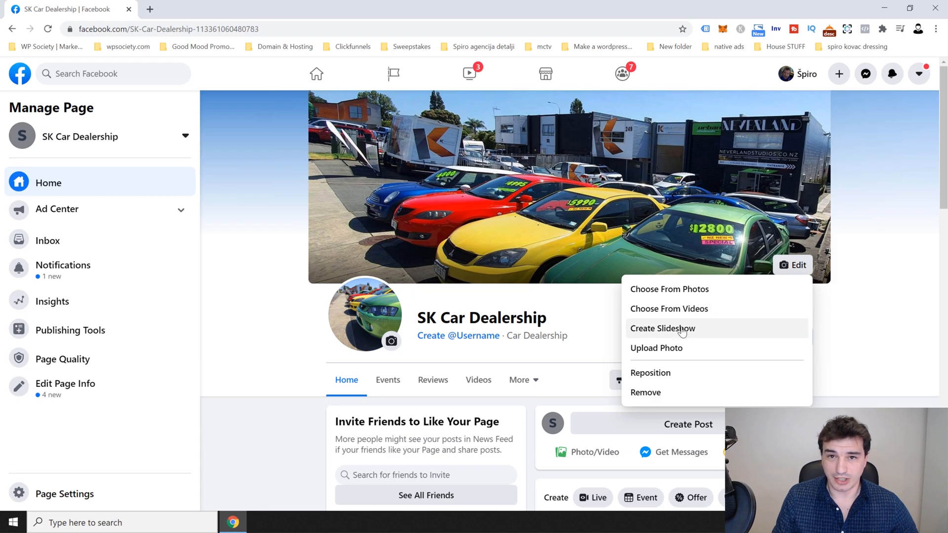
click(393, 342)
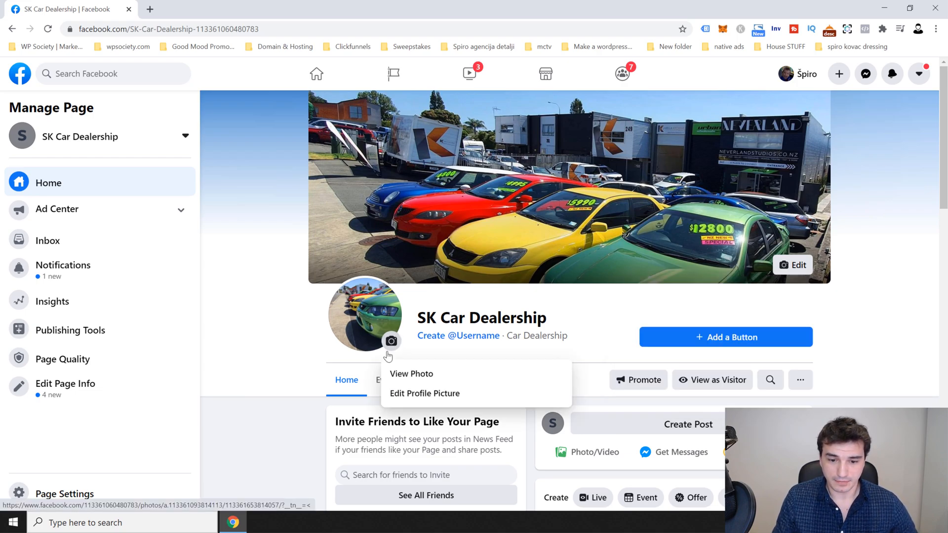
click(410, 400)
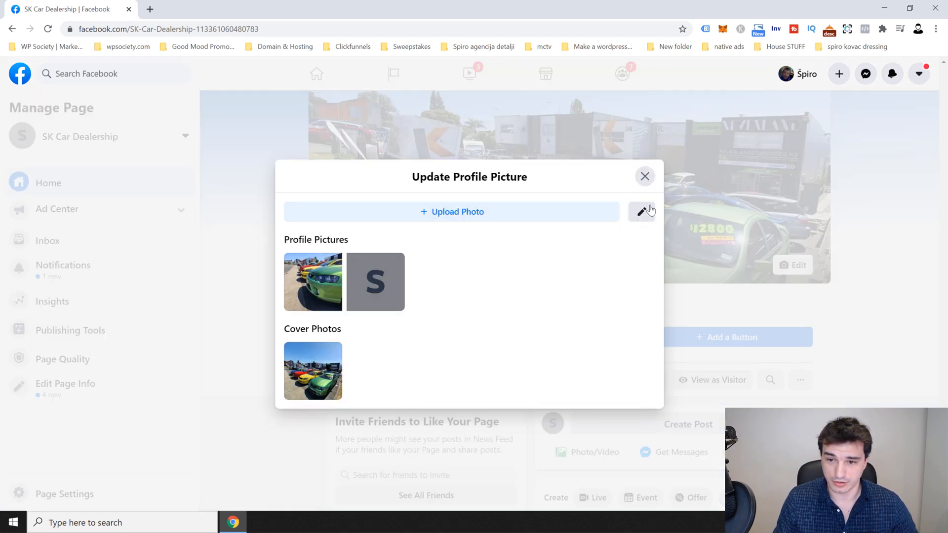
click(645, 177)
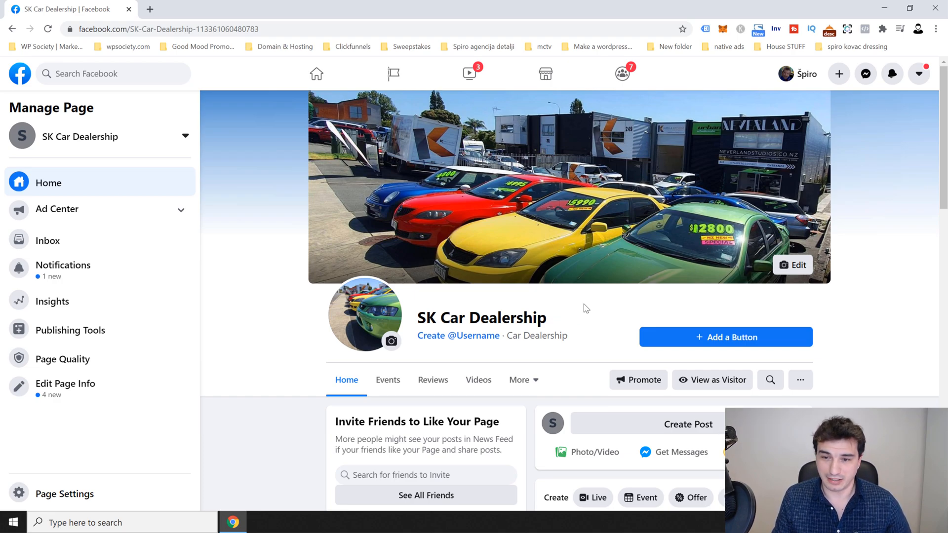
- Open the choices for the Page's action button and look at the phone number form for Call Now
click(716, 341)
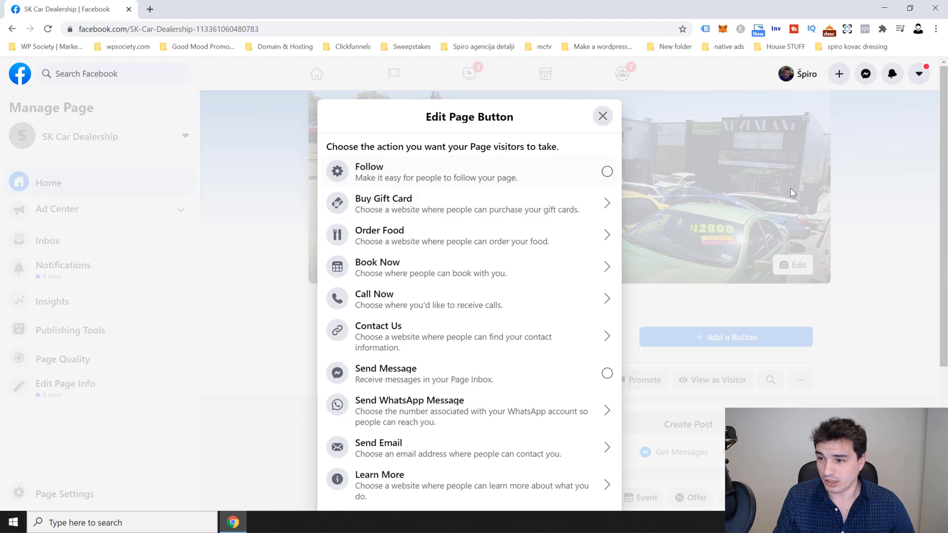
click(906, 180)
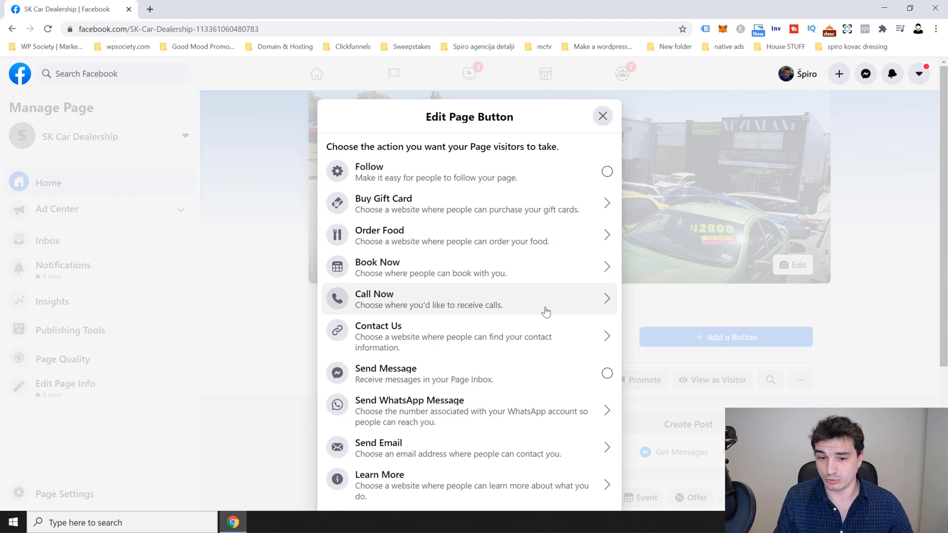
click(561, 304)
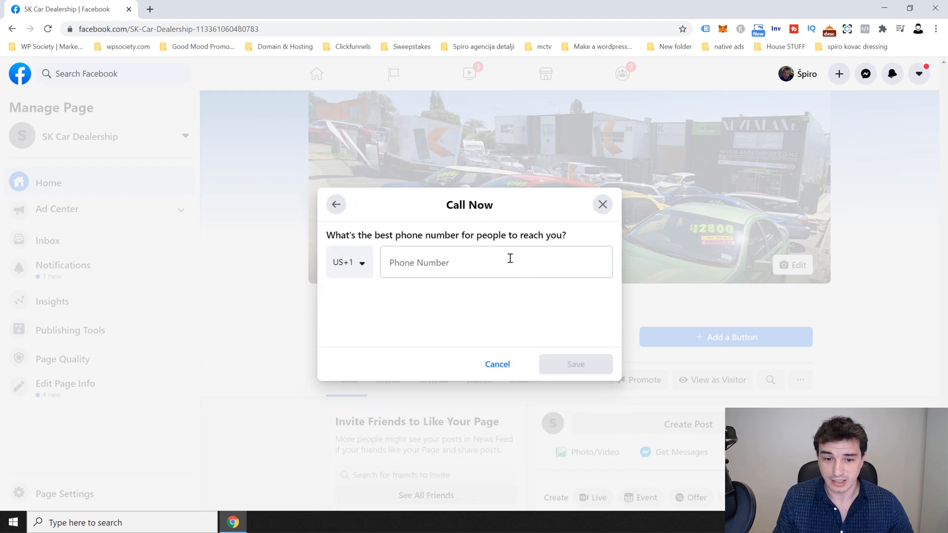
click(347, 263)
click(451, 250)
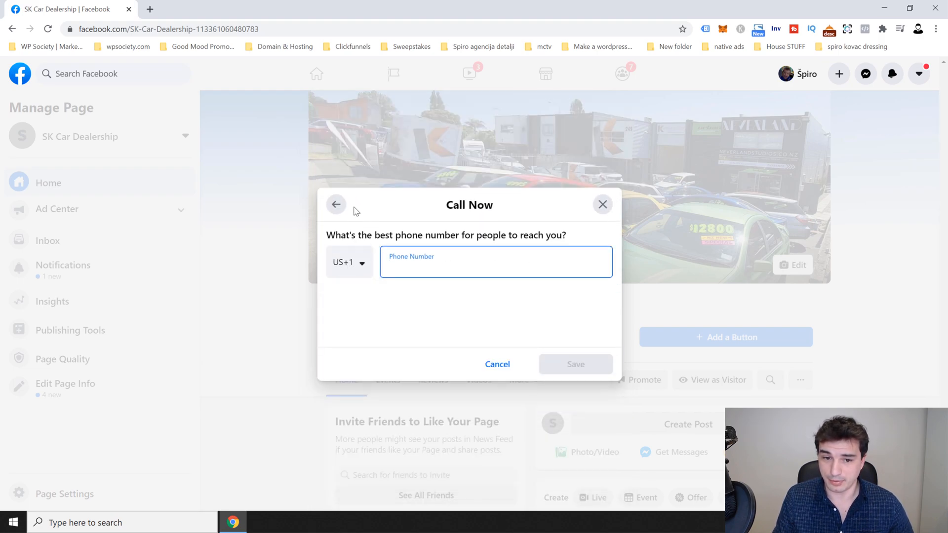
click(336, 205)
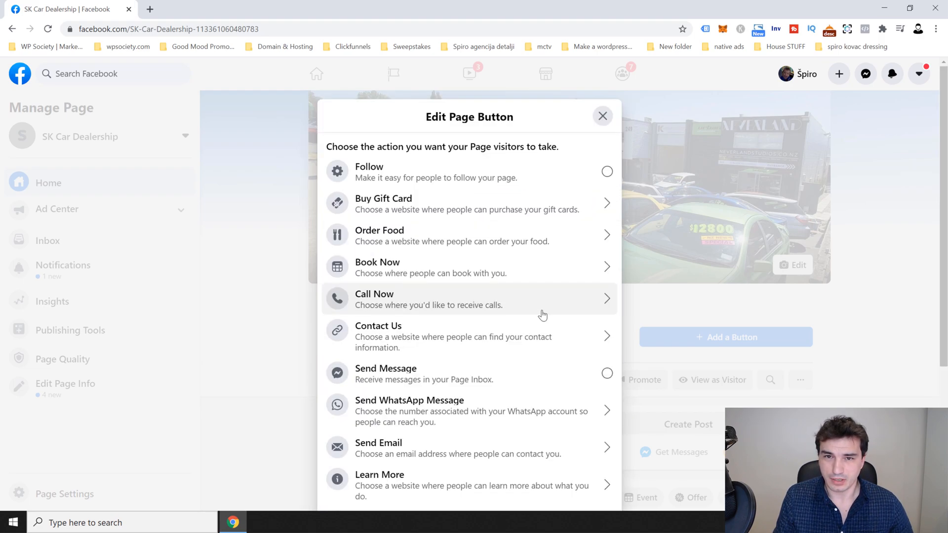
click(561, 277)
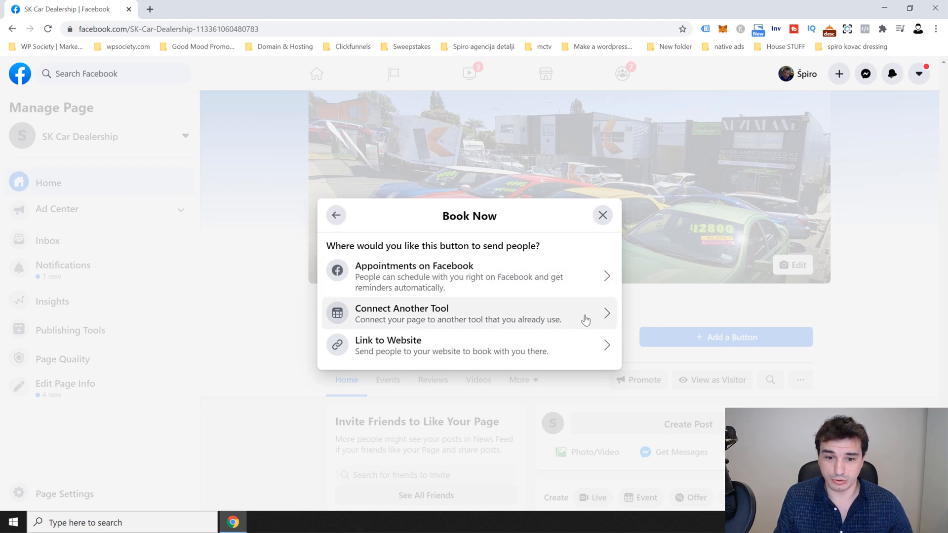
click(557, 347)
click(442, 265)
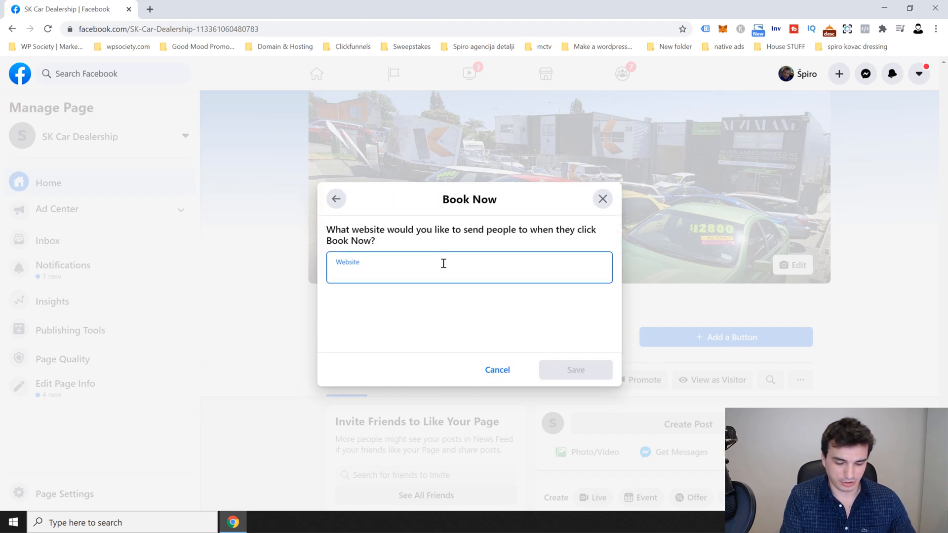
text(https:)
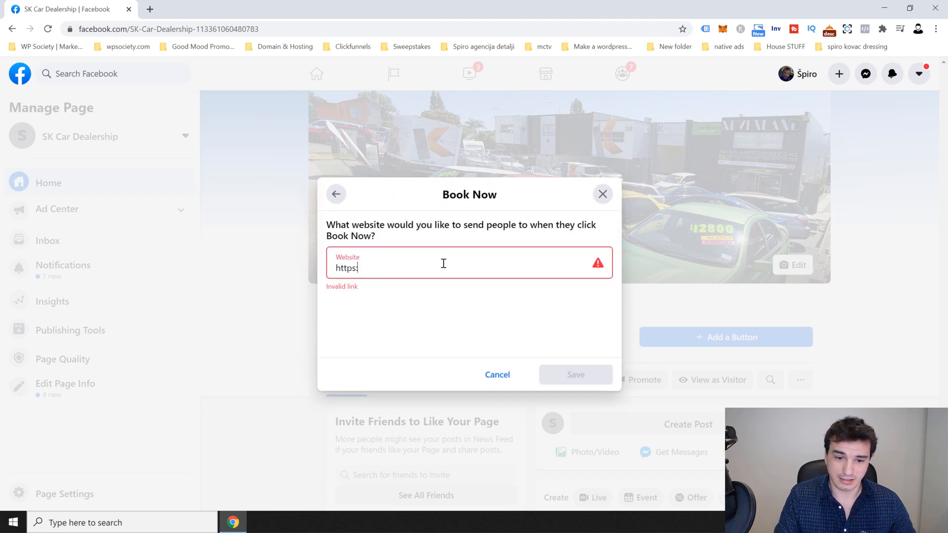
text(//spirokova)
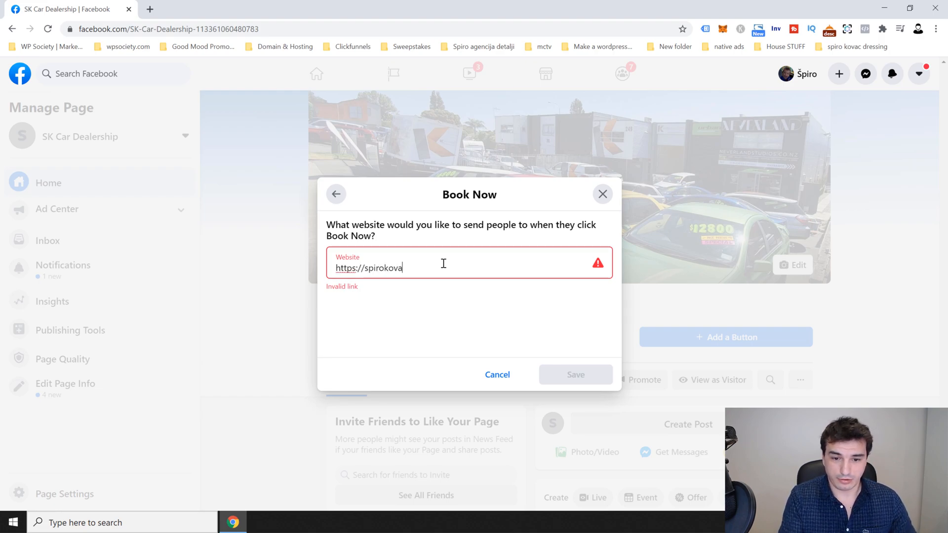
text(c.com/)
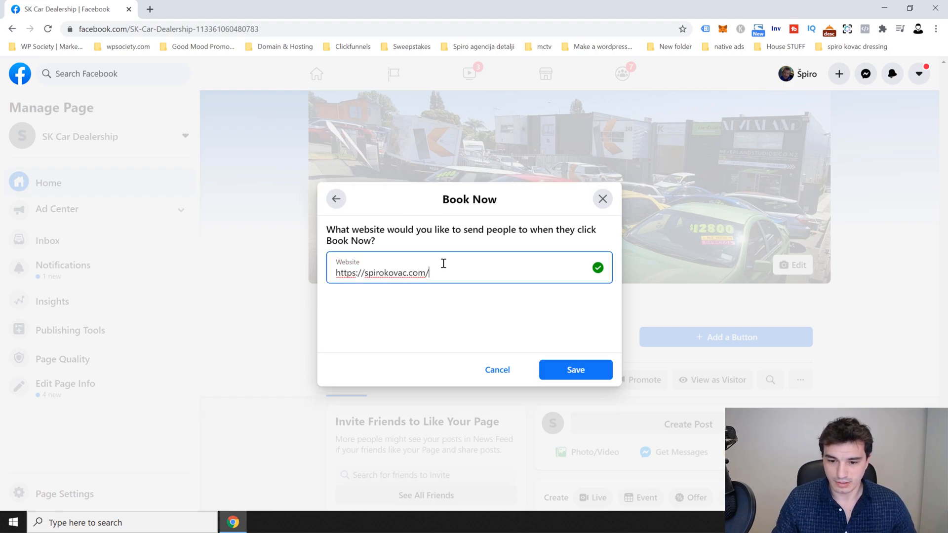
click(591, 370)
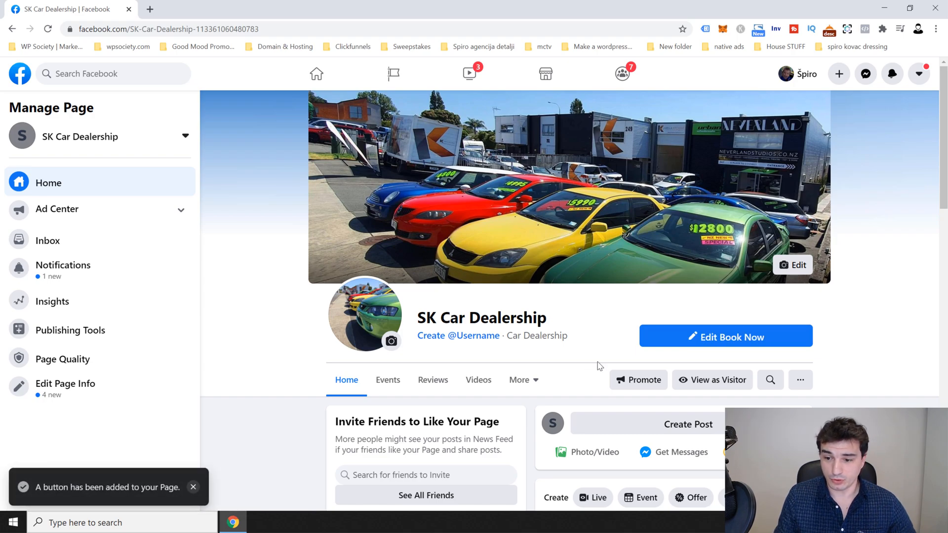
- Test the Page's Book Now button and close the website it opens
click(710, 337)
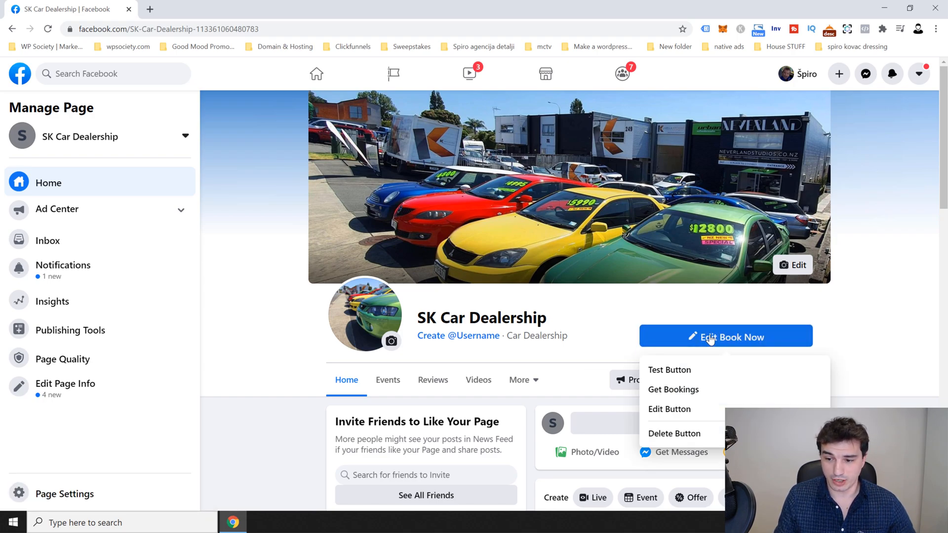
click(682, 370)
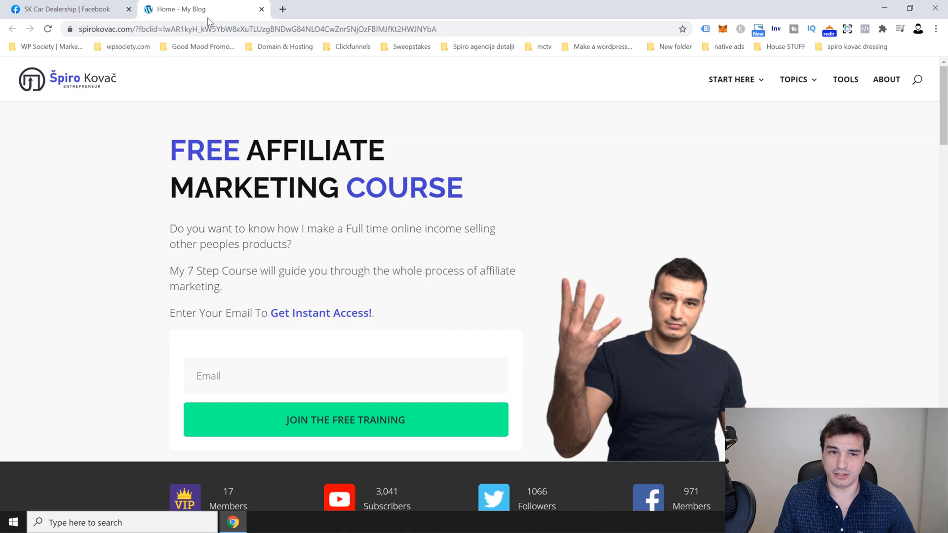
key(ctrl+w)
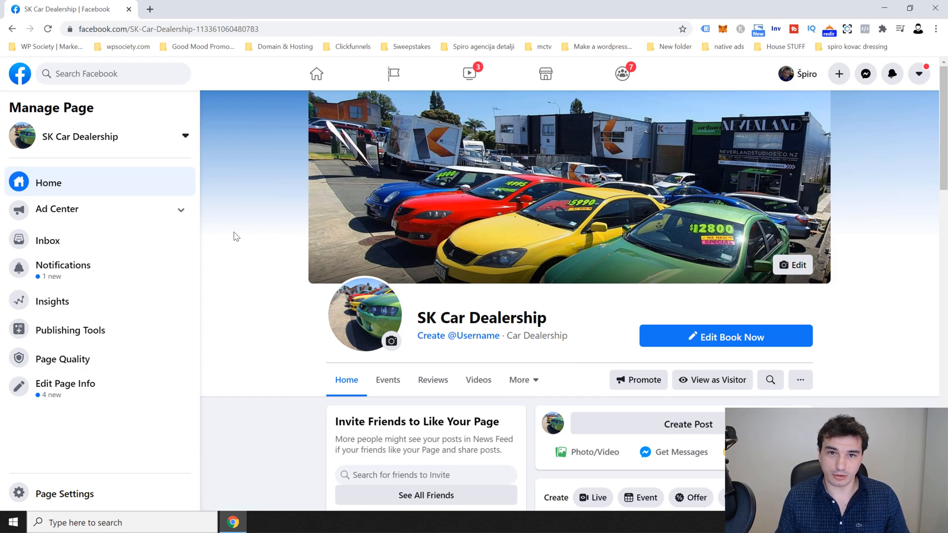
- In the general Page settings, disable visitor posts by other people on the Page and save the change
click(74, 494)
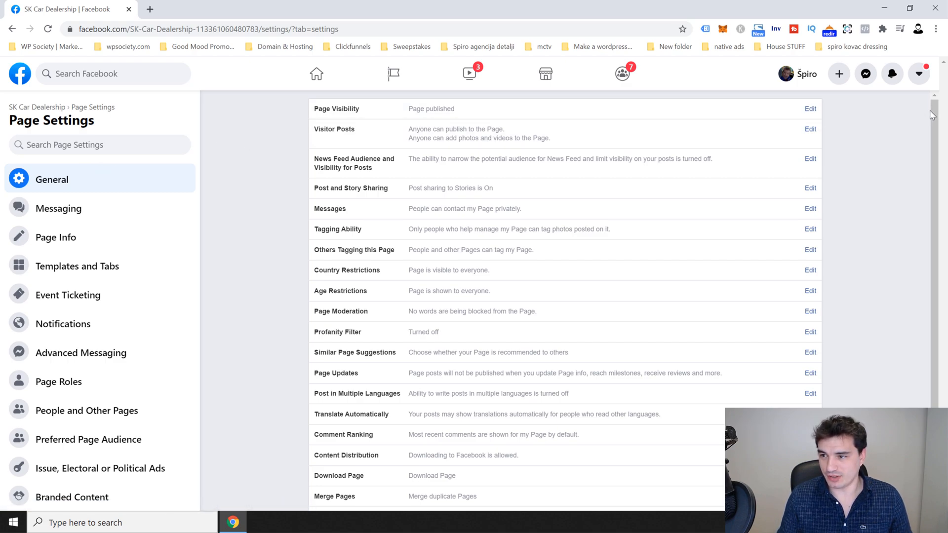
scroll(930, 133, down, 1)
scroll(611, 141, up, 1)
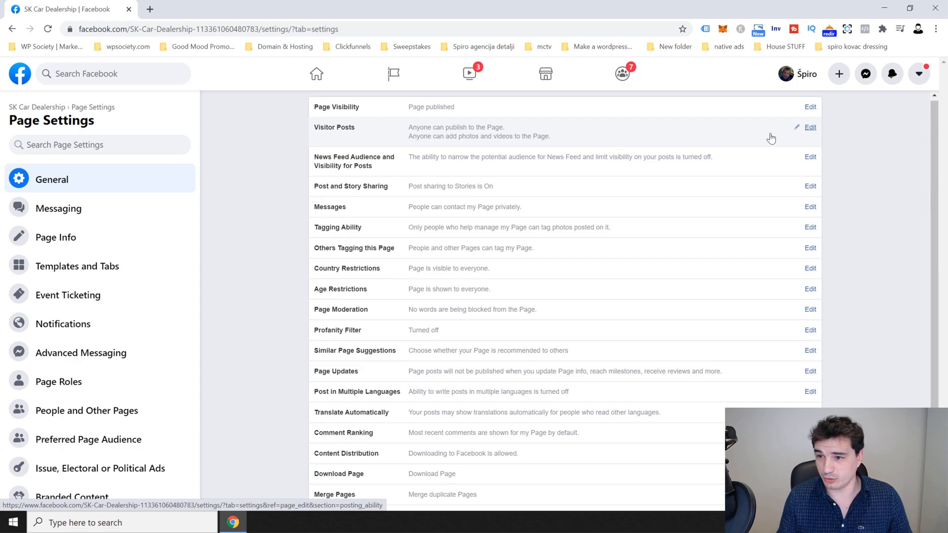
click(549, 137)
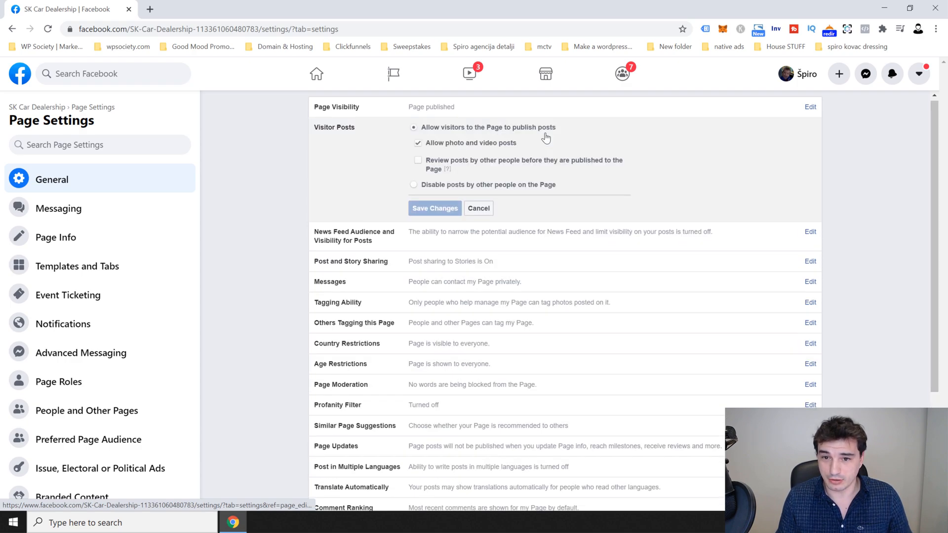
click(413, 187)
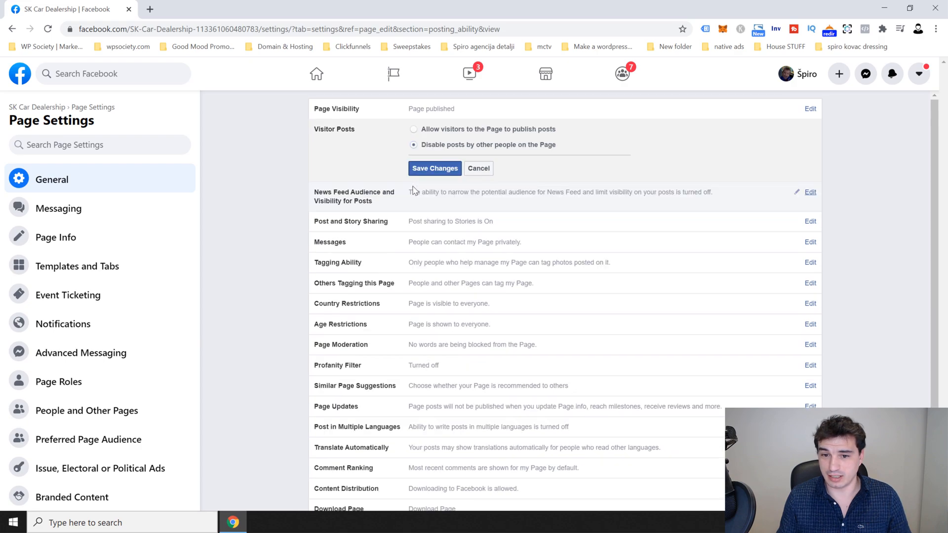
click(449, 166)
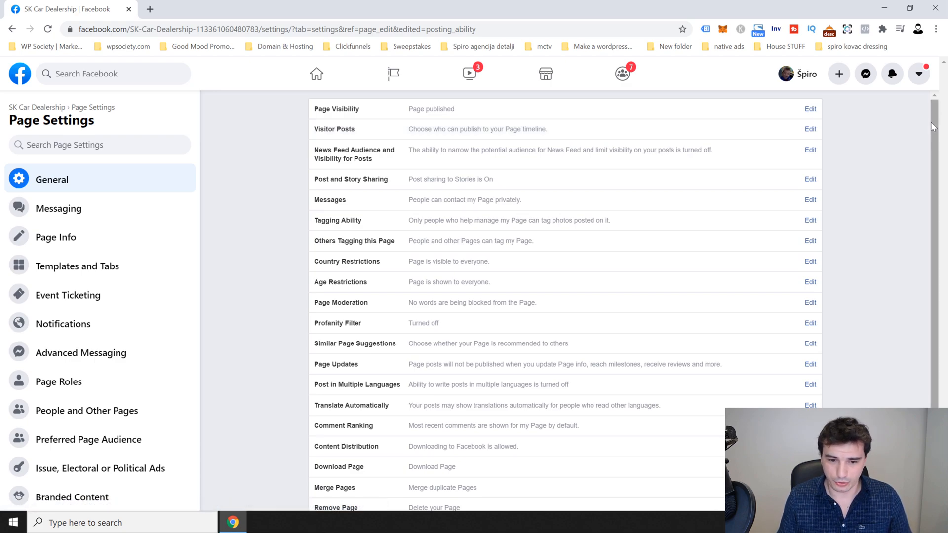
- Set the Page's profanity filter to Strong and save the change
scroll(930, 146, down, 1)
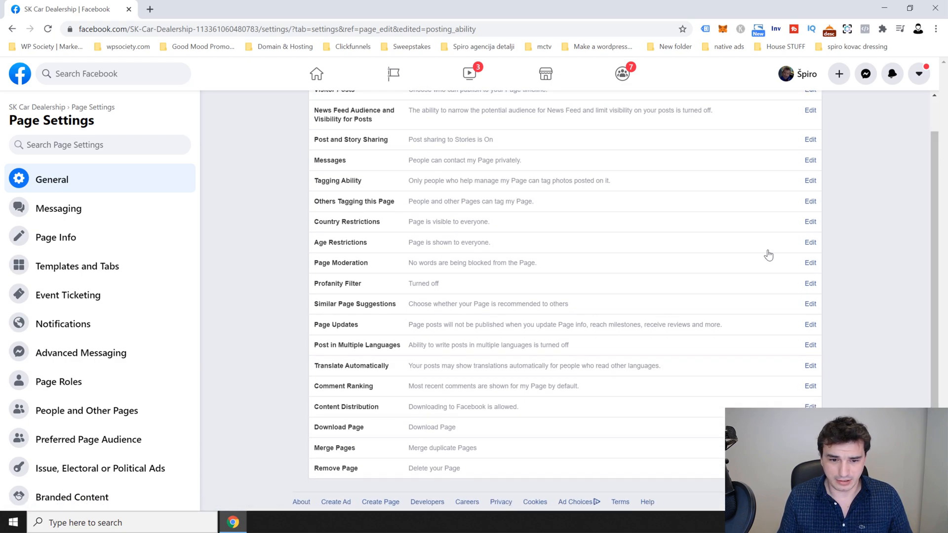
click(427, 285)
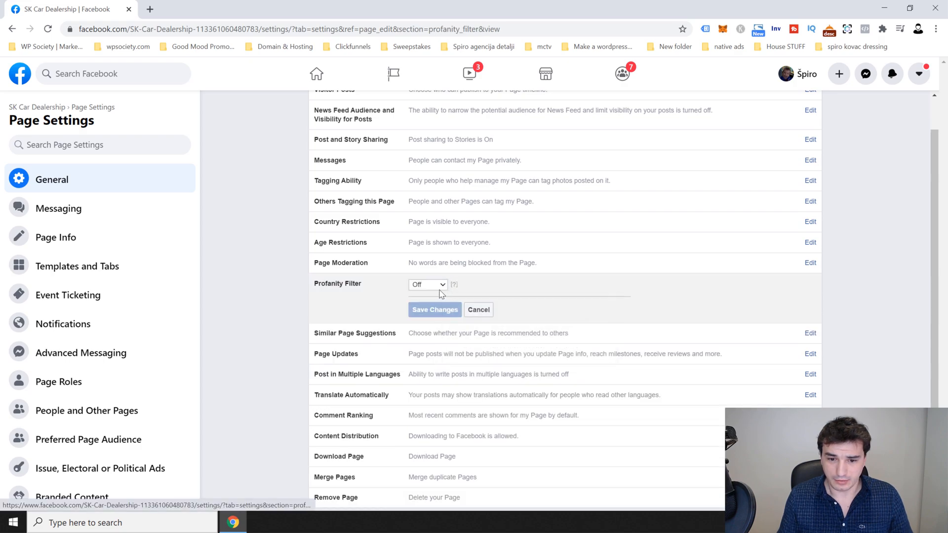
click(436, 290)
click(435, 312)
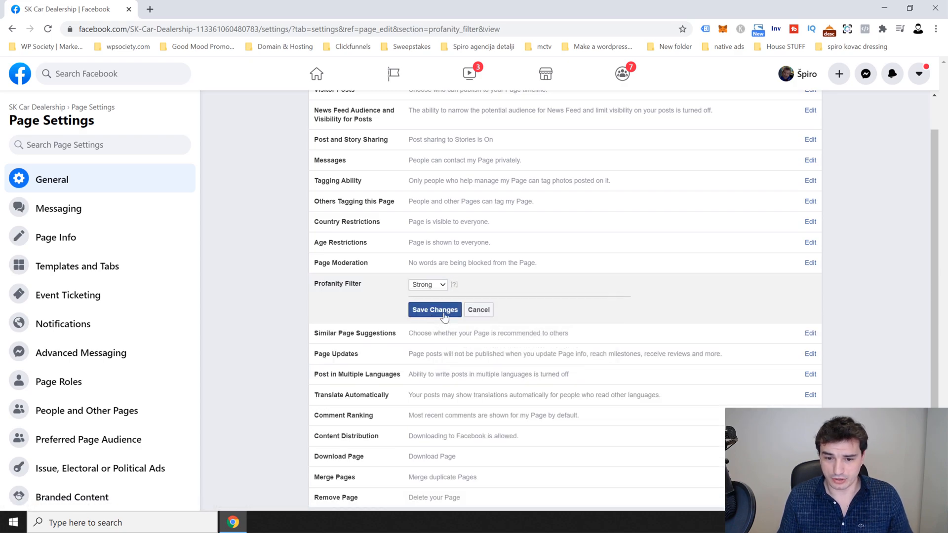
click(429, 311)
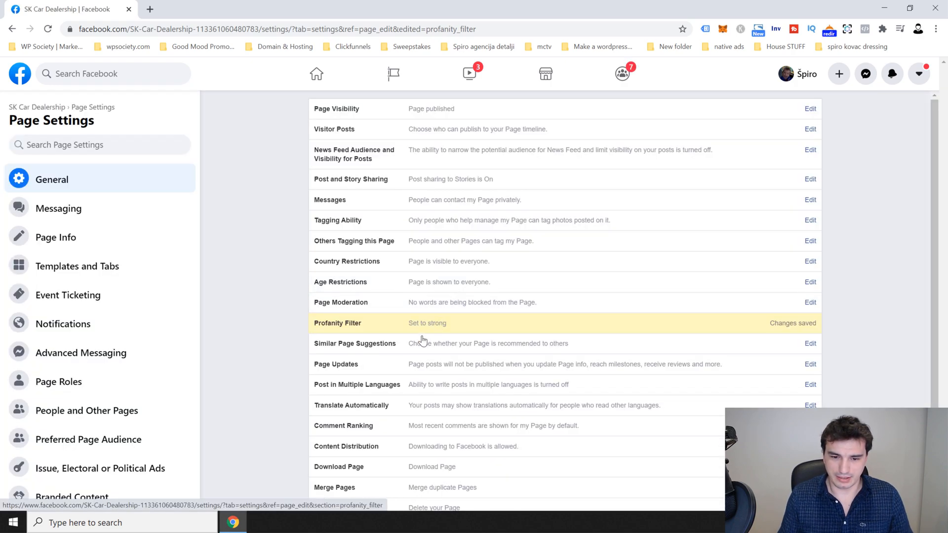
- Look at the Similar Page Suggestions setting and the Age Restrictions options, cancelling both without changes
click(810, 343)
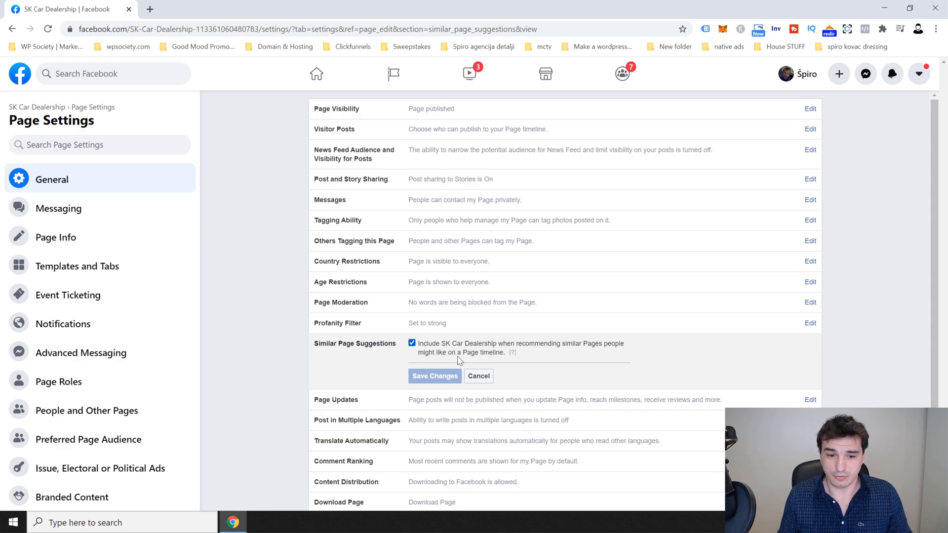
click(480, 377)
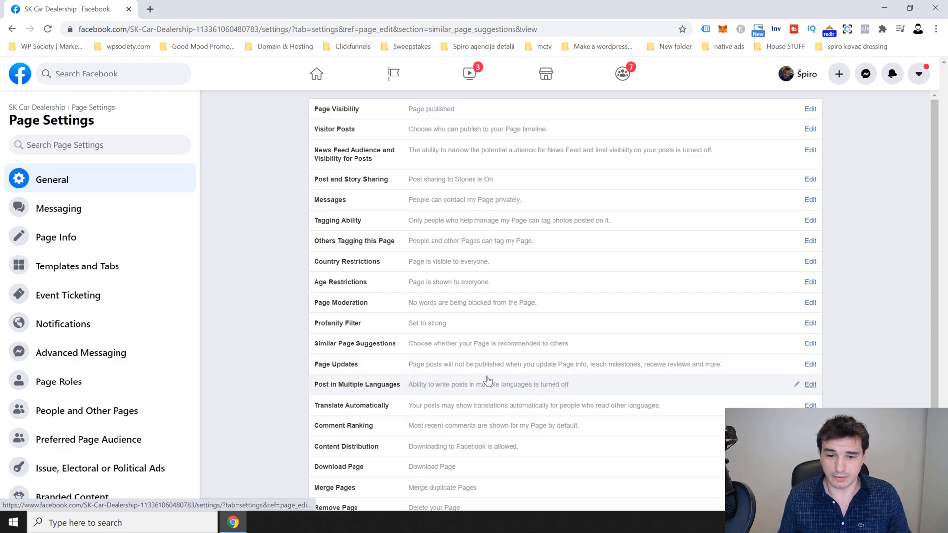
click(465, 282)
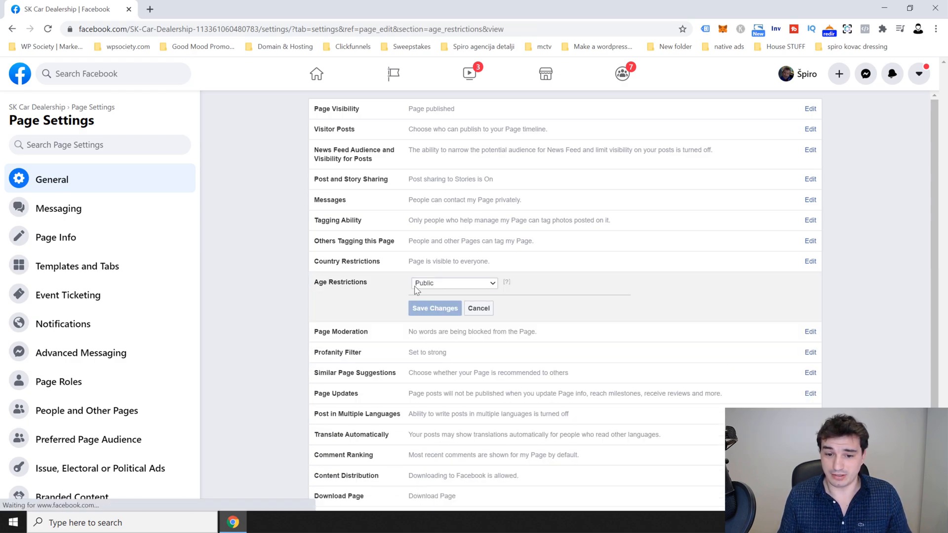
click(442, 284)
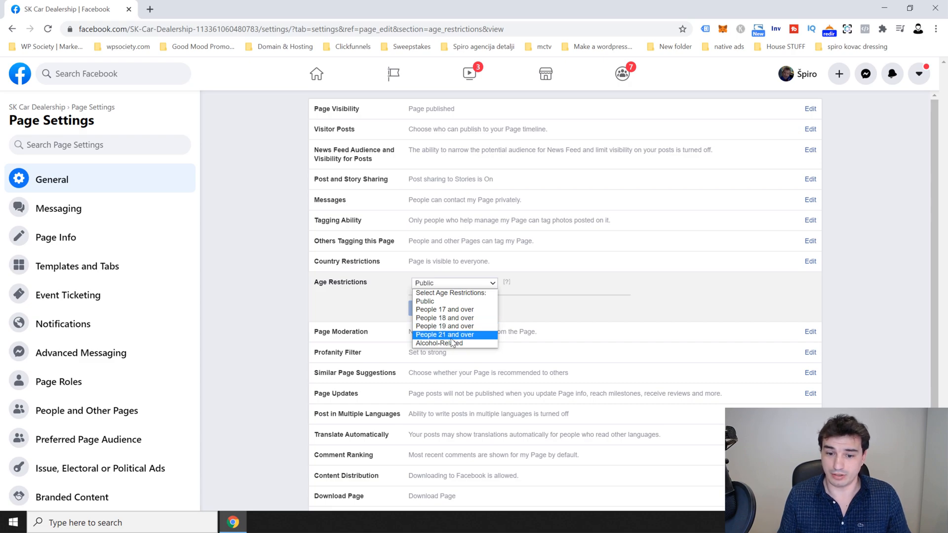
click(288, 316)
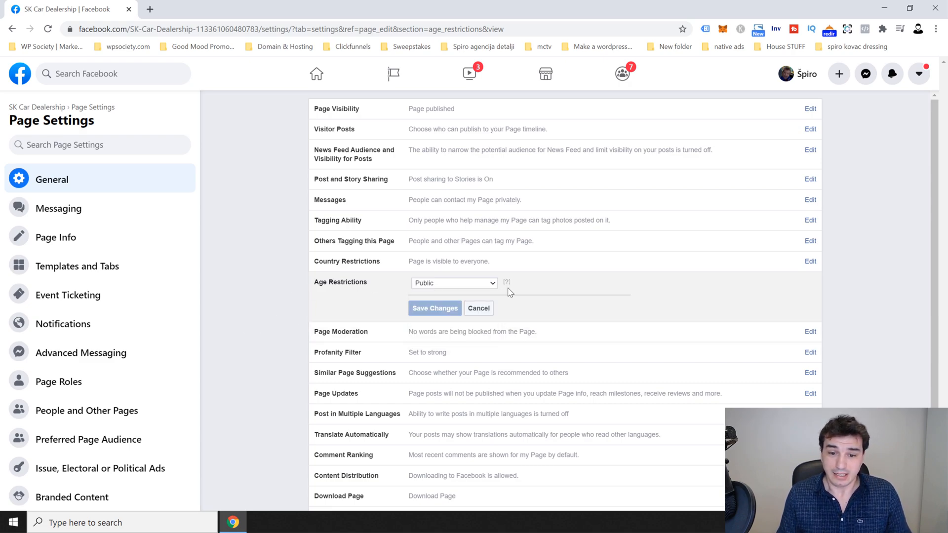
click(482, 310)
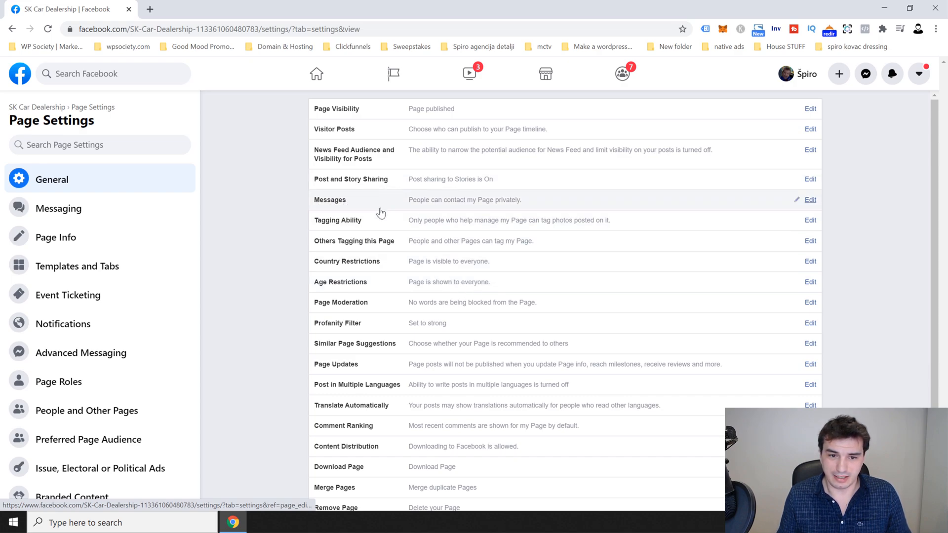
- Set the country restrictions to only show the Page to viewers in New Zealand and save the change
click(429, 264)
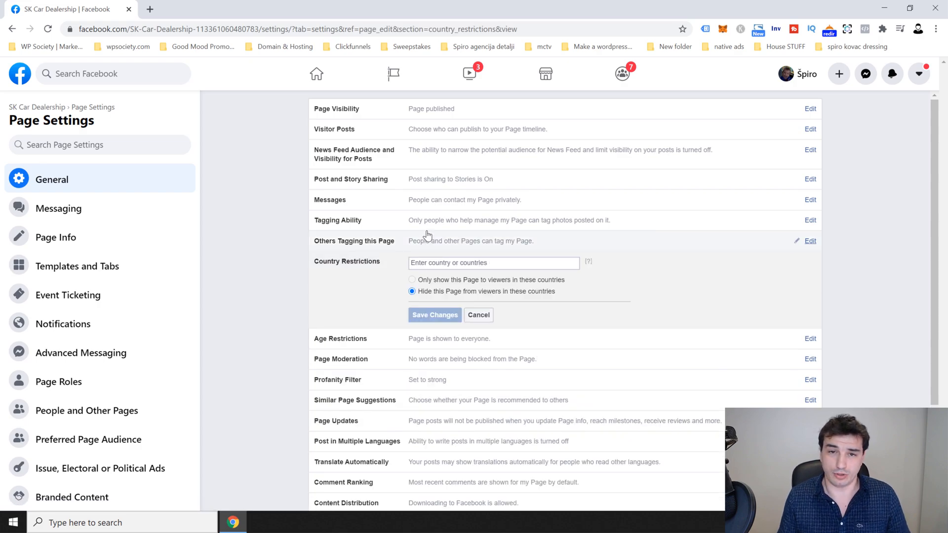
click(445, 265)
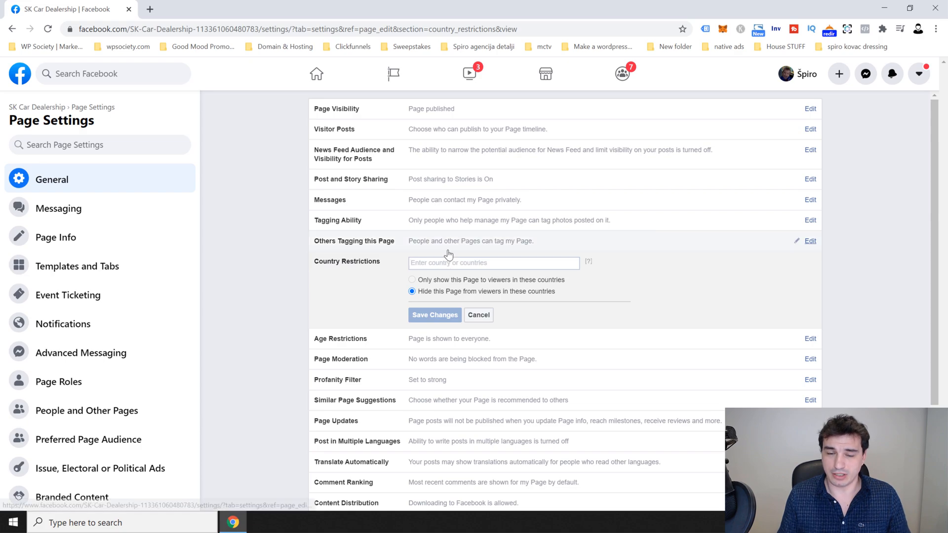
text(New)
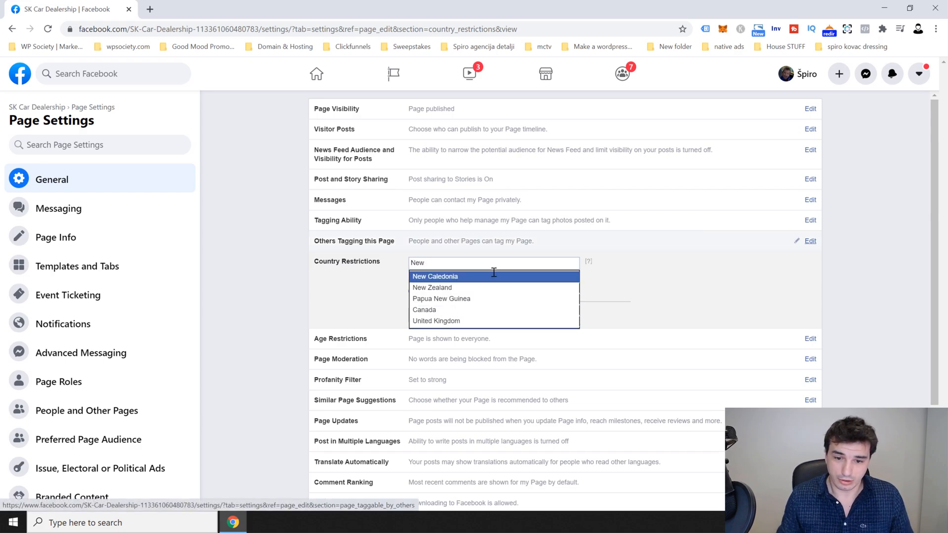
click(478, 286)
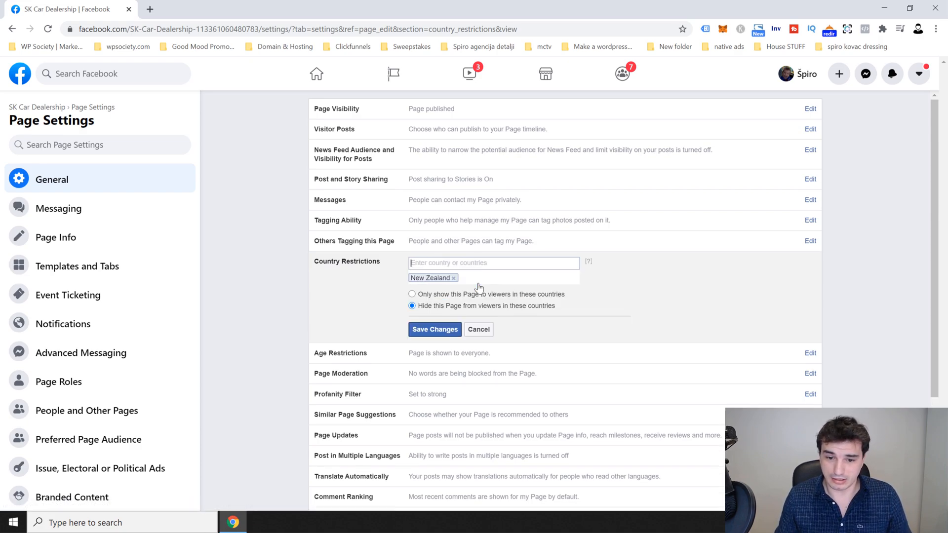
click(430, 296)
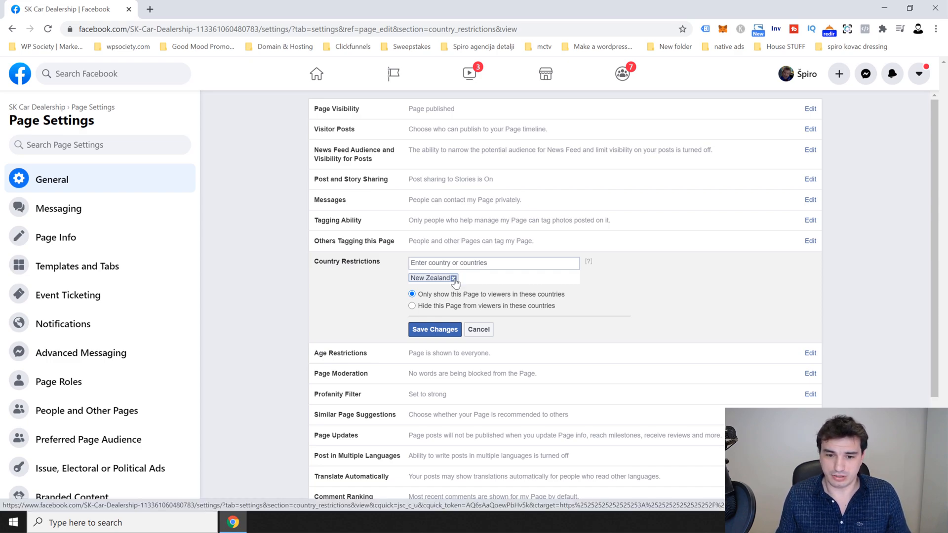
click(434, 331)
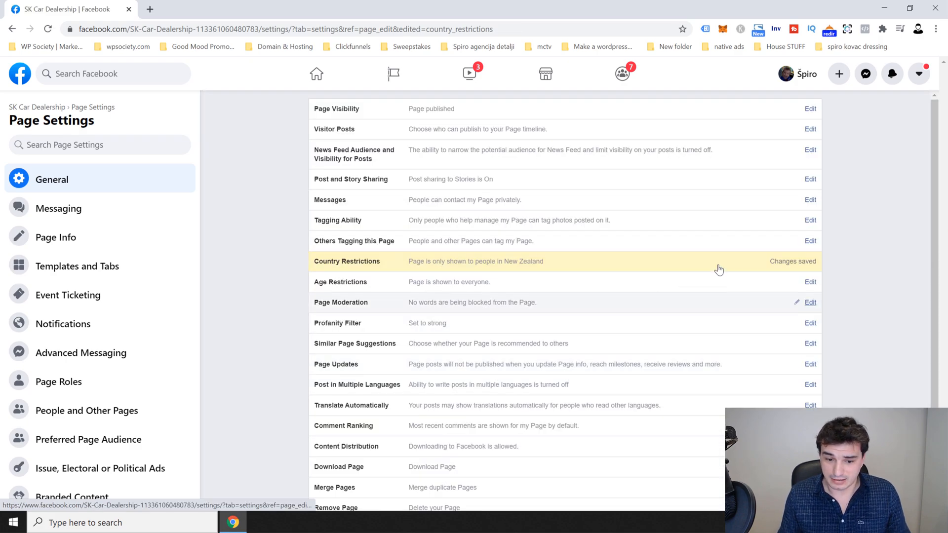
- In the Page's Messaging settings, turn on the greeting shown when starting a Messenger conversation
scroll(931, 158, down, 1)
scroll(931, 158, down, 1)
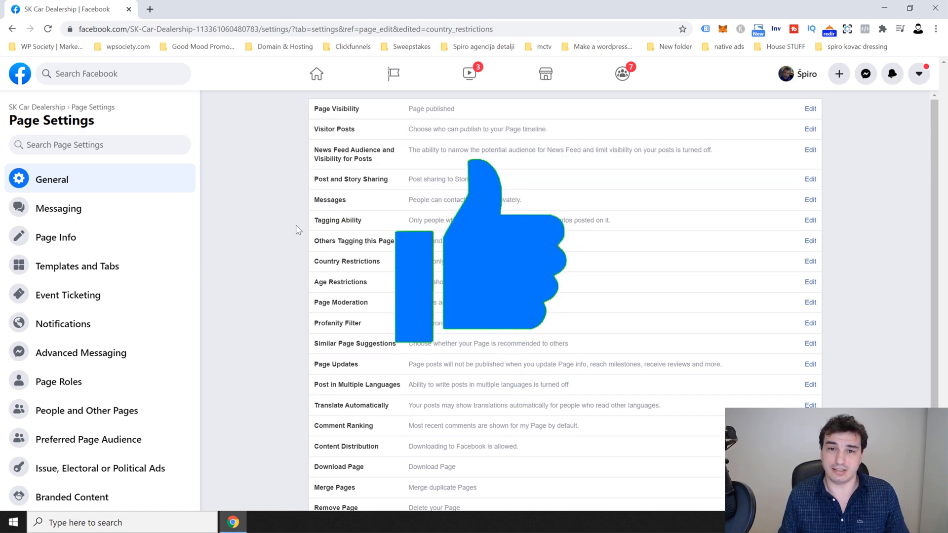
click(96, 211)
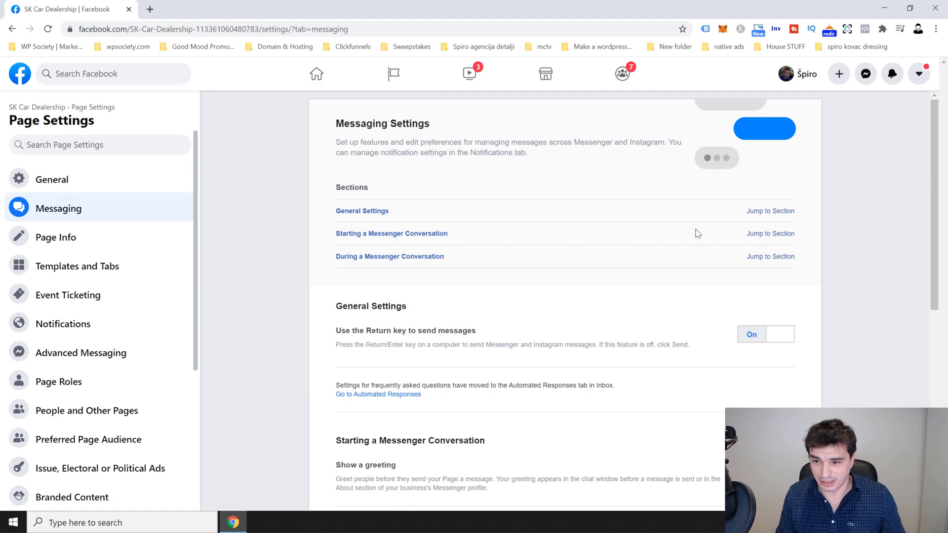
click(769, 234)
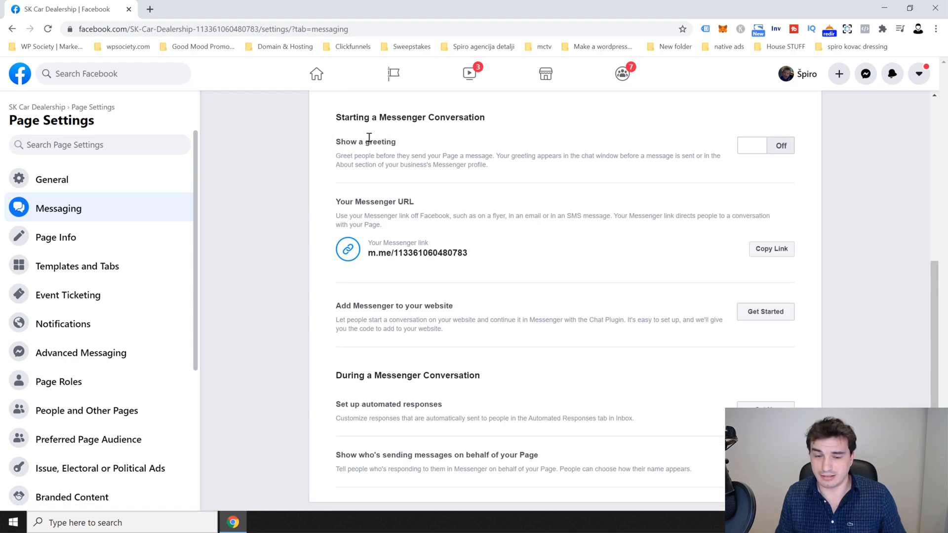
click(760, 146)
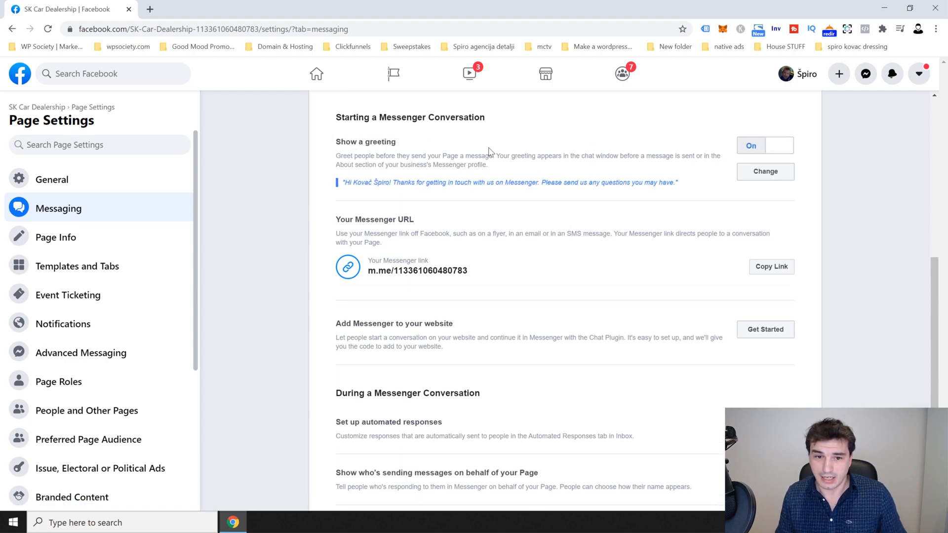
- Replace the default Messenger greeting text with "Hi", the recipient's first name as a personalization, and an exclamation mark
click(781, 175)
scroll(310, 350, down, 1)
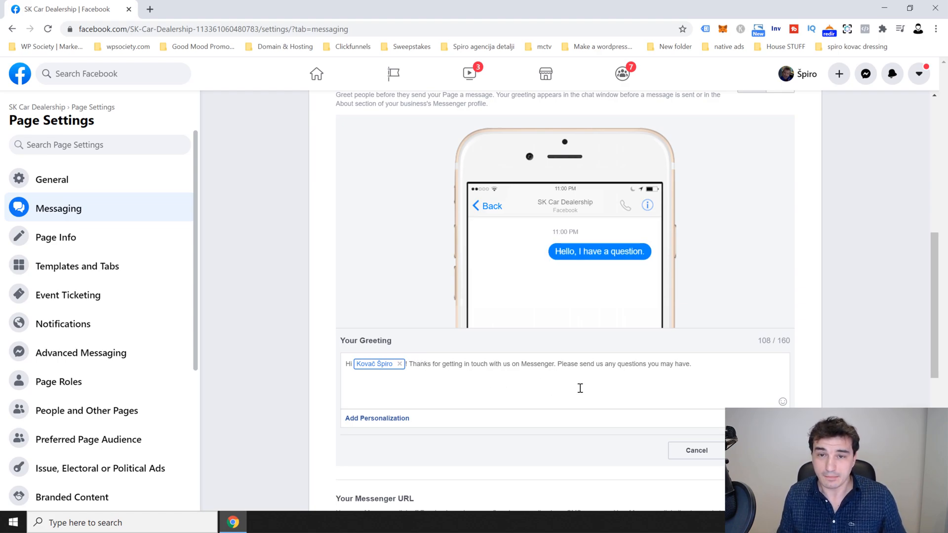
drag(727, 366, 402, 367)
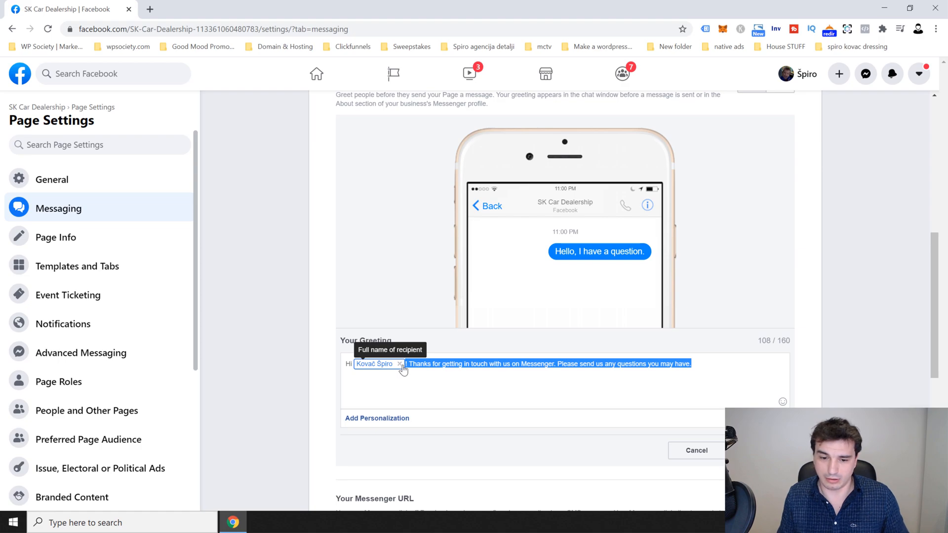
click(429, 368)
key(ctrl+a)
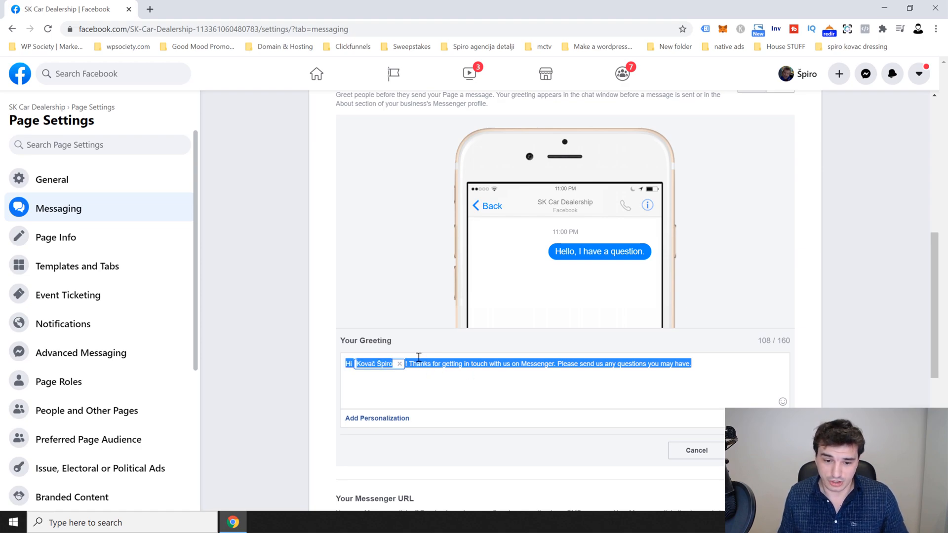
key(BackSpace)
text(Hi)
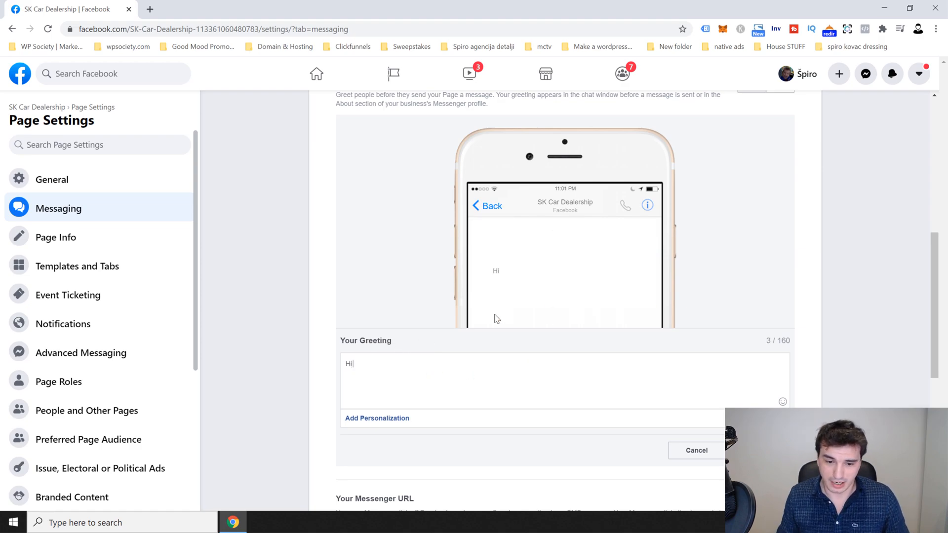
click(379, 417)
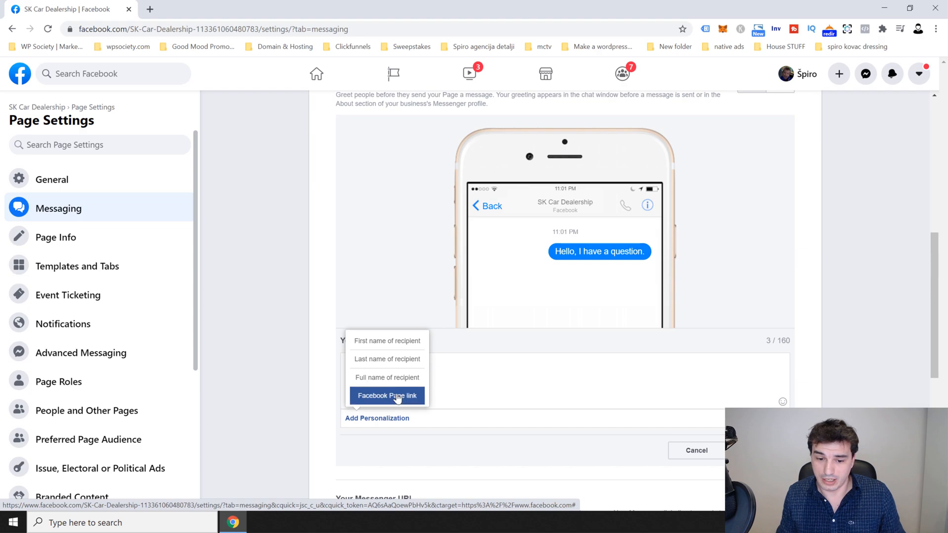
click(395, 344)
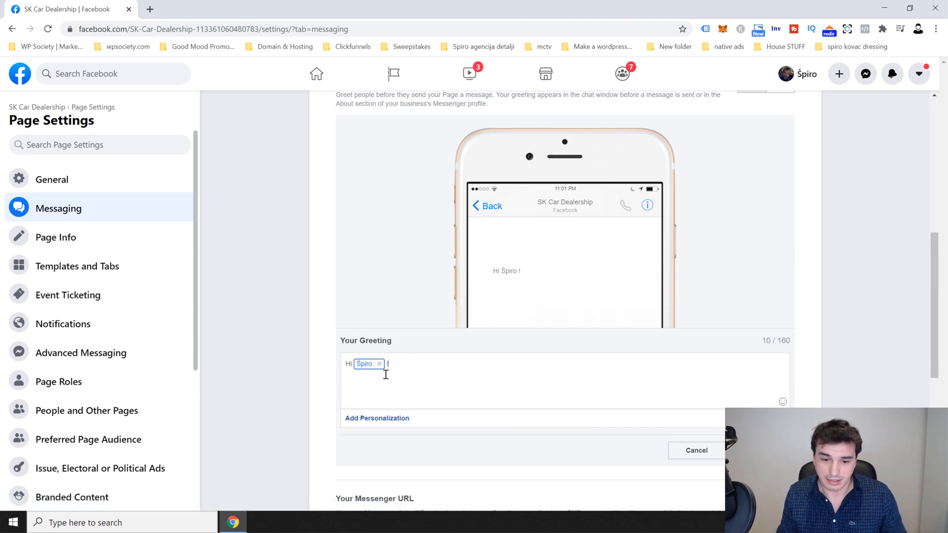
text(!)
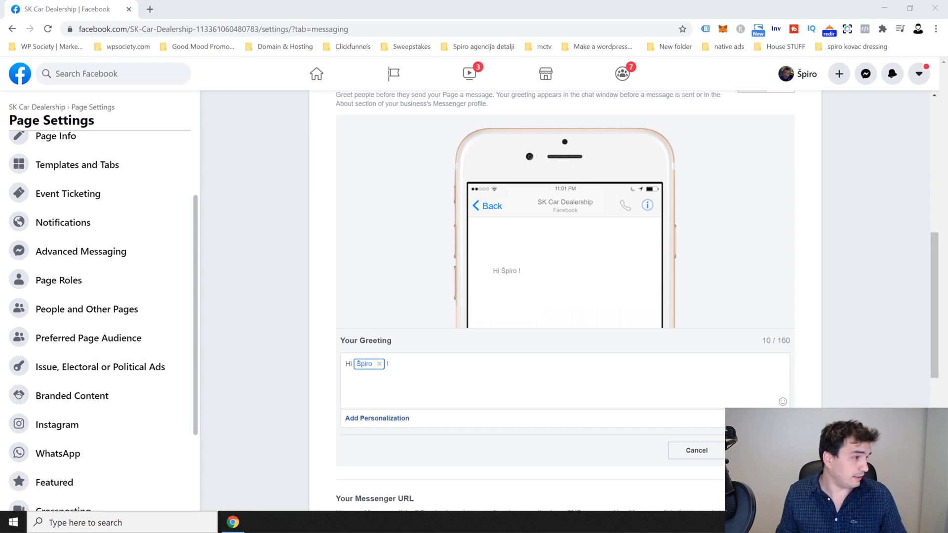
- Continue the greeting with "If you are inquiring due to interest in a new car, please send us your best contact number so we can get in touch with you :-)" and save
scroll(78, 153, up, 2)
click(495, 360)
text(If you are inquiring due to interest in a new car, please send us your best contact number so we can get in touch with you :-))
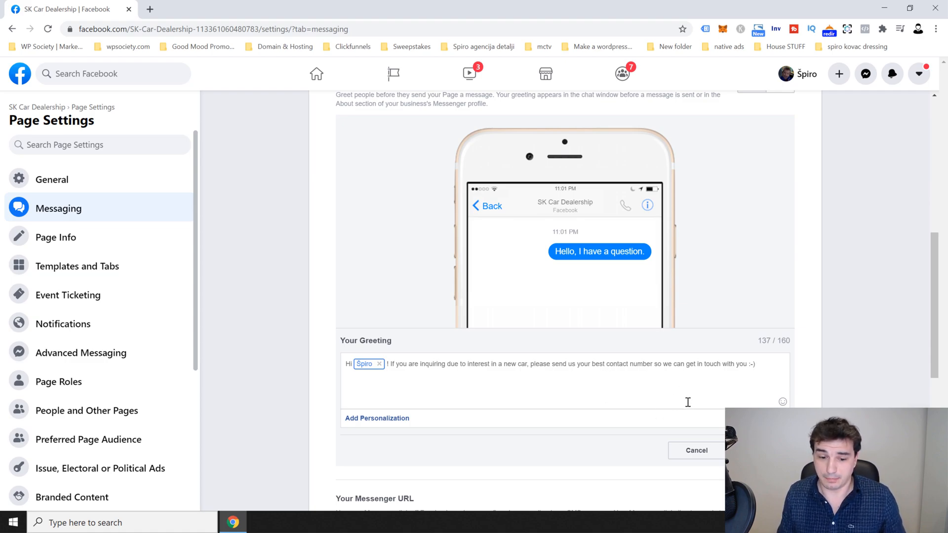
click(761, 451)
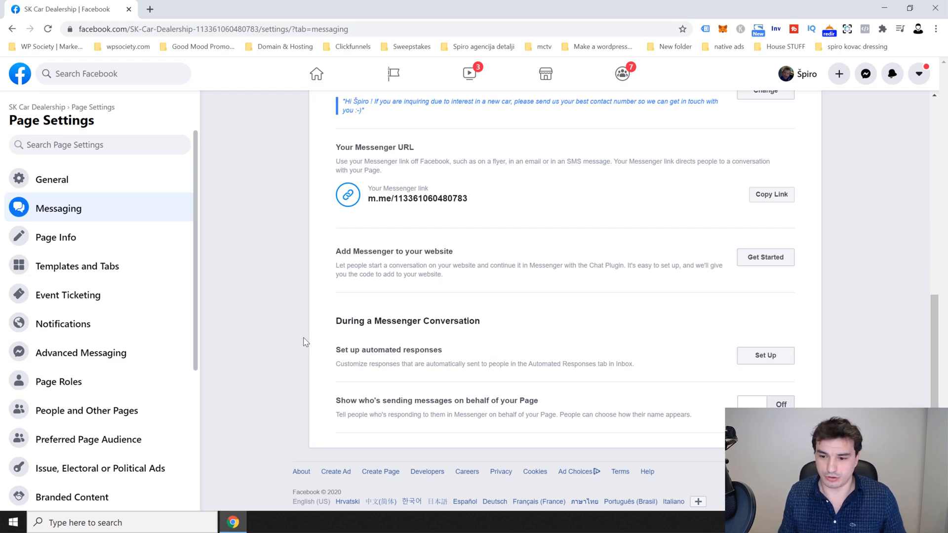
- Open the automated responses setup and look at the Page Recommended and Page Not Recommended follow-up messages
scroll(717, 339, down, 1)
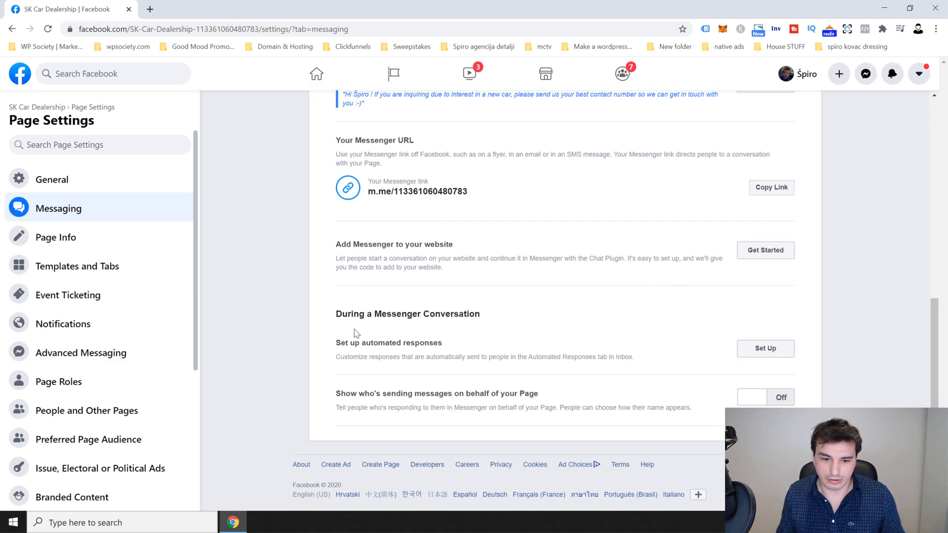
click(766, 350)
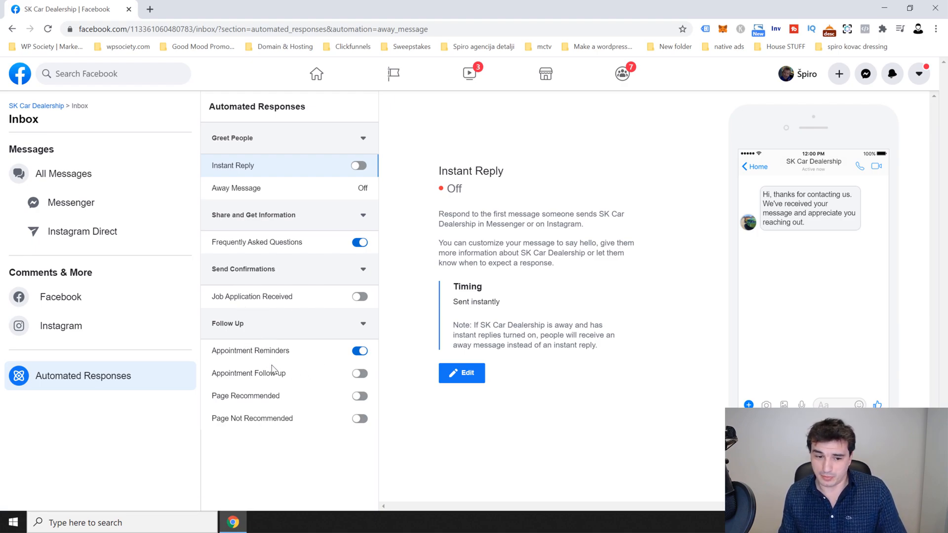
click(242, 396)
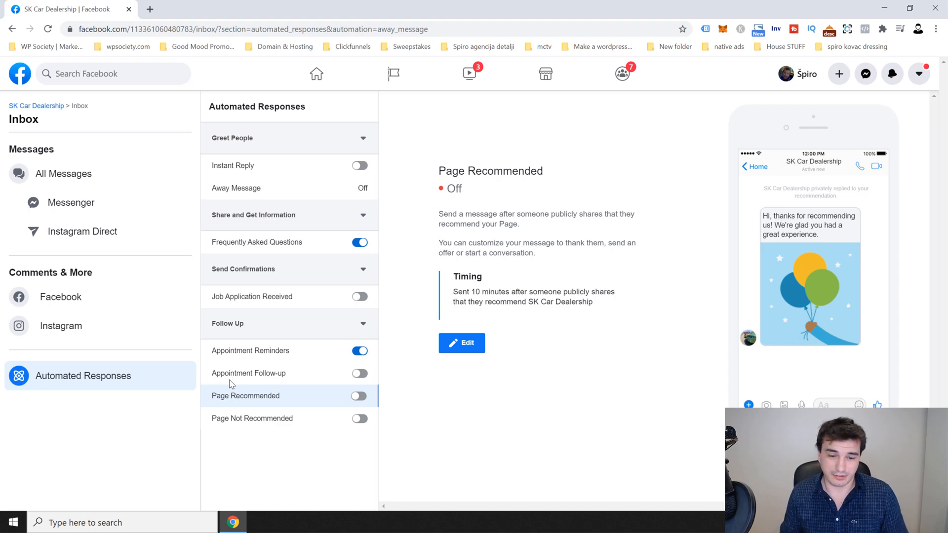
click(230, 425)
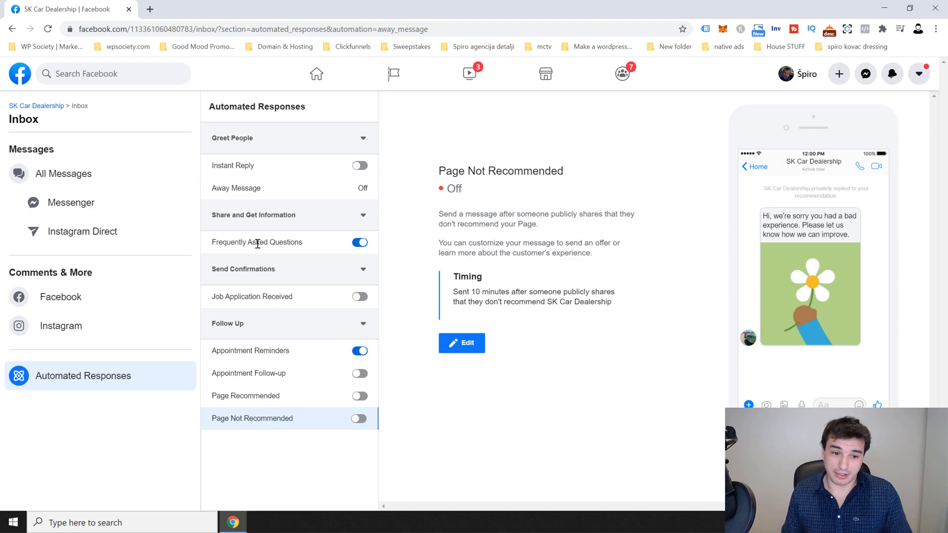
- Edit the Frequently Asked Questions automated response and add the first question "Where are you located?"
drag(270, 241, 279, 242)
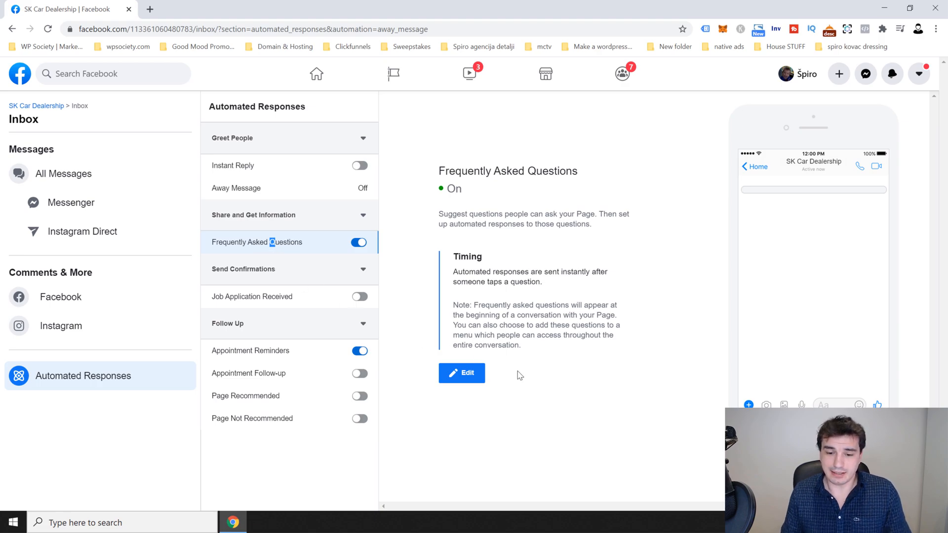
click(471, 378)
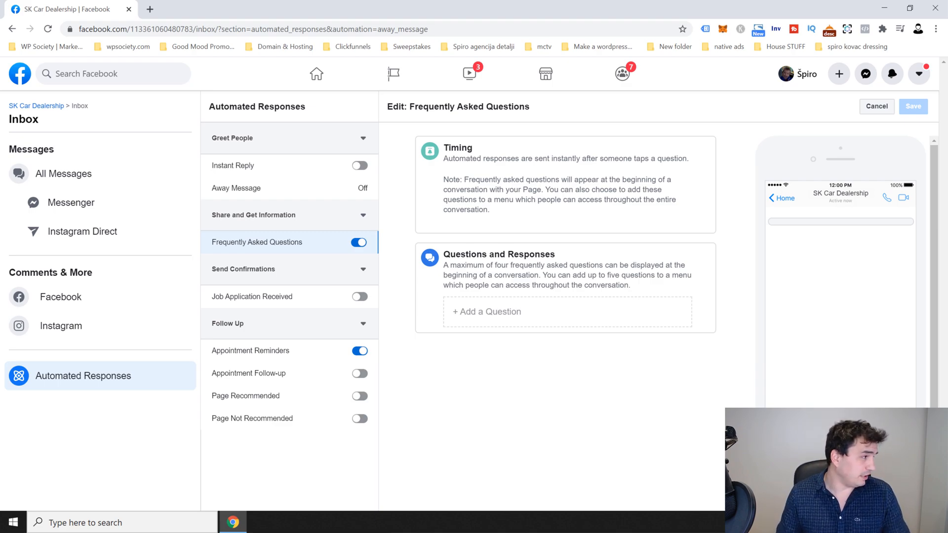
click(483, 320)
click(510, 332)
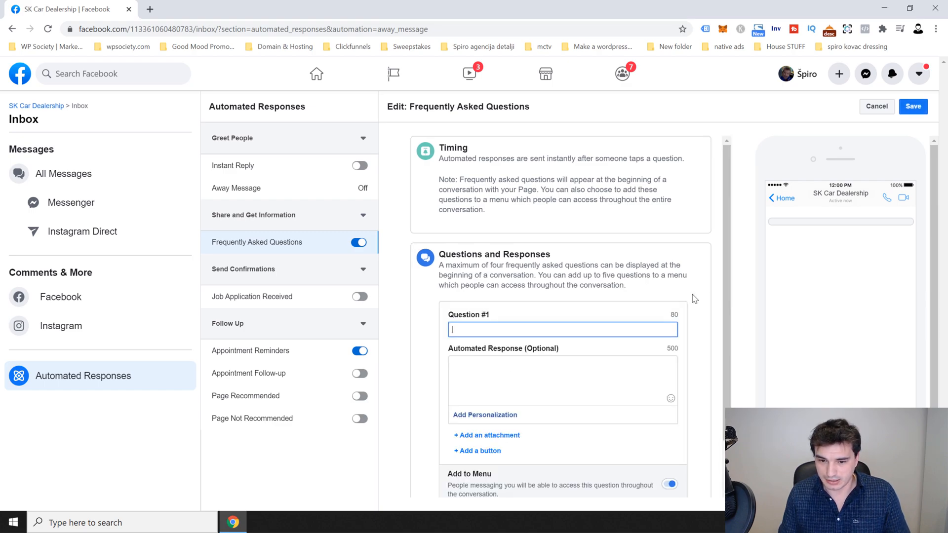
text(Where are you located?)
drag(727, 231, 720, 299)
drag(559, 290, 540, 291)
click(498, 317)
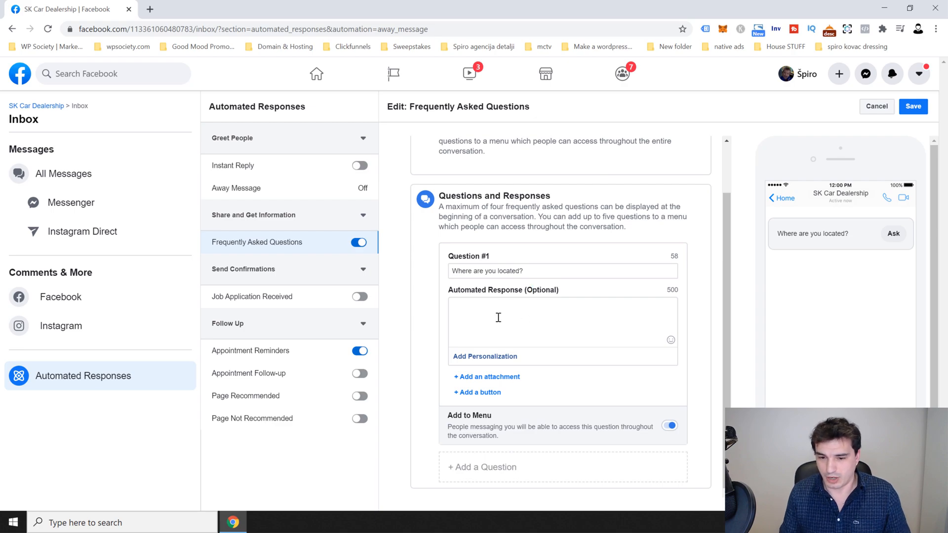
text(1 Queen Street, 1010 Auckland)
key(ctrl+a)
key(BackSpace)
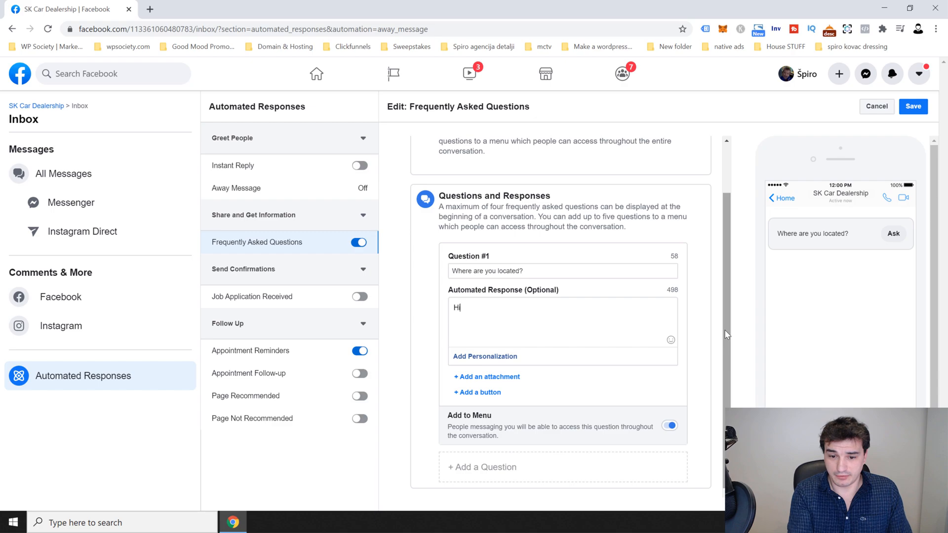
- Write the location question's response as "Hi", the recipient's first name, ", thank you for your interest, we are located" and the dealership's address
click(494, 356)
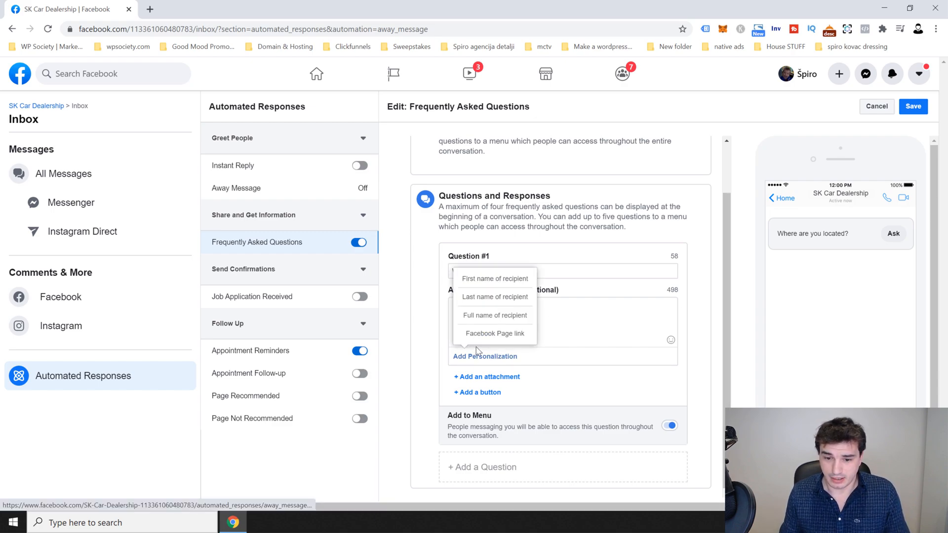
click(495, 279)
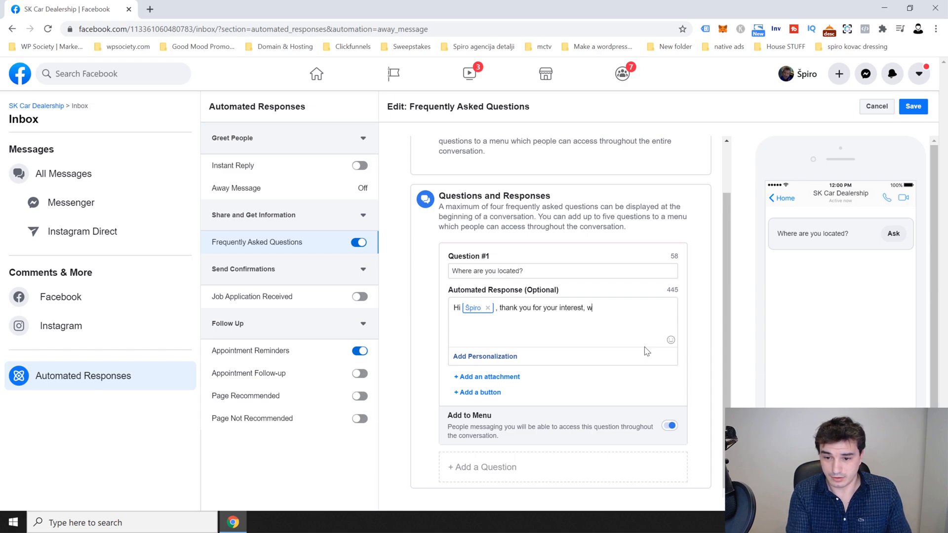
text(located)
text(123 Queen Street, 1010 Auckland)
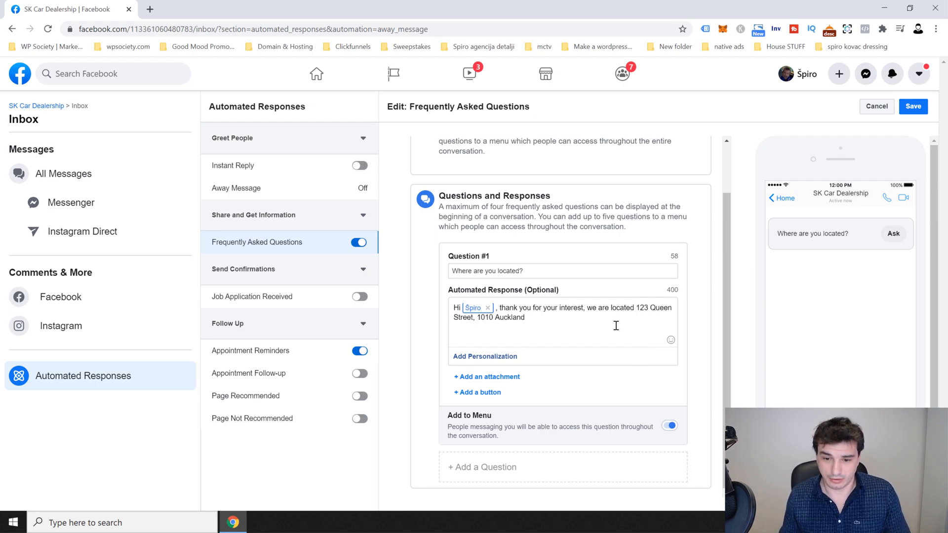
text(.)
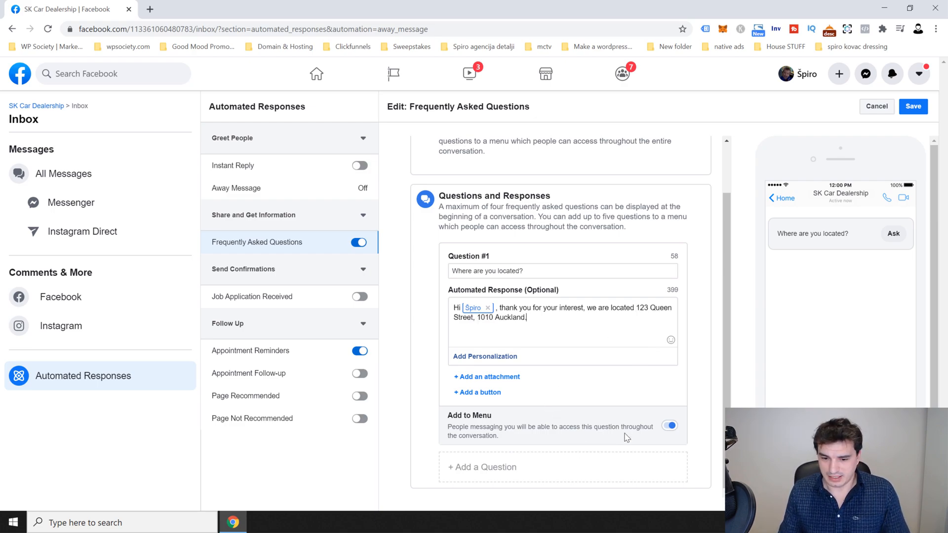
- Add a second frequently asked question reading "Can someone assist me?"
click(534, 473)
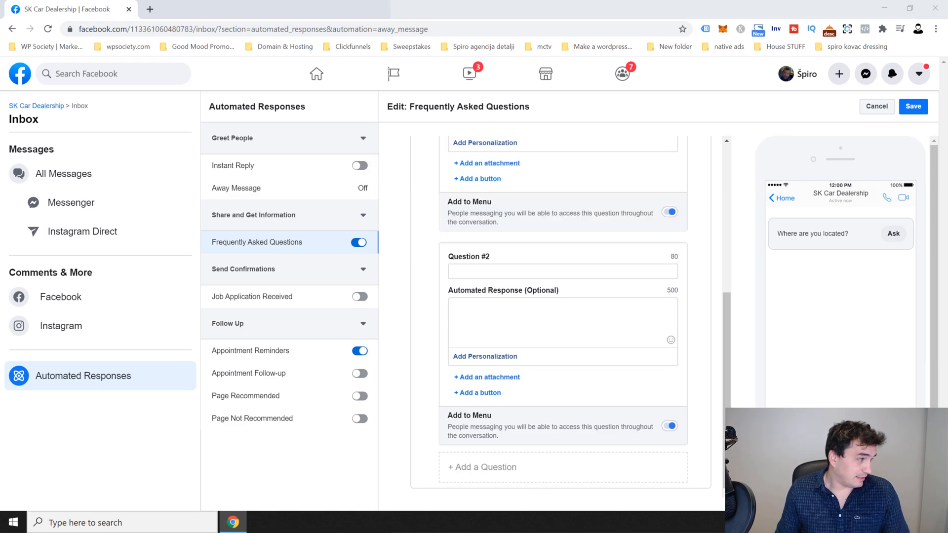
click(473, 271)
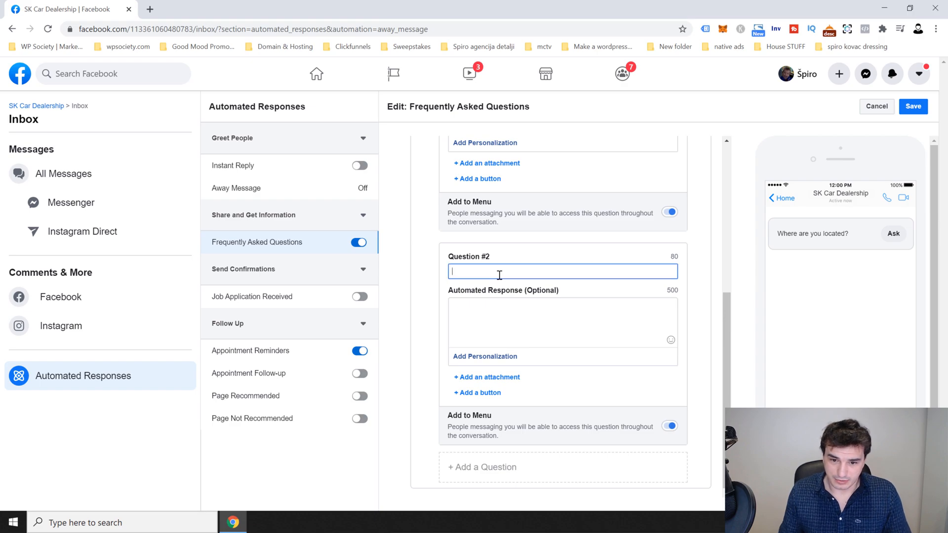
text(Can someone assist me?)
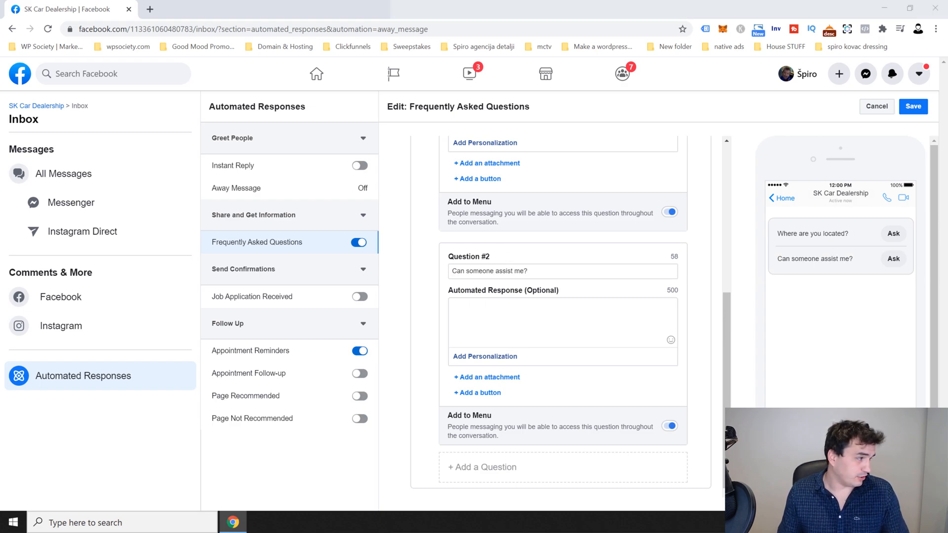
- Set the second question's response to "Hi", the recipient's first name, and "! I'm just curious what type of car are you looking for?"
click(481, 316)
text(Hi! Im just curious what type of car are you looking for?)
click(481, 357)
click(495, 278)
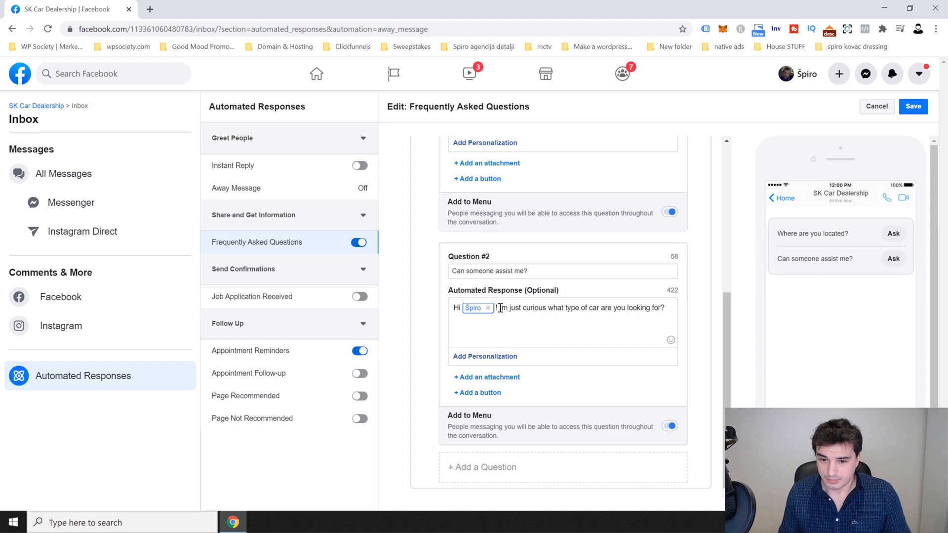
text(I)
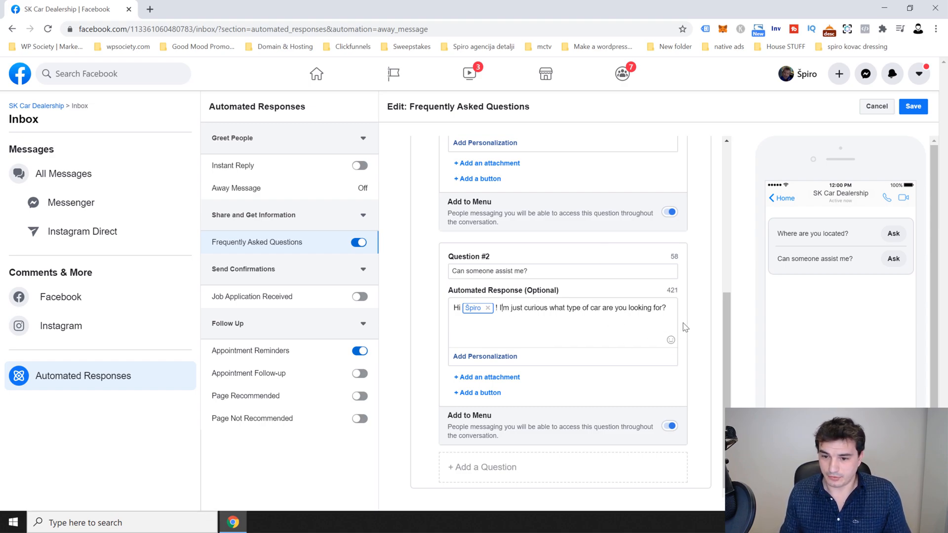
- Add a third question "Can you tell me more about a specific car?" with the prepared response asking for car financing details, including license type and average weekly income
click(507, 471)
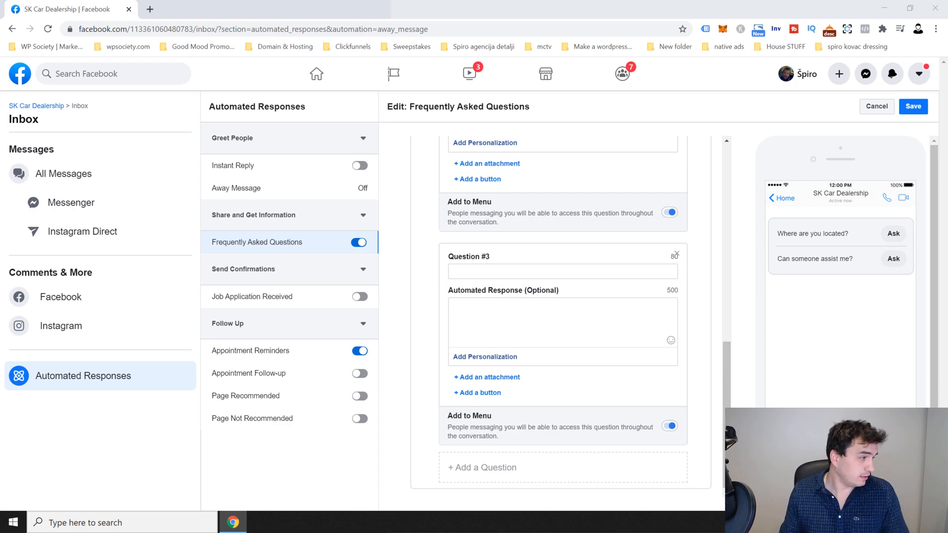
key(alt+Tab)
text(Can you tell me more about a specific car?)
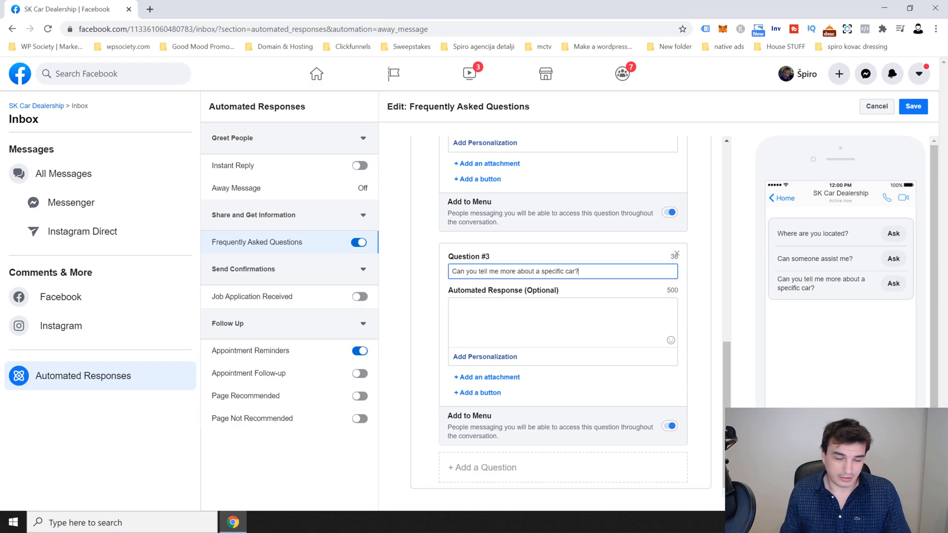
key(alt+Tab)
click(593, 328)
key(ctrl+v)
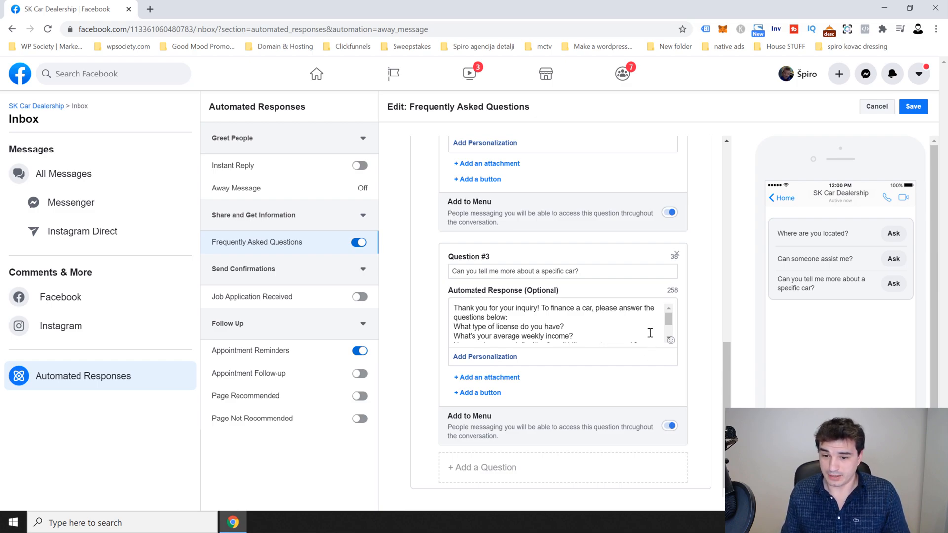
drag(669, 319, 659, 296)
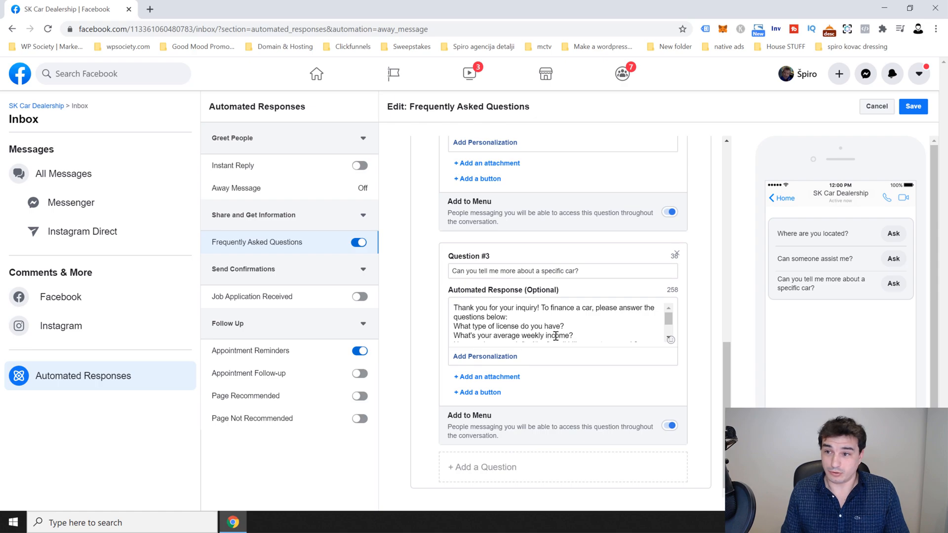
- Save the edited frequently asked questions and their automated responses
drag(715, 365, 716, 357)
drag(724, 354, 748, 386)
click(919, 107)
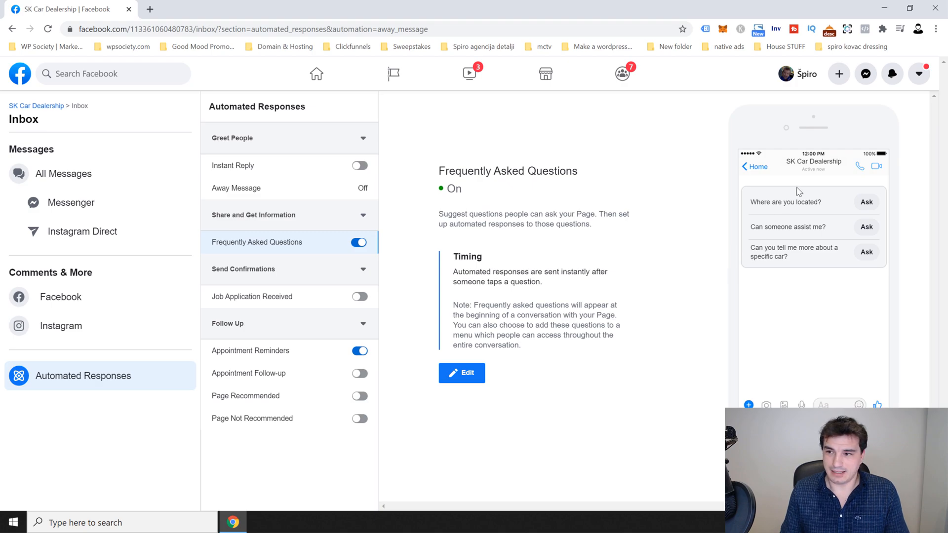
- Return to the SK Car Dealership Page and set its username to skcardealer in the Page info settings
click(31, 107)
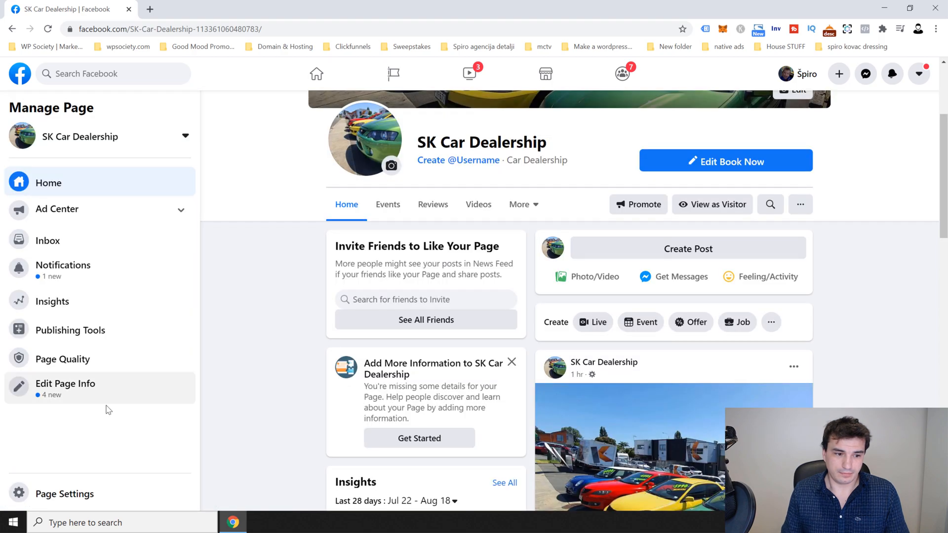
click(64, 493)
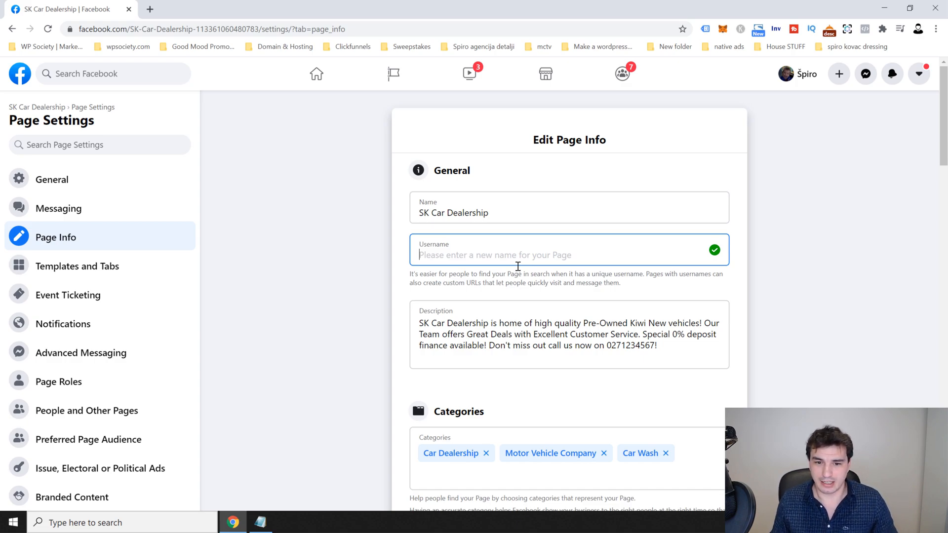
text(skcardealer)
click(807, 293)
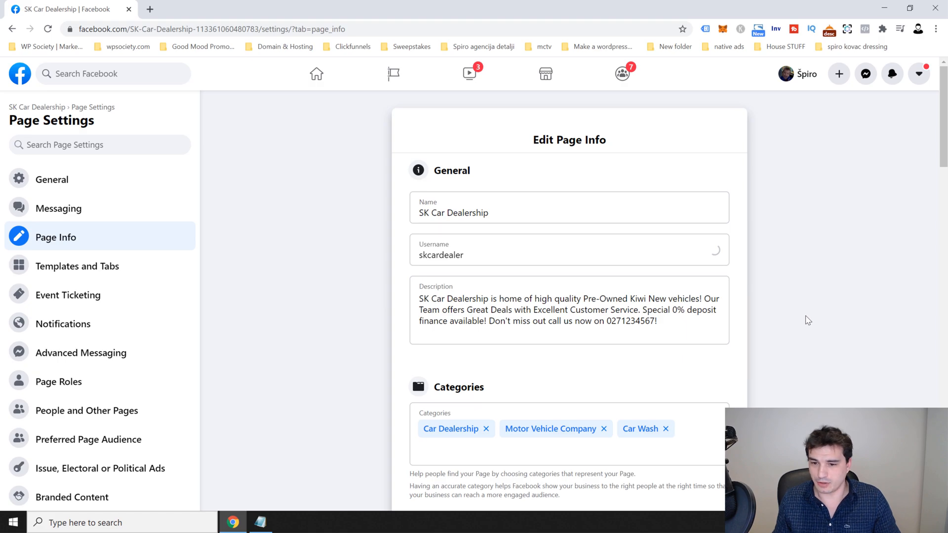
- Review the categories assigned to the Page in the Page info
scroll(784, 271, down, 2)
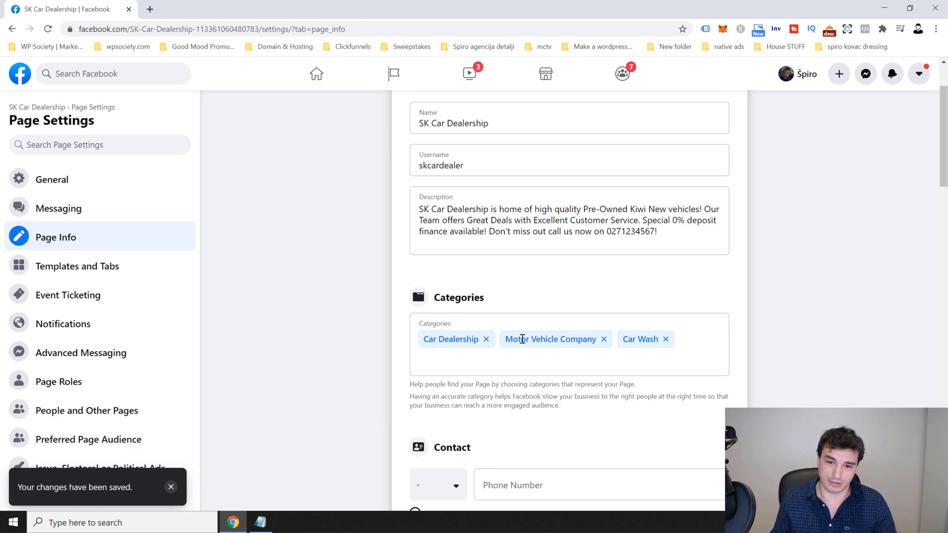
drag(505, 339, 597, 339)
click(616, 338)
mouse_move(659, 339)
mouse_down()
mouse_move(624, 339)
mouse_move(652, 338)
mouse_up()
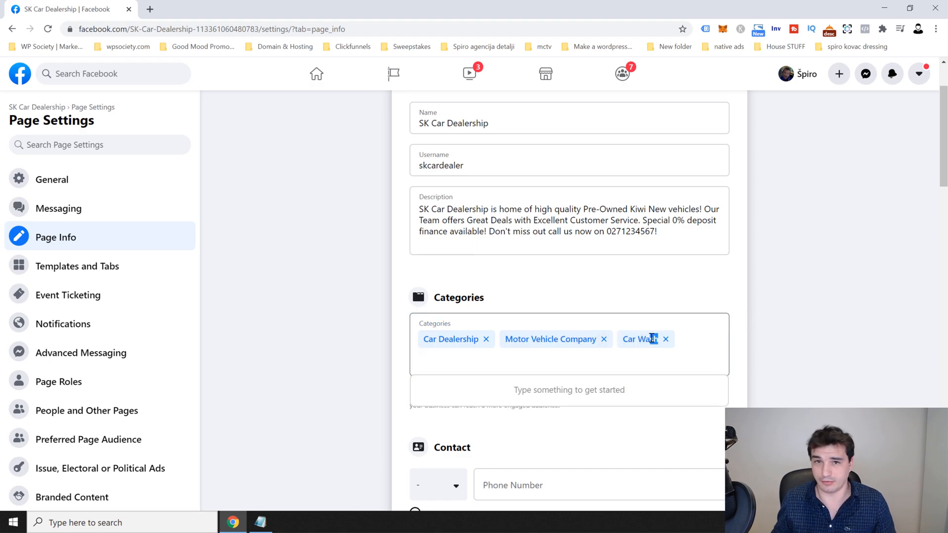
click(748, 336)
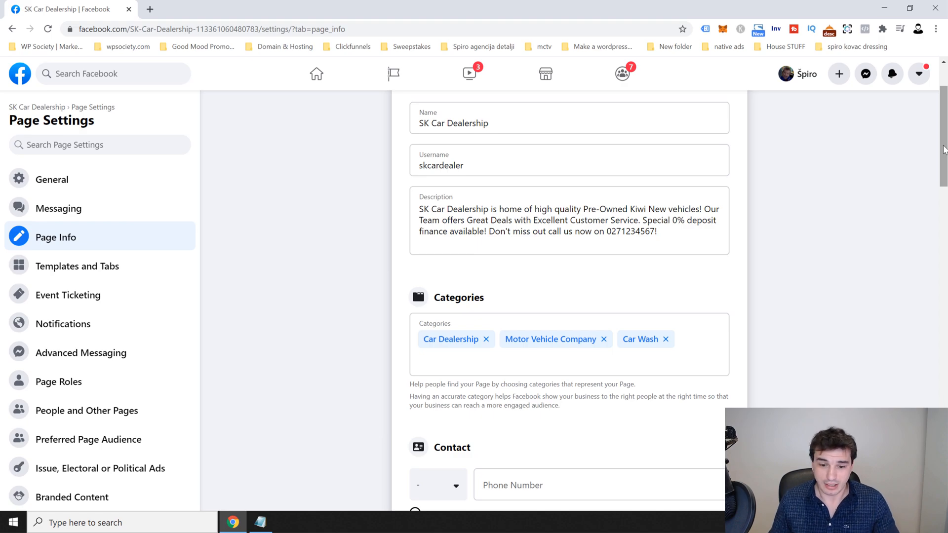
drag(943, 149, 942, 207)
click(455, 236)
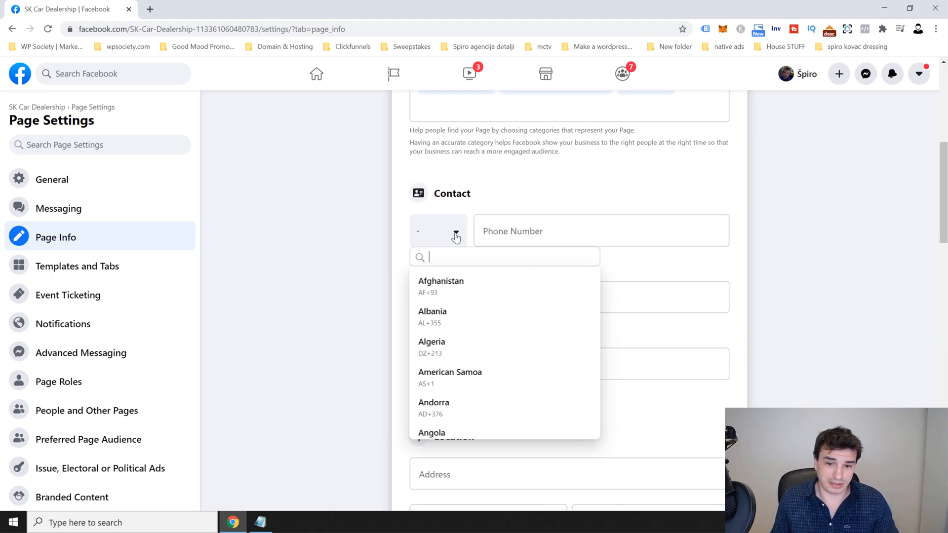
click(516, 240)
text(123)
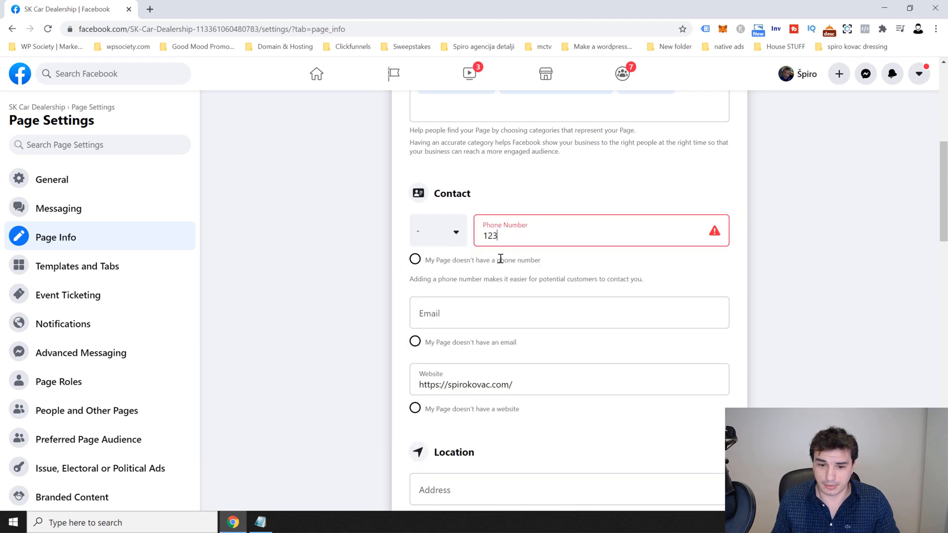
click(449, 312)
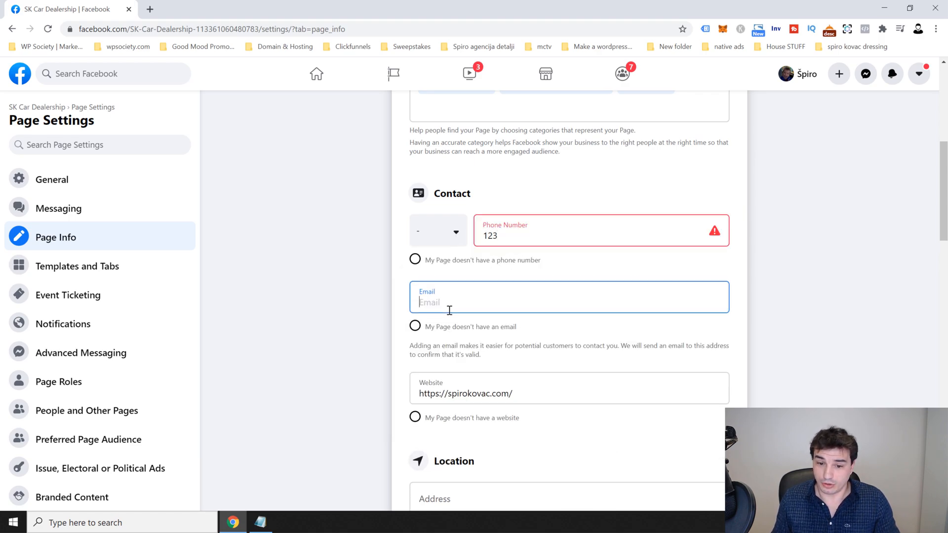
double_click(470, 393)
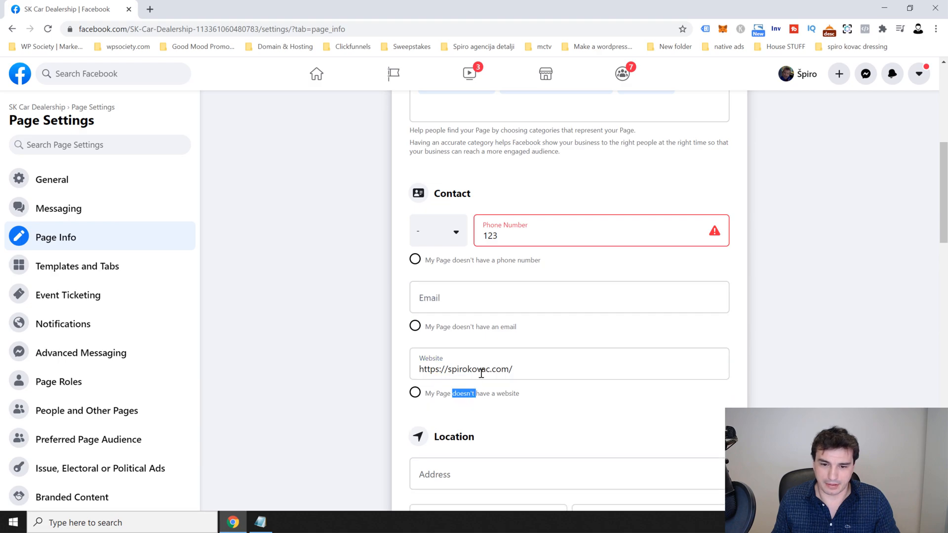
double_click(480, 373)
drag(419, 369, 539, 363)
drag(534, 231, 471, 241)
key(BackSpace)
double_click(479, 369)
click(865, 266)
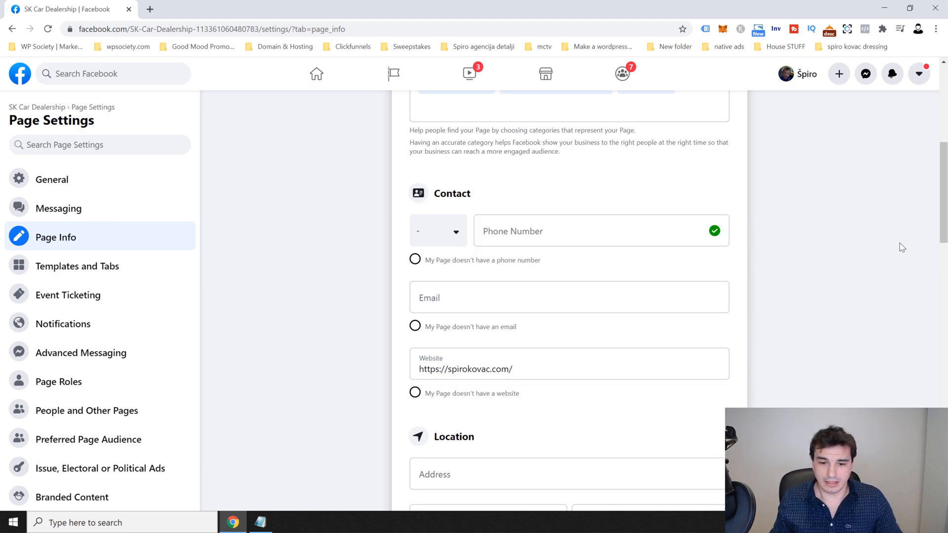
- In the additional location details, answer Yes for a physical location customers can visit and Yes for travelling to customers
scroll(923, 259, down, 4)
scroll(925, 258, down, 2)
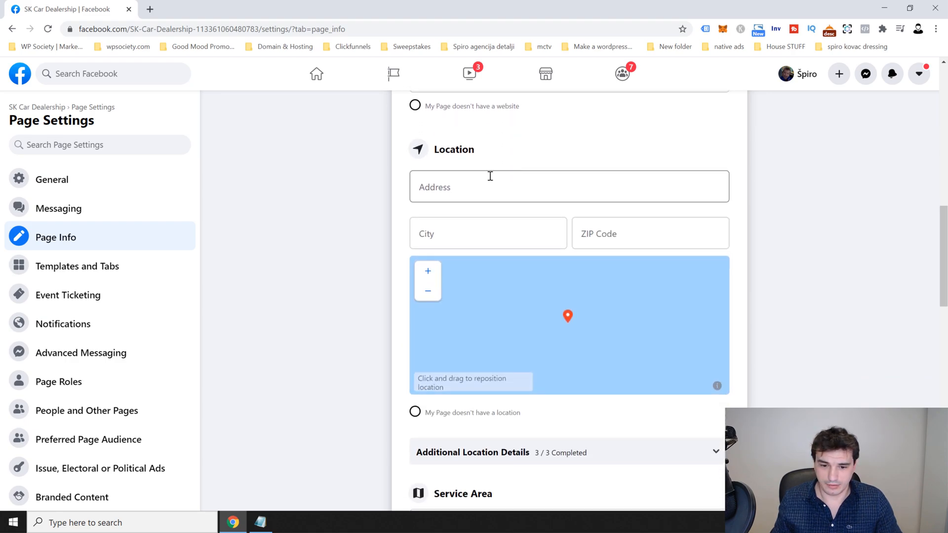
scroll(929, 252, down, 1)
scroll(928, 257, down, 3)
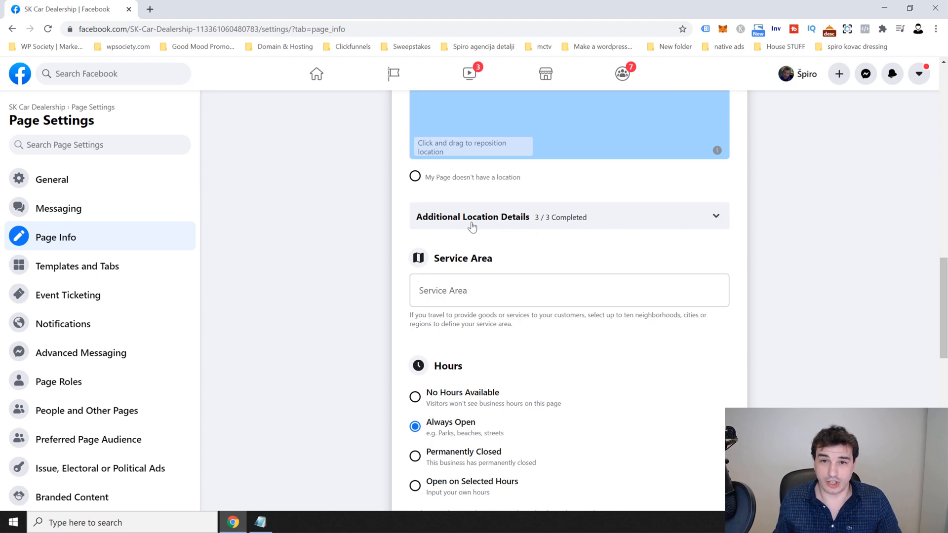
click(717, 218)
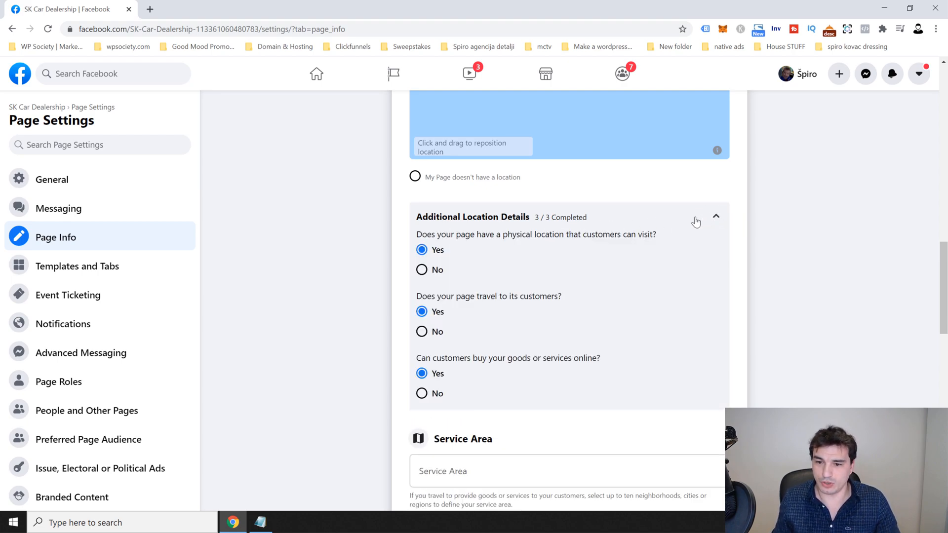
click(431, 249)
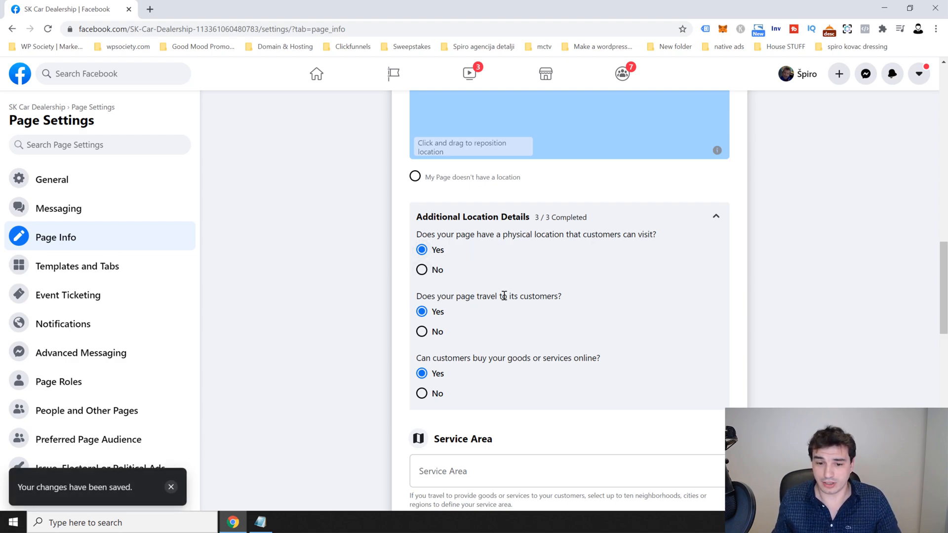
click(422, 332)
click(421, 312)
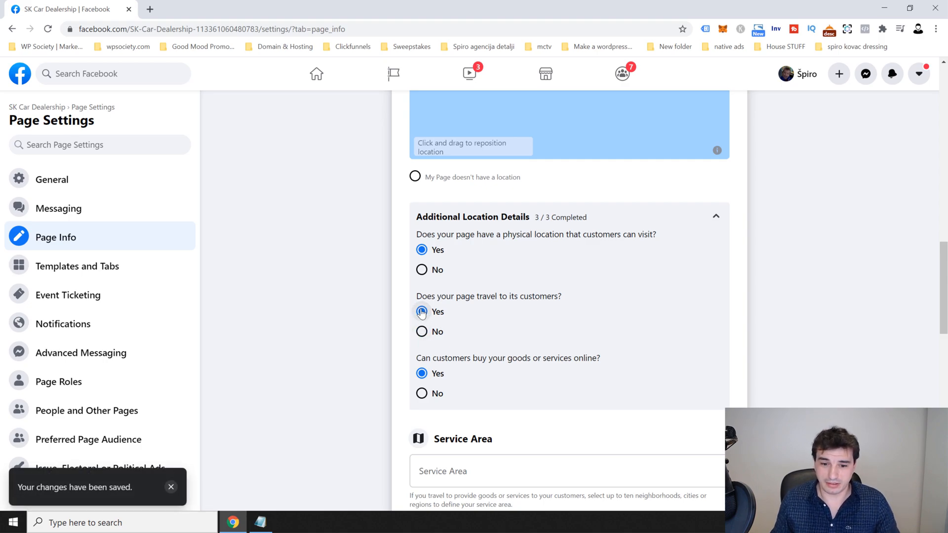
drag(422, 297, 530, 295)
click(529, 295)
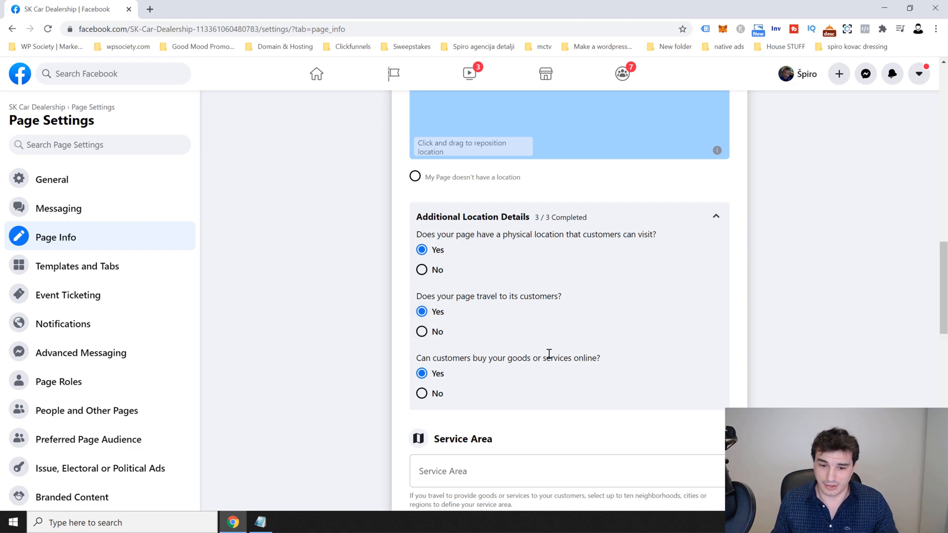
- Answer Yes to customers buying goods or services online and collapse the additional location details
drag(419, 358, 595, 358)
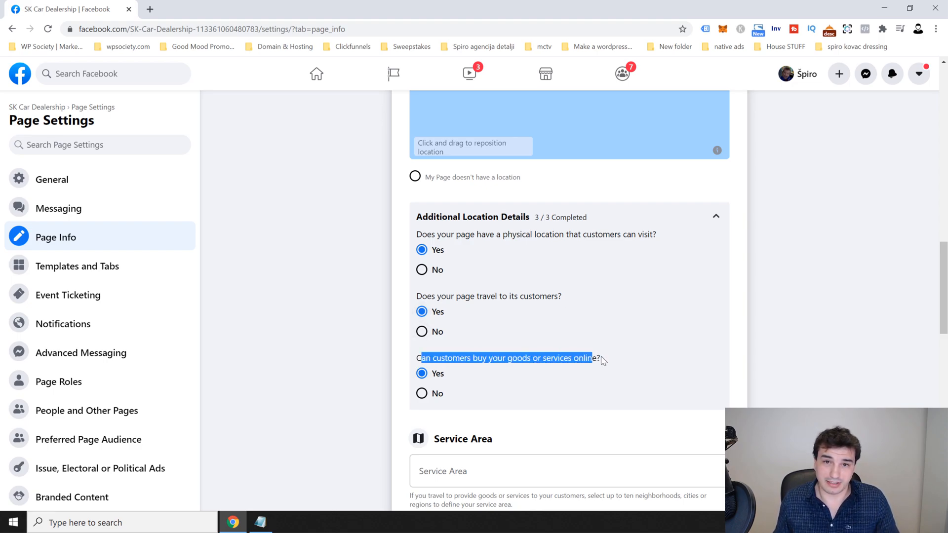
click(422, 374)
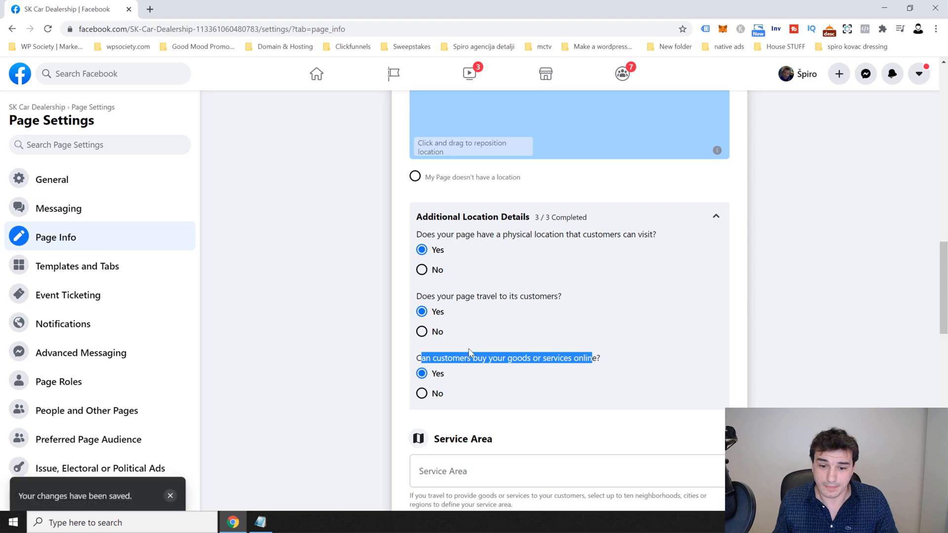
click(715, 219)
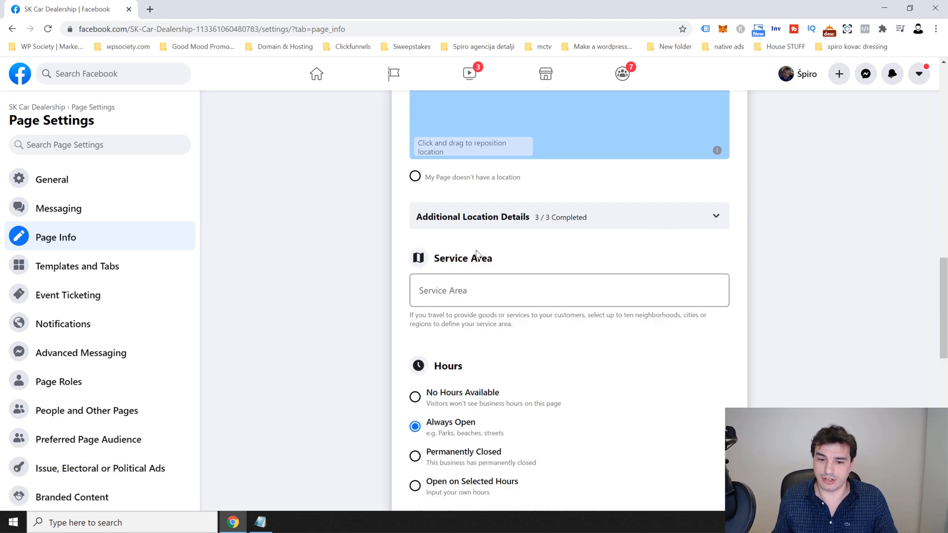
- Examine the Service Area section of the Page info
drag(435, 260, 530, 260)
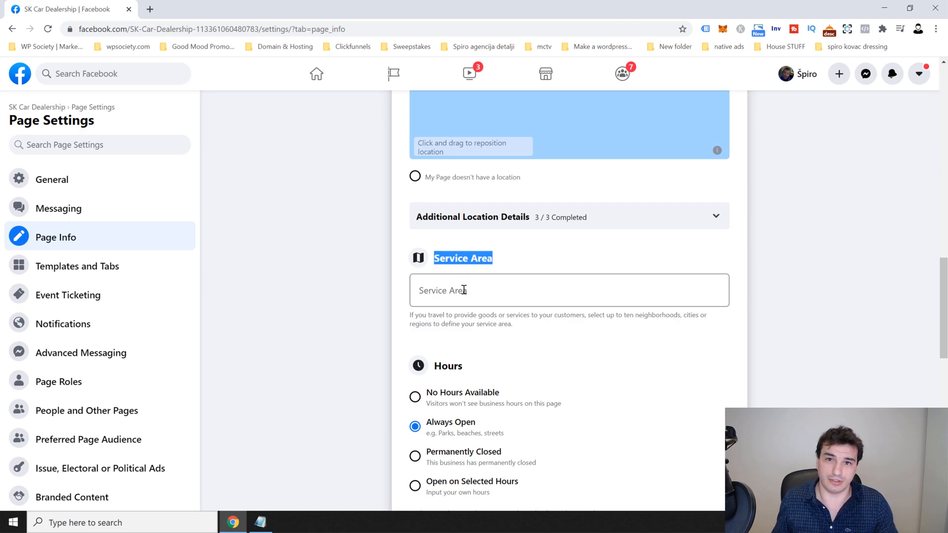
click(466, 289)
click(499, 253)
click(512, 251)
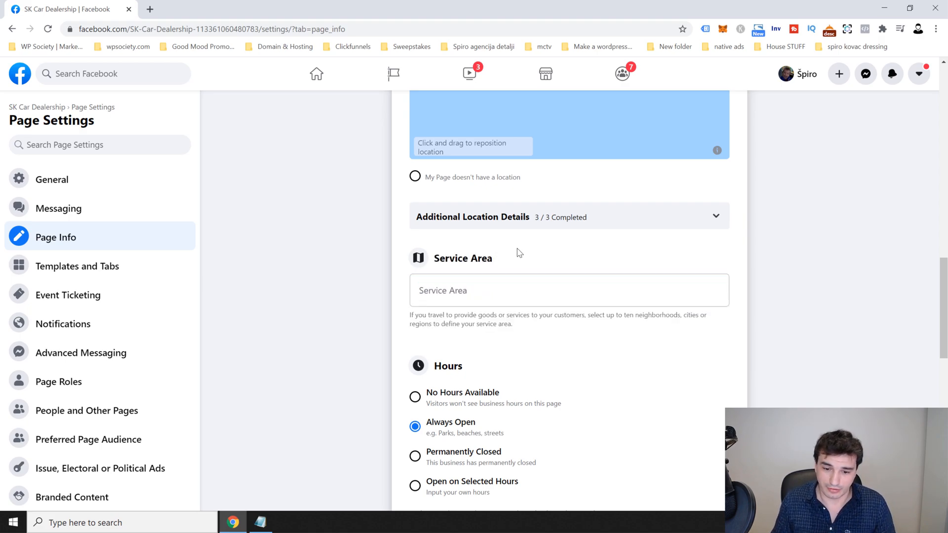
- Try Open on Selected Hours for the business hours and return to Always Open
drag(938, 269, 921, 314)
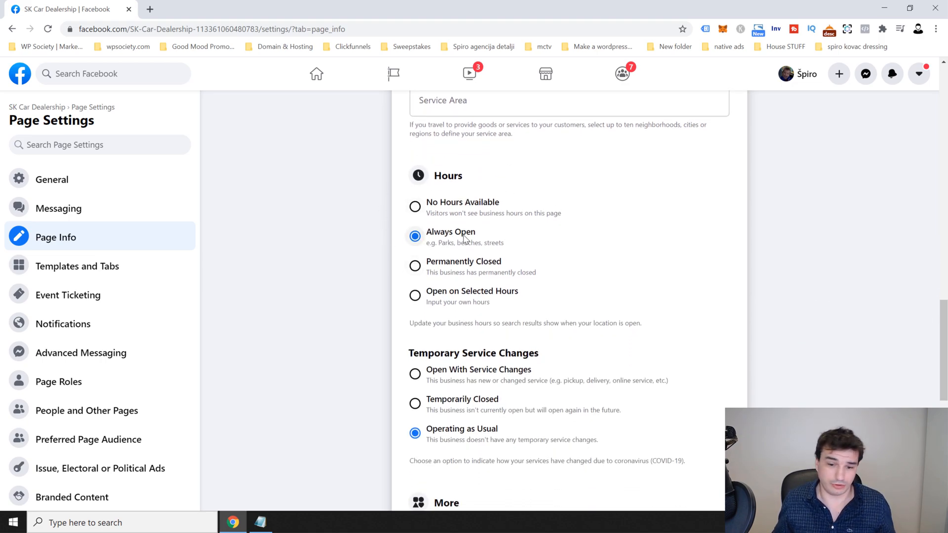
click(435, 293)
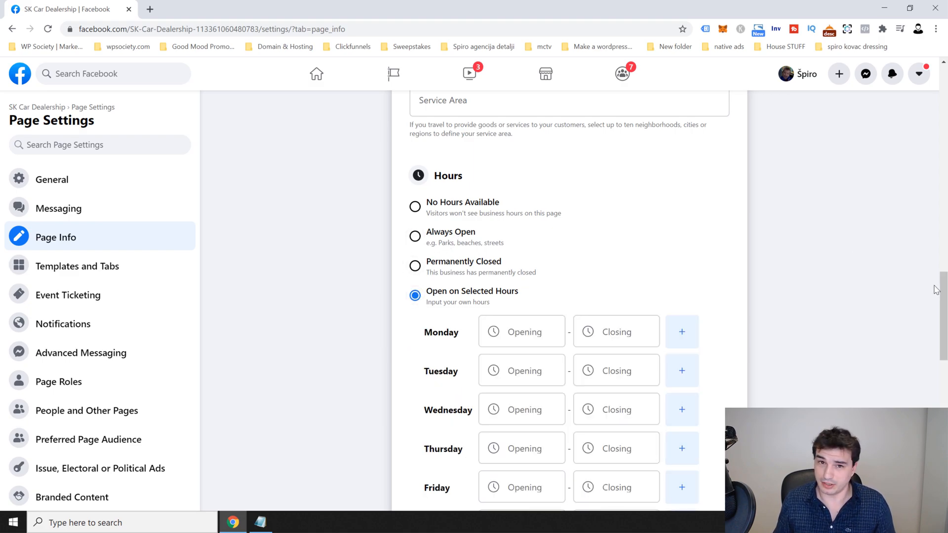
drag(937, 288, 935, 308)
click(709, 268)
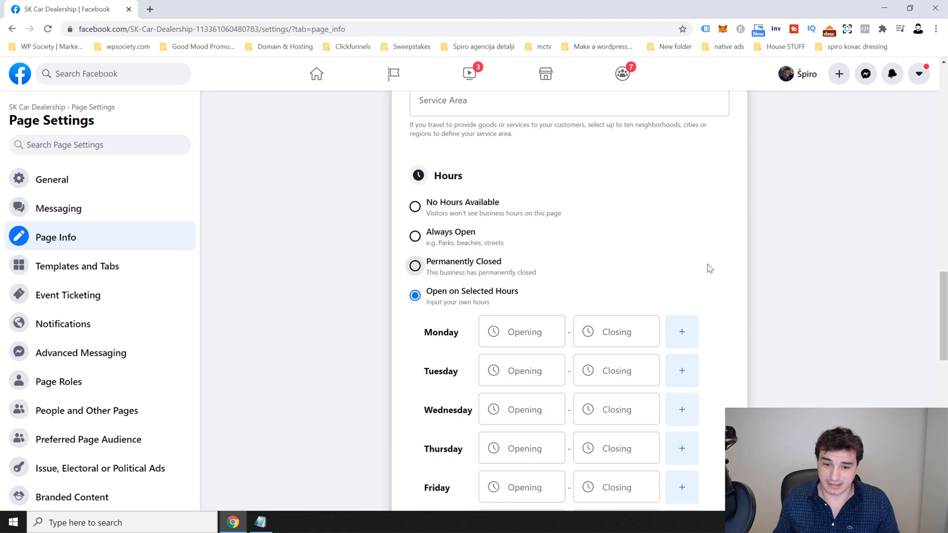
click(460, 235)
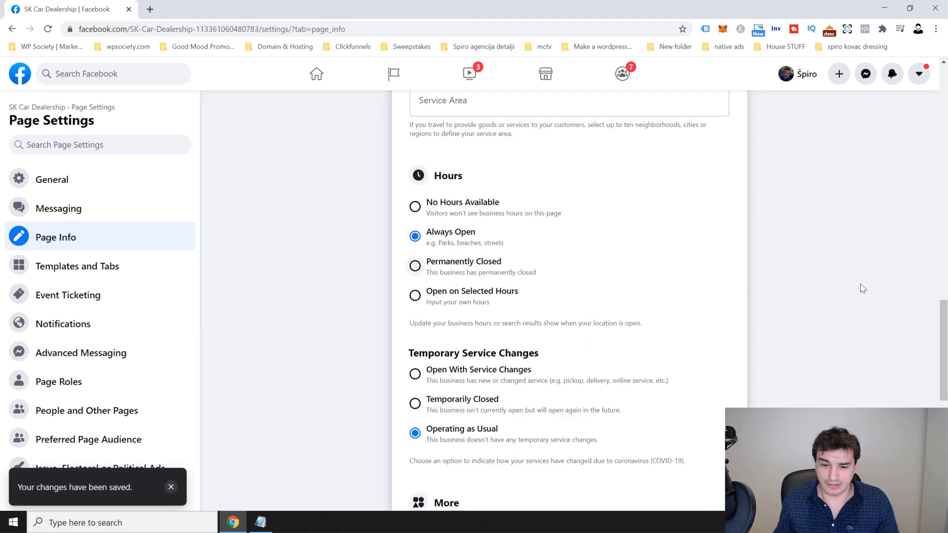
- Try Temporarily Closed under the temporary service changes and return to Operating as Usual
scroll(719, 306, down, 3)
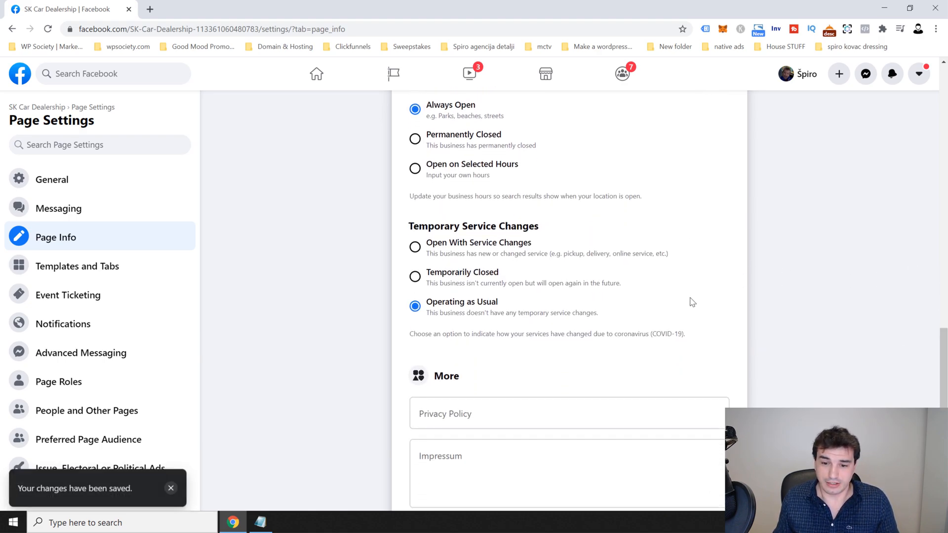
drag(413, 228, 534, 237)
click(527, 238)
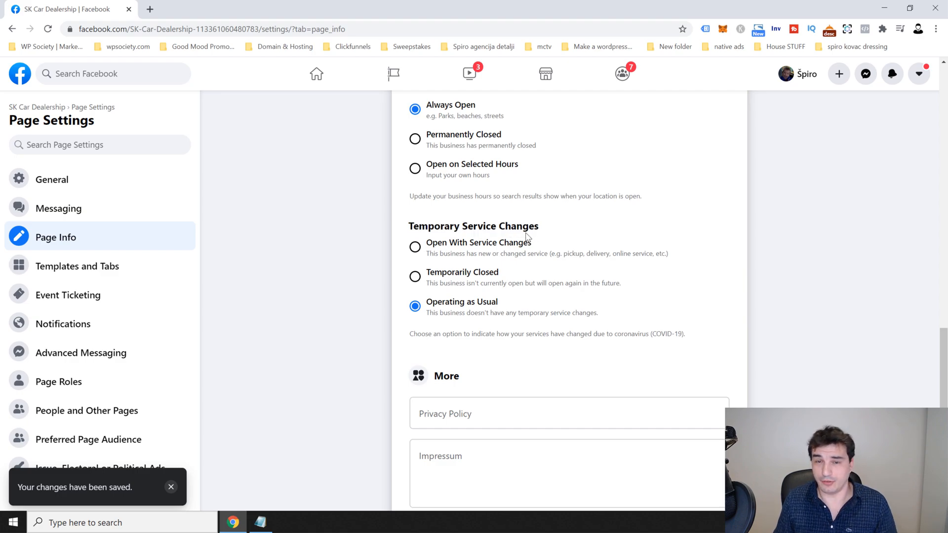
click(414, 277)
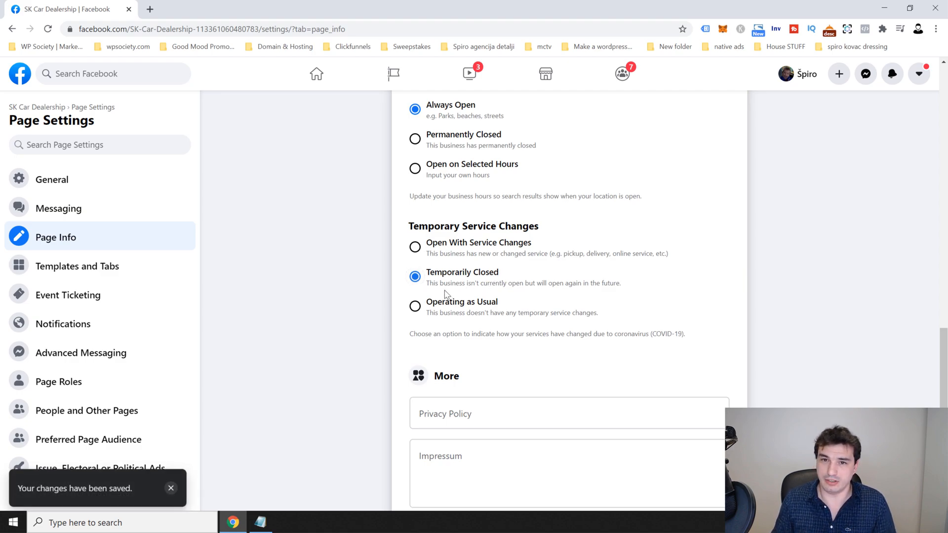
click(417, 307)
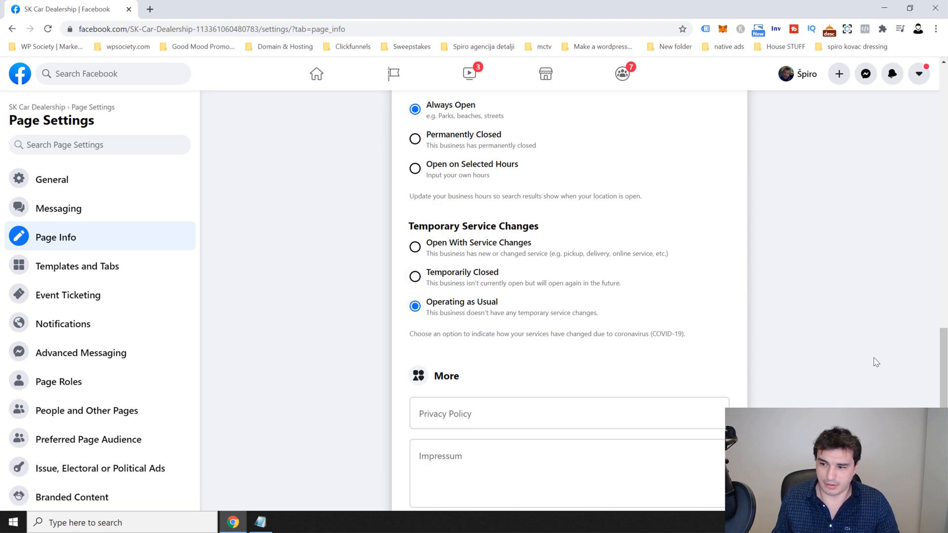
- Examine the privacy policy, impressum, price range and other accounts options at the end of the Page info
scroll(933, 346, down, 3)
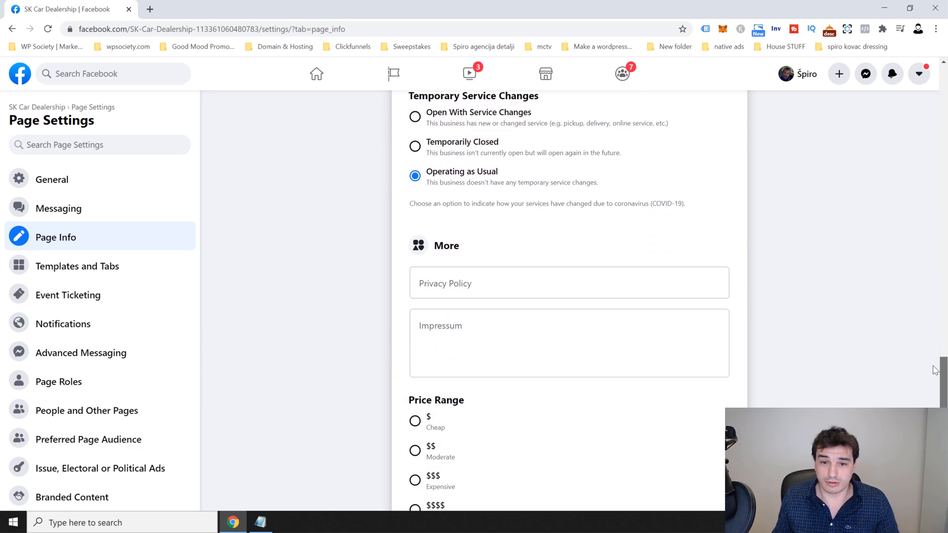
click(440, 252)
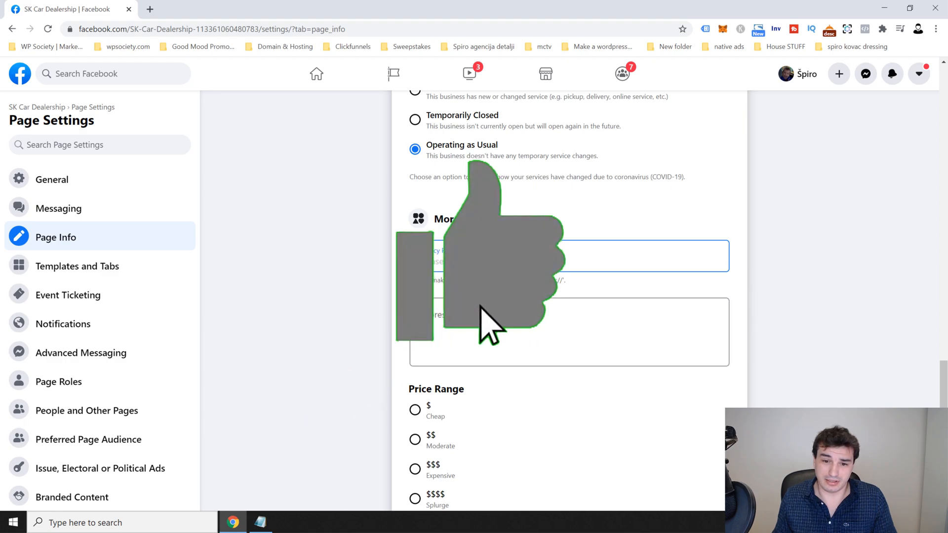
click(450, 320)
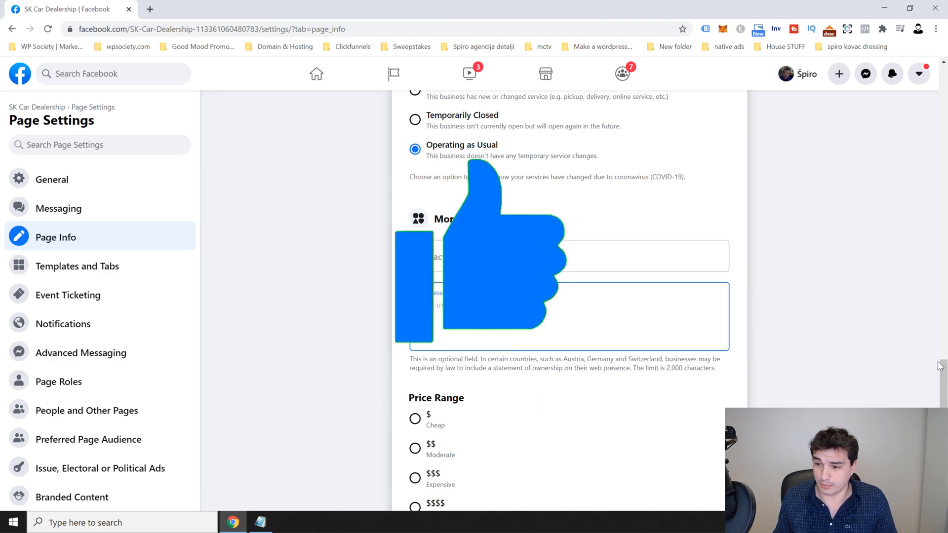
scroll(928, 405, down, 3)
scroll(928, 406, down, 1)
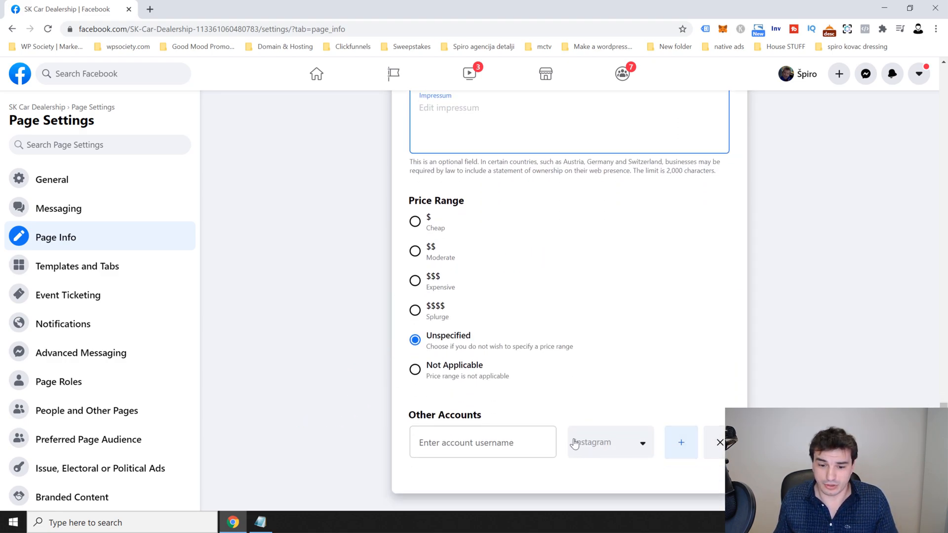
- Examine the account types that can be linked under Other Accounts in the Page info
click(637, 446)
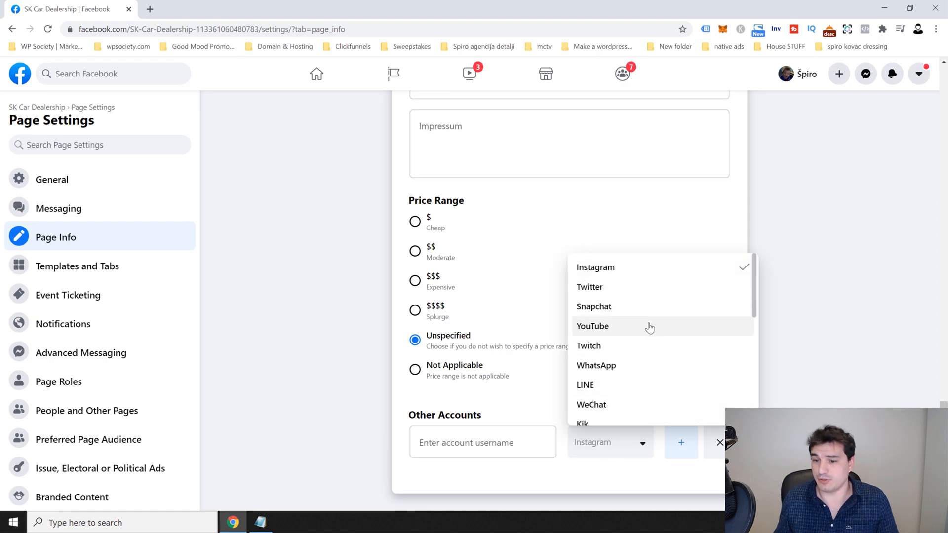
drag(752, 306, 750, 402)
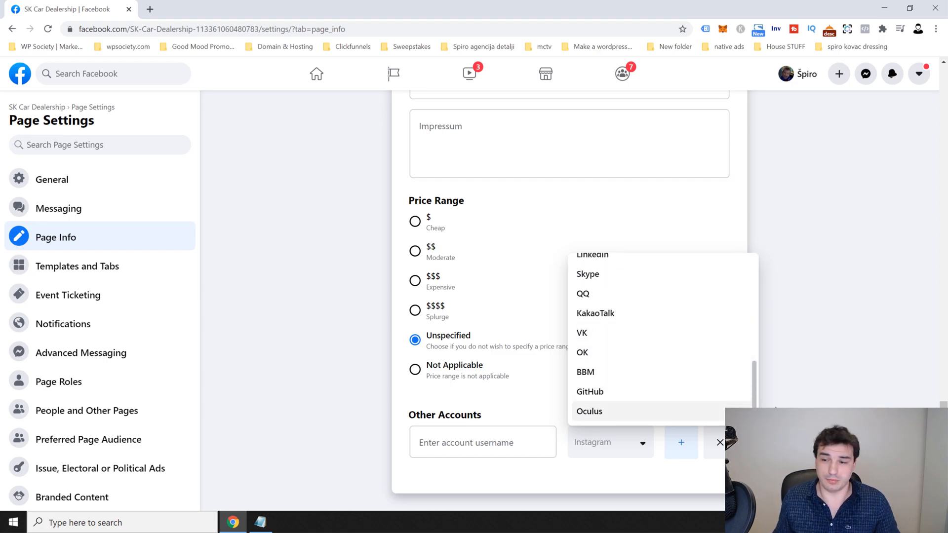
click(802, 398)
scroll(765, 369, up, 15)
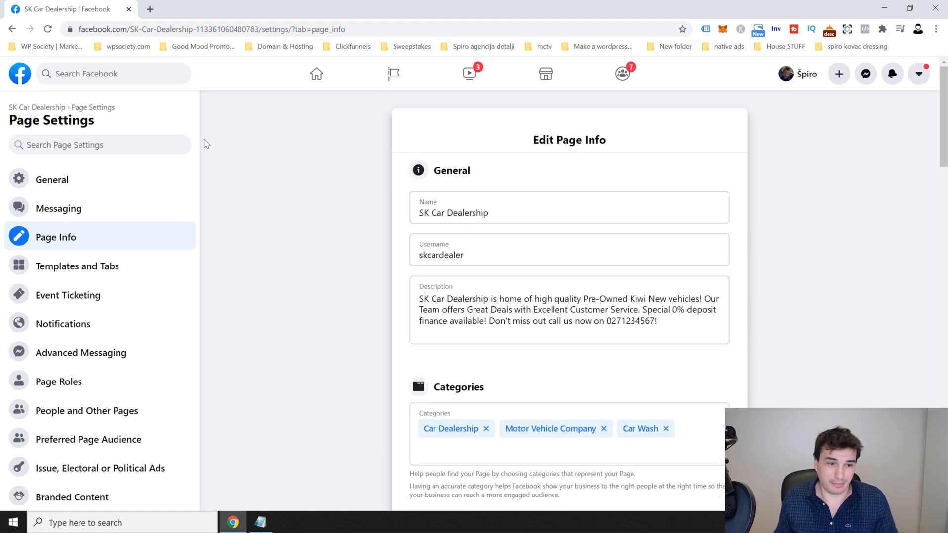
- View the SK Car Dealership Page as a visitor, examine its content and additional sections, and exit the visitor view
click(91, 271)
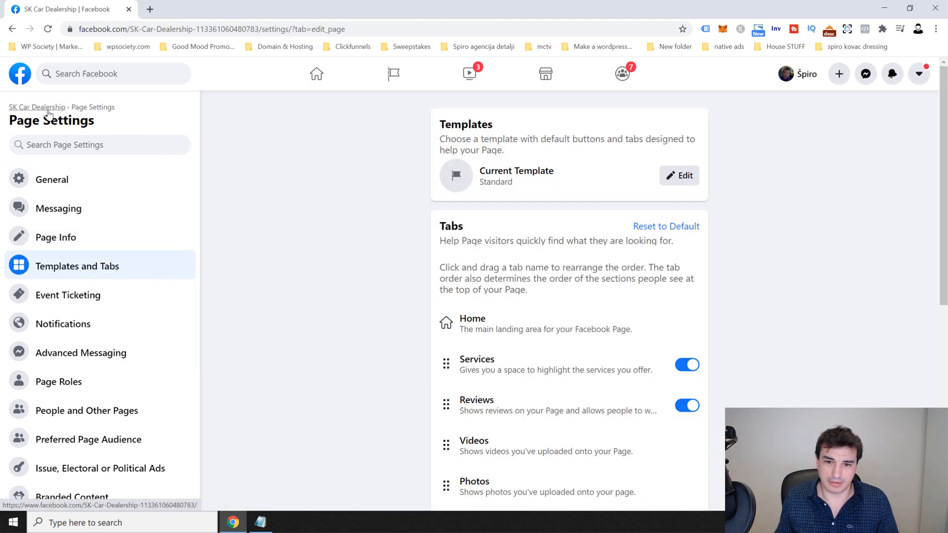
click(49, 108)
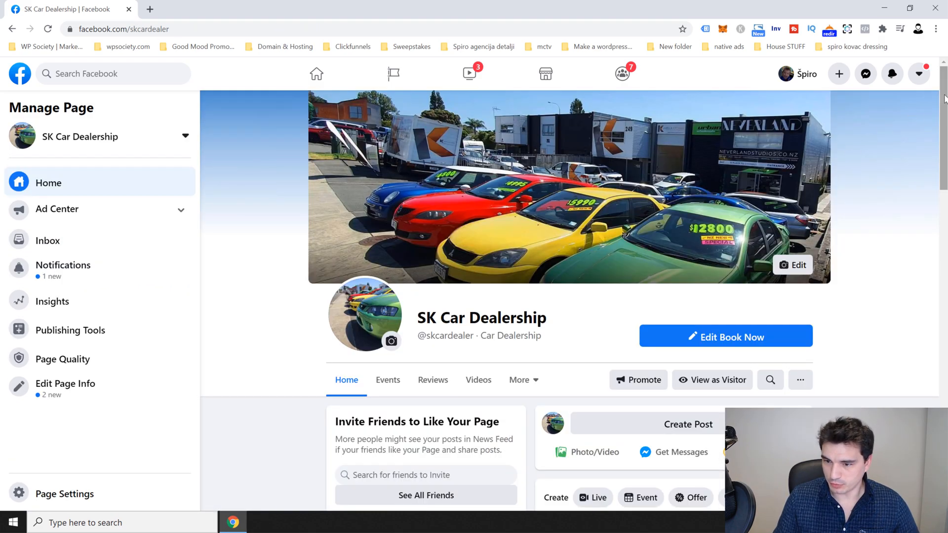
scroll(941, 118, down, 1)
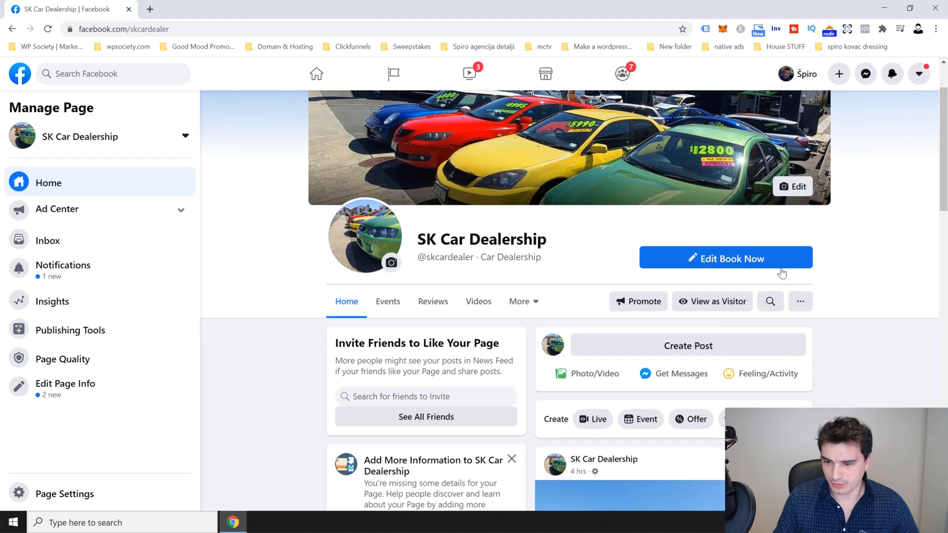
click(725, 301)
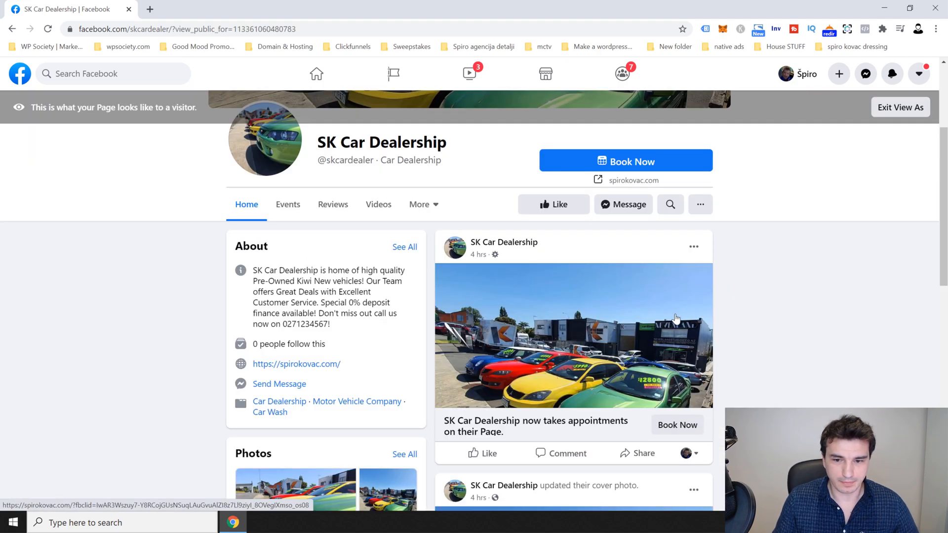
drag(944, 163, 943, 106)
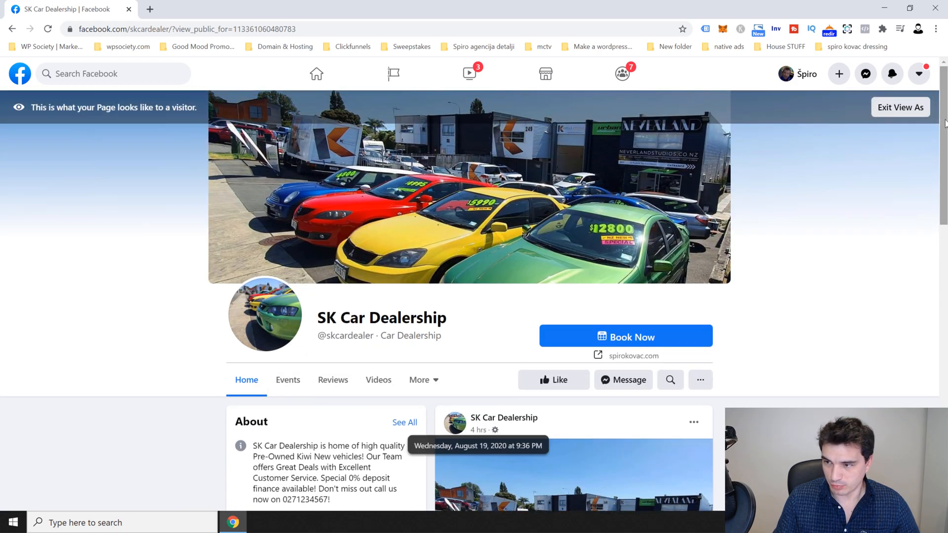
scroll(927, 134, down, 2)
scroll(931, 137, up, 1)
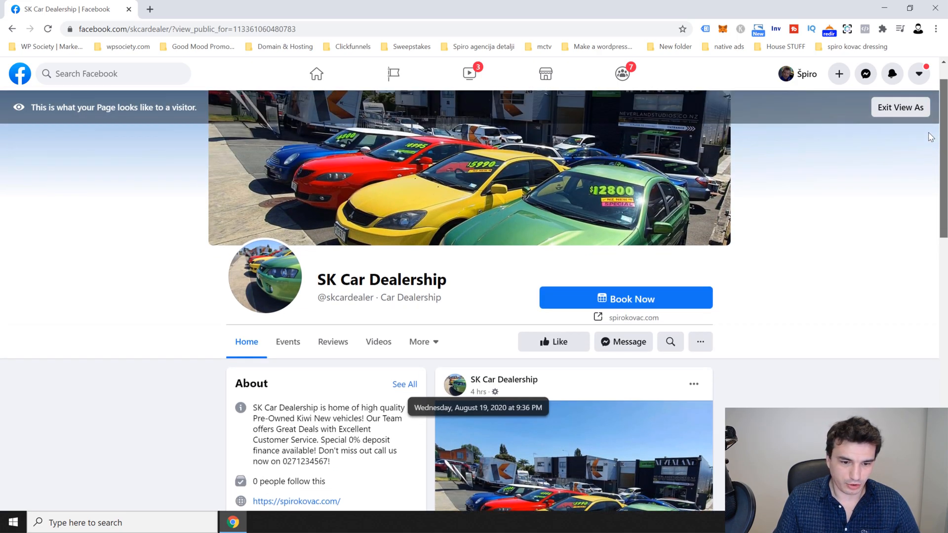
scroll(930, 137, up, 1)
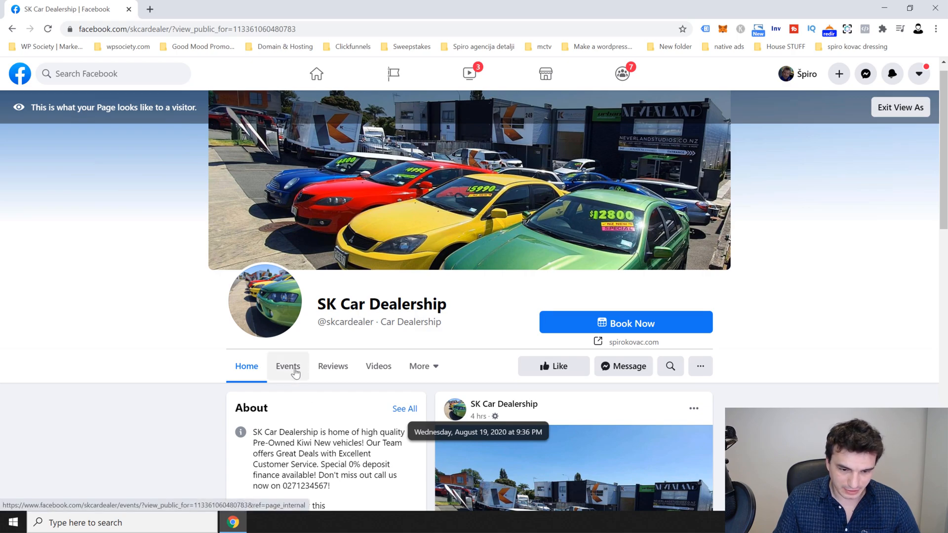
click(434, 371)
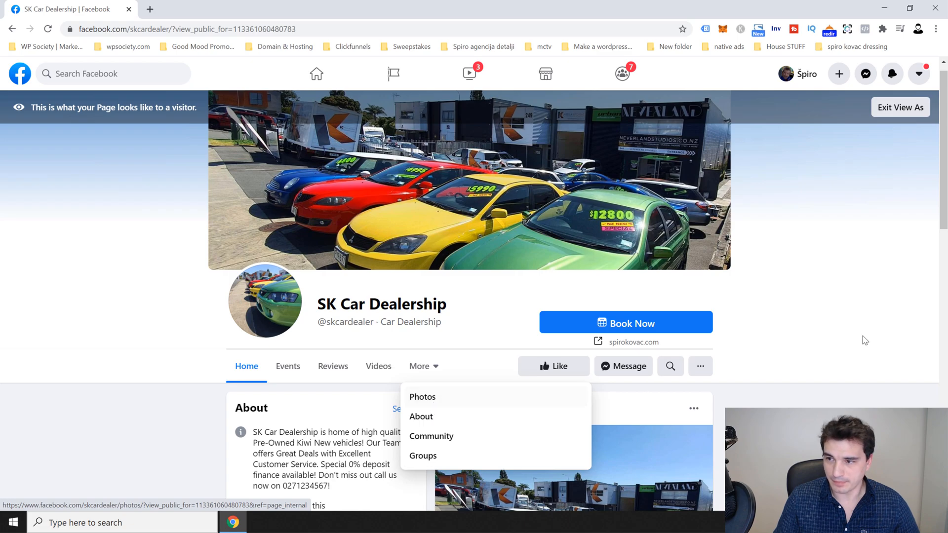
scroll(870, 336, down, 3)
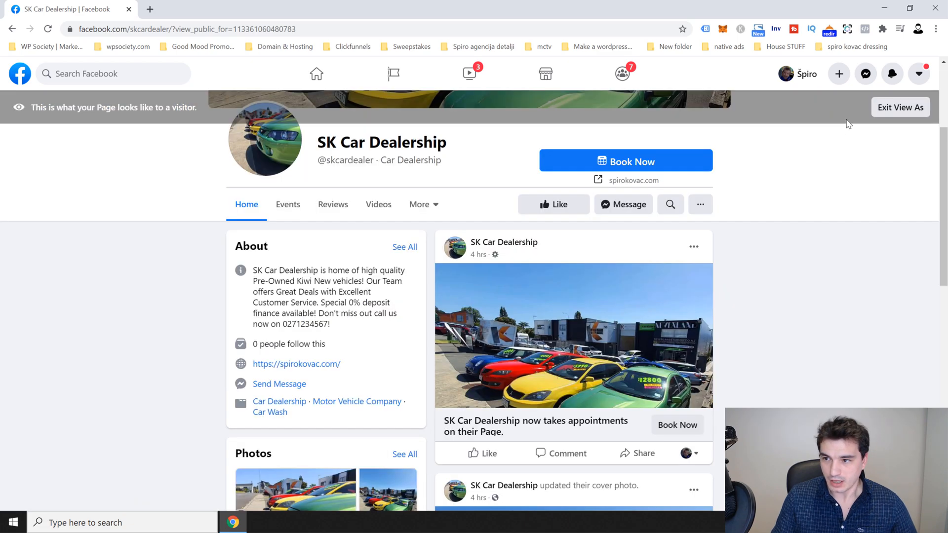
click(903, 107)
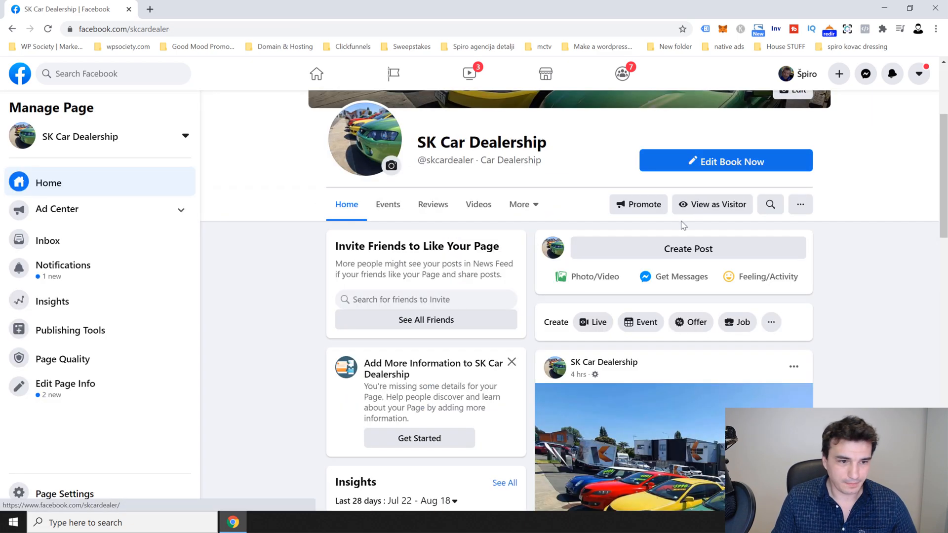
- Examine the Page templates available in the Templates and Tabs settings without changing the current one
click(94, 491)
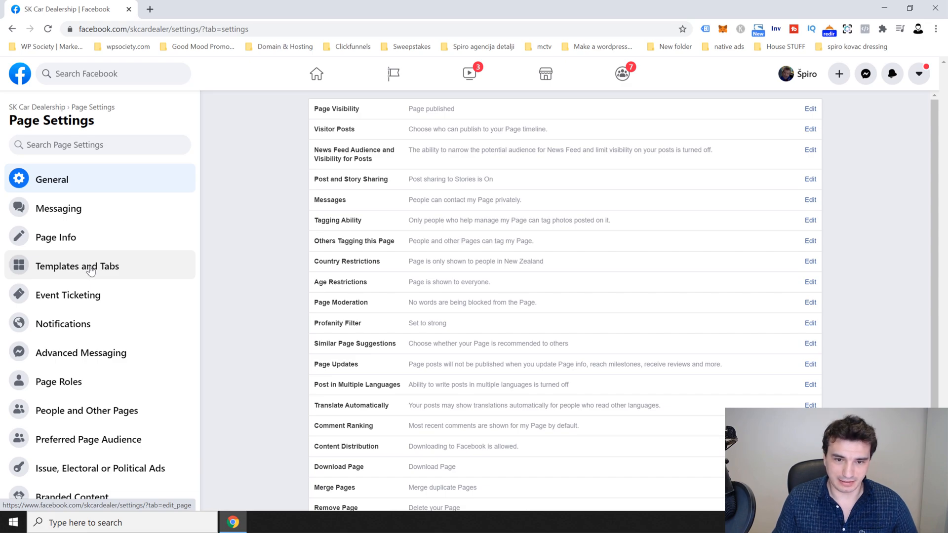
click(90, 270)
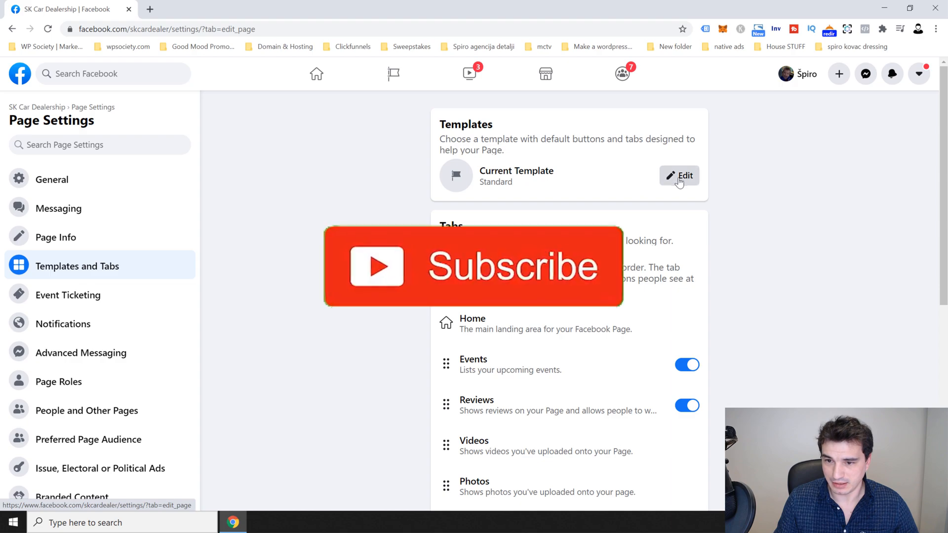
click(676, 176)
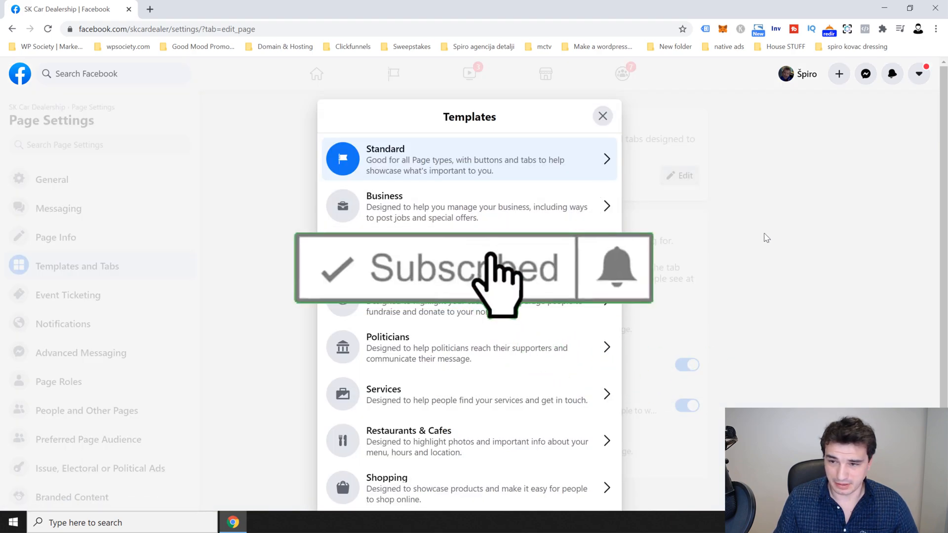
mouse_move(942, 133)
mouse_down()
mouse_move(942, 206)
mouse_move(942, 116)
mouse_up()
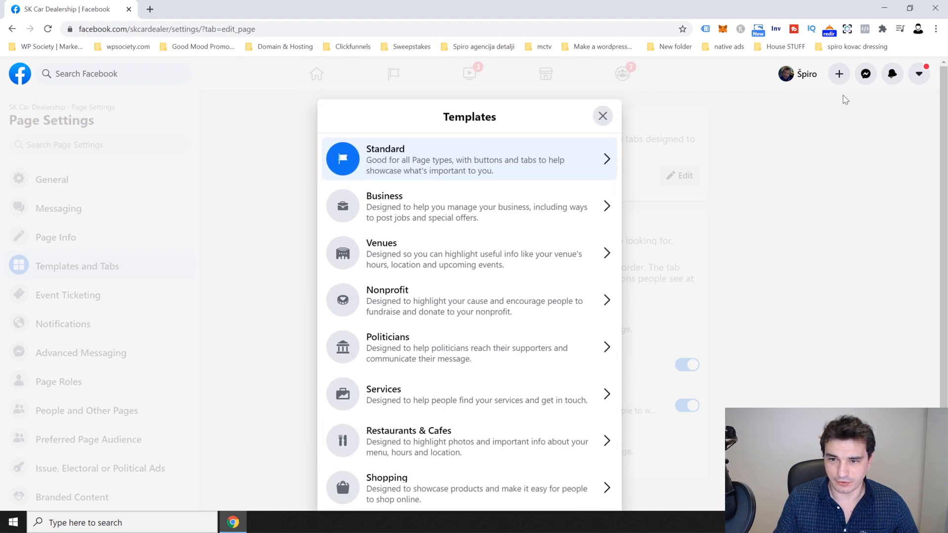
click(603, 117)
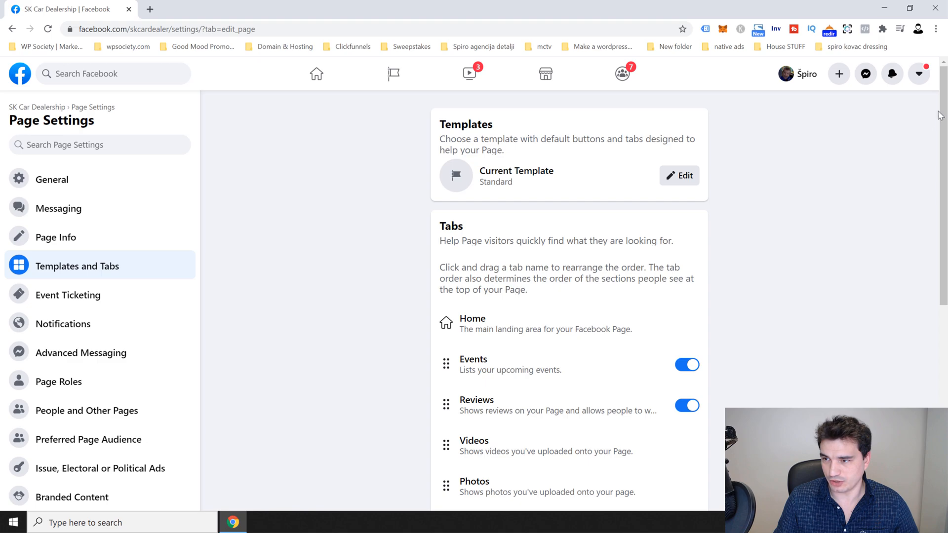
- Turn off the Events tab and reorder the Page tabs so Reviews, Photos and Videos come before it
scroll(923, 173, down, 4)
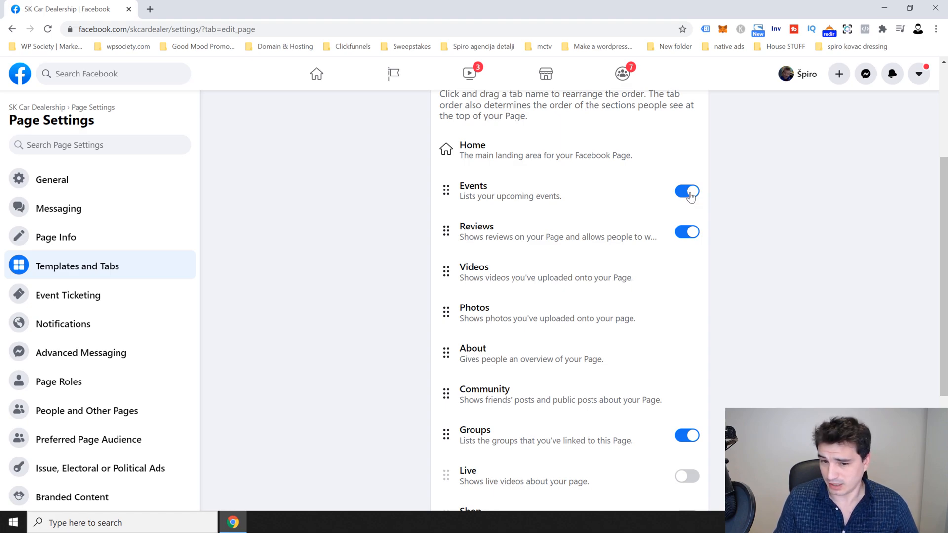
click(690, 197)
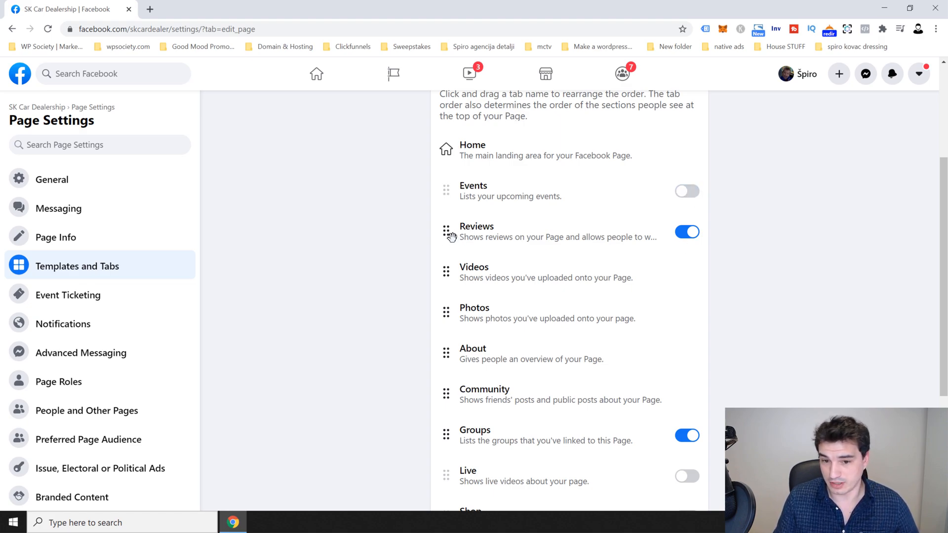
drag(450, 237, 444, 187)
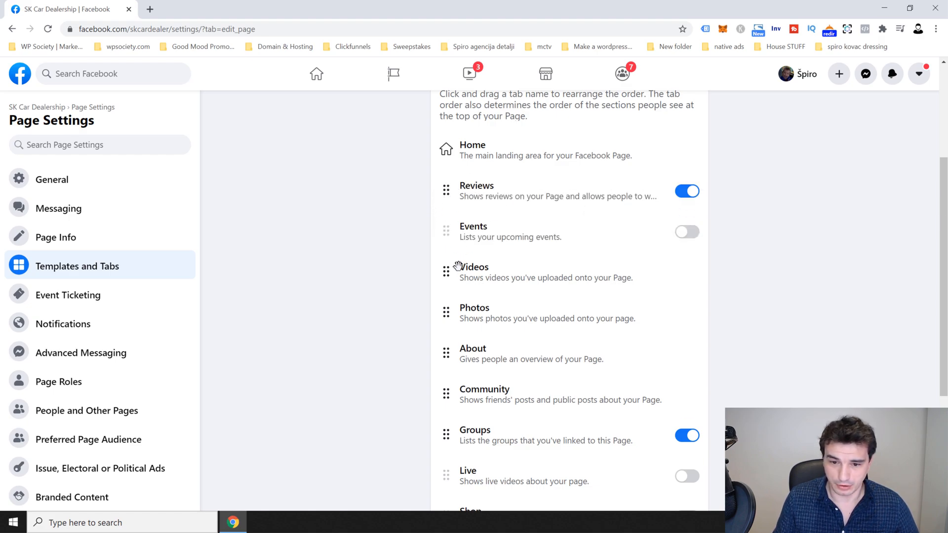
drag(446, 279, 446, 231)
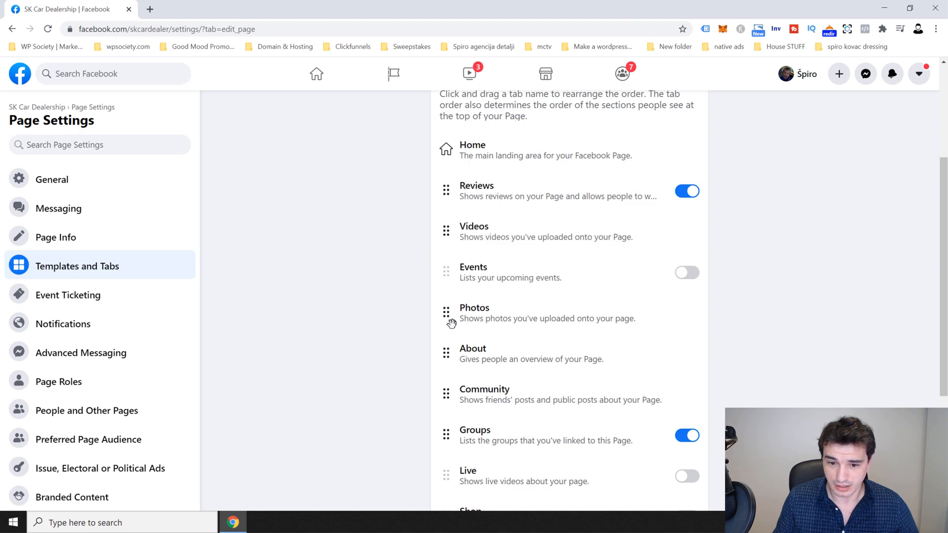
drag(446, 365, 444, 318)
drag(444, 361, 441, 228)
- Turn off the Groups tab and enable the Services tab as the first one after Home
drag(945, 198, 941, 297)
click(694, 237)
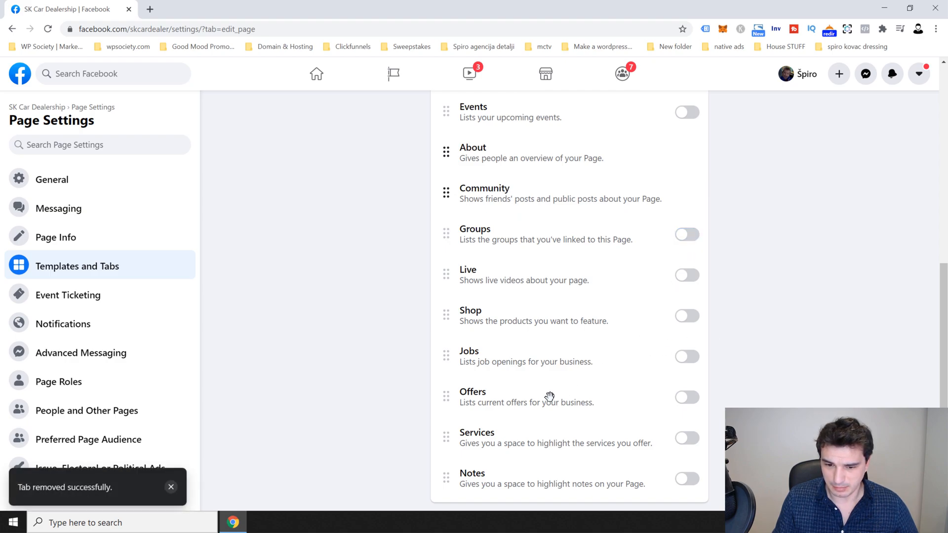
click(686, 438)
drag(445, 271, 456, 98)
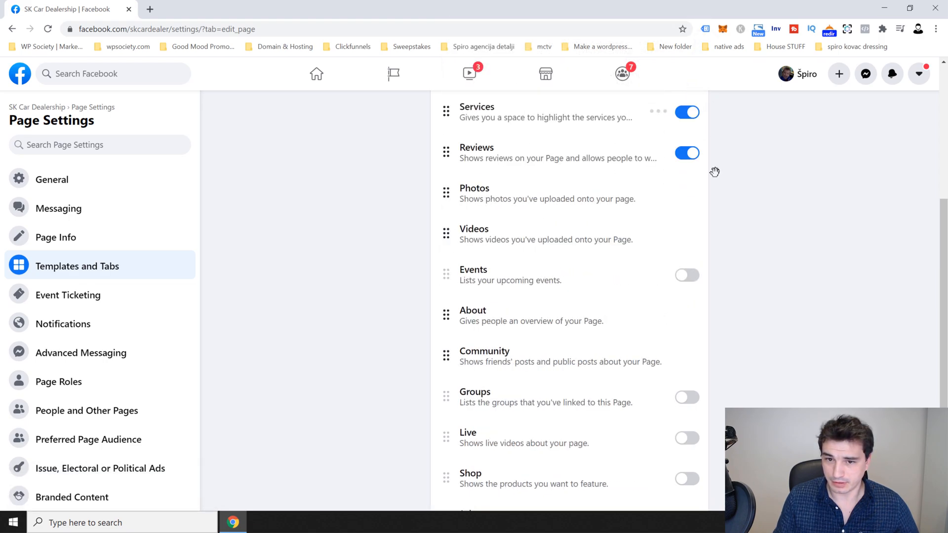
scroll(538, 274, up, 4)
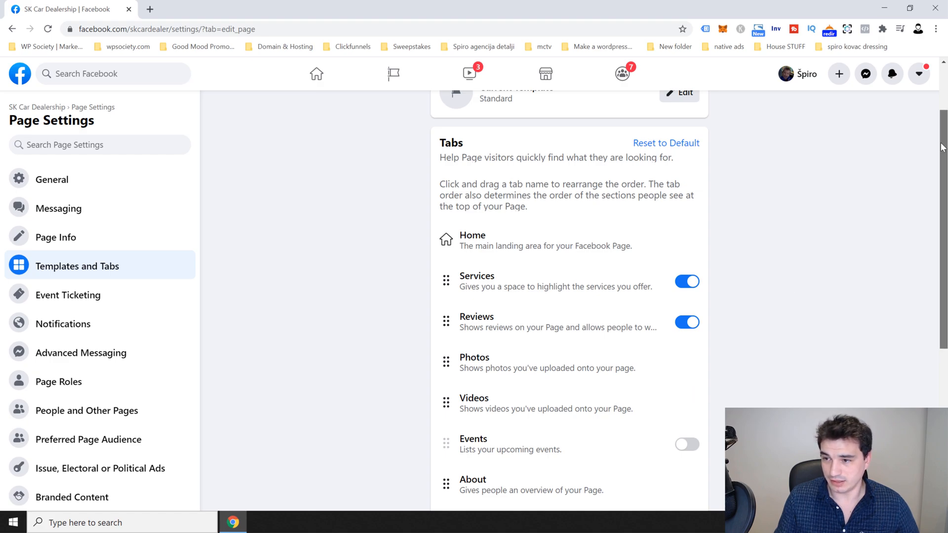
scroll(908, 197, down, 5)
scroll(908, 148, up, 6)
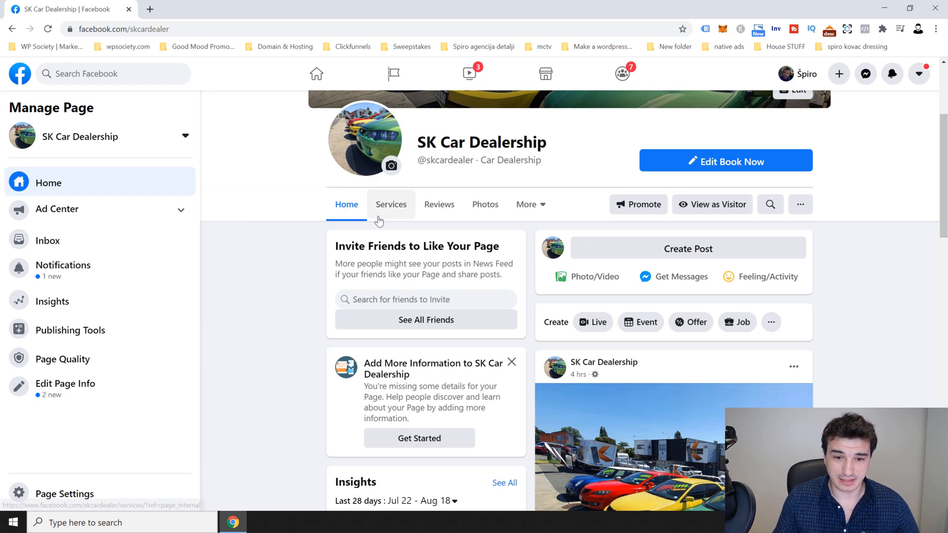
- Start a new service on the Page named Oil Change with a fixed price of $120.00 and the product details "description"
click(403, 213)
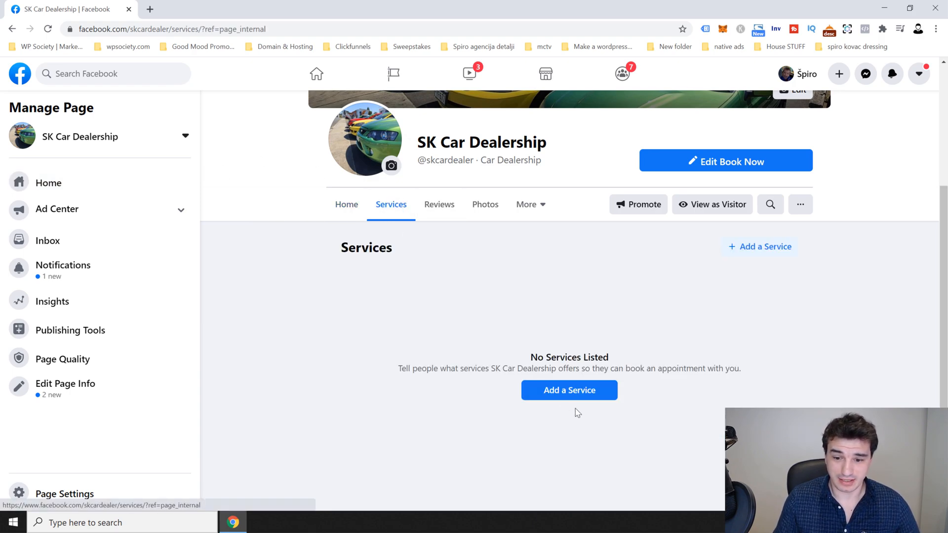
click(590, 396)
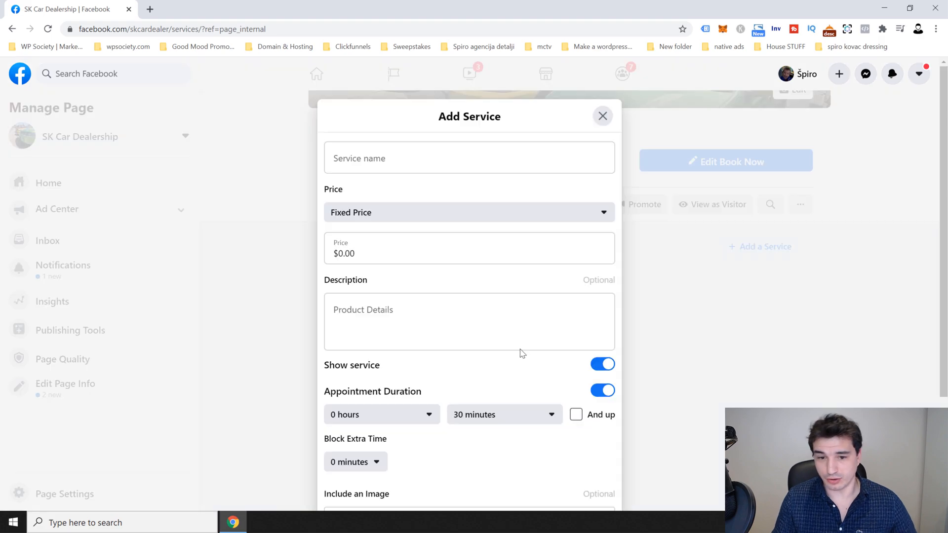
click(435, 165)
text(Oil )
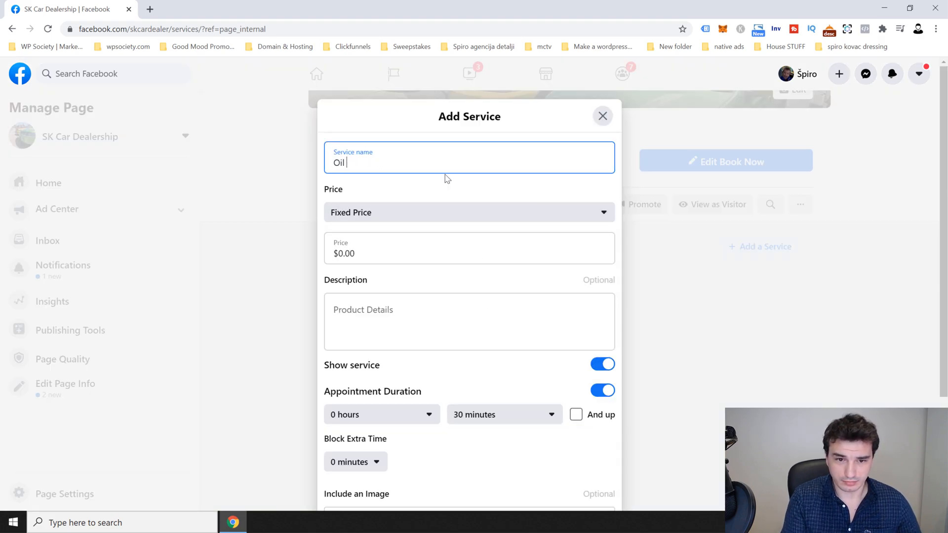
text(Change)
click(340, 253)
text(120)
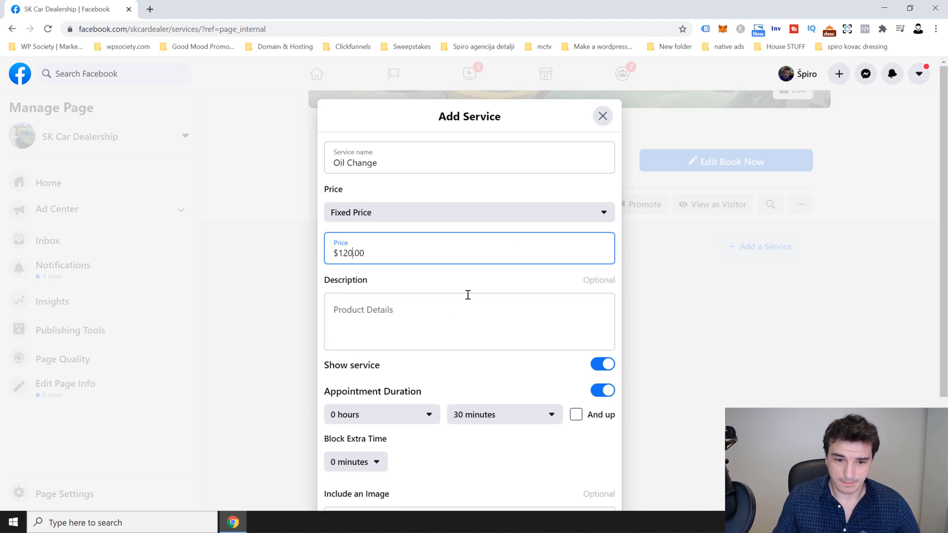
click(477, 318)
text(description)
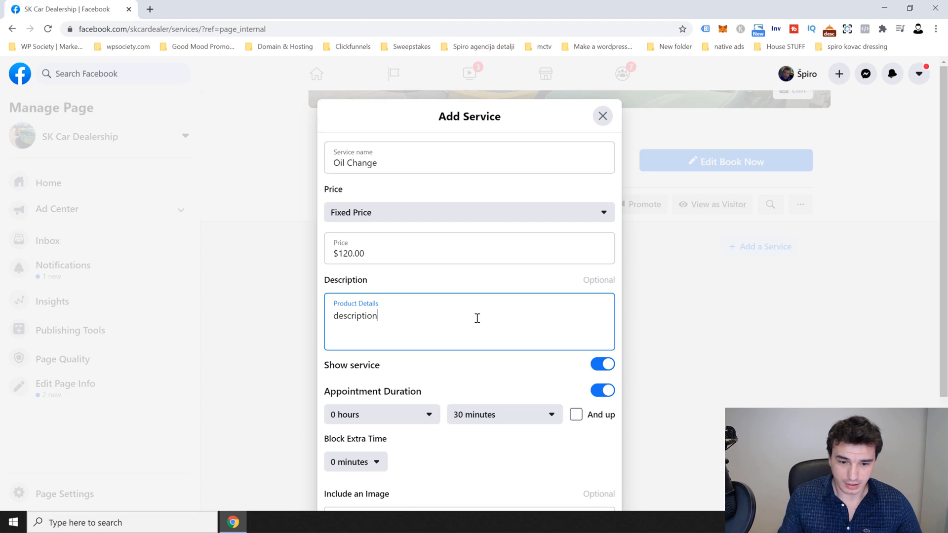
- Set the hours of the service's appointment duration to 2 and block 30 minutes of extra time
scroll(544, 368, down, 3)
click(377, 271)
click(371, 335)
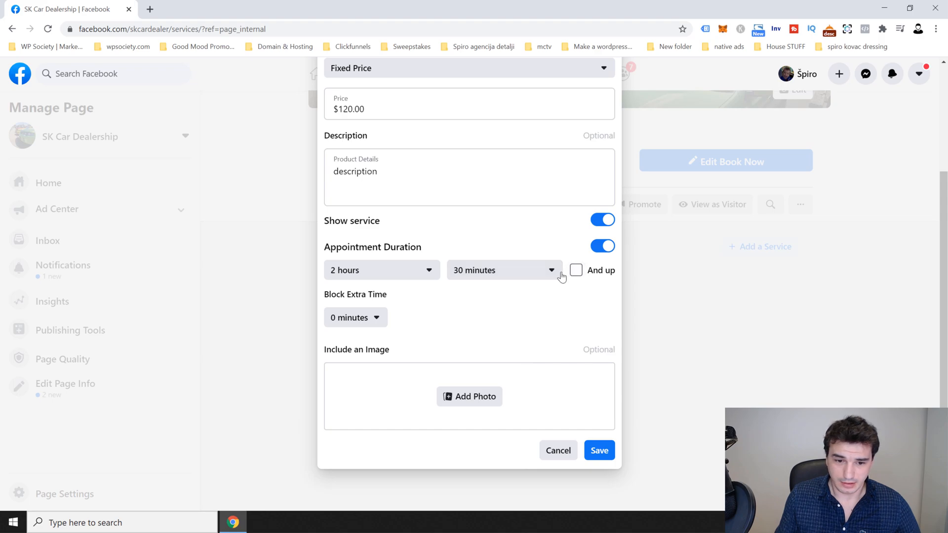
click(375, 321)
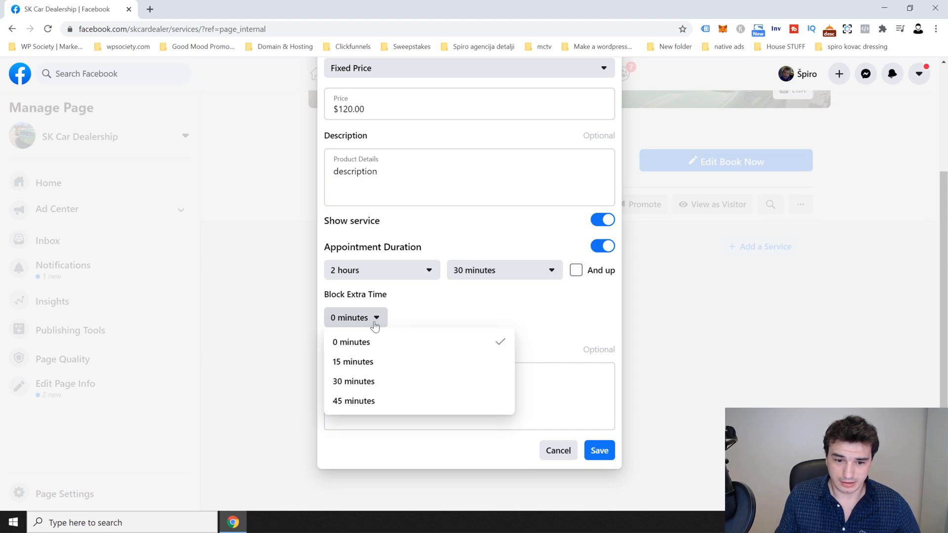
click(376, 381)
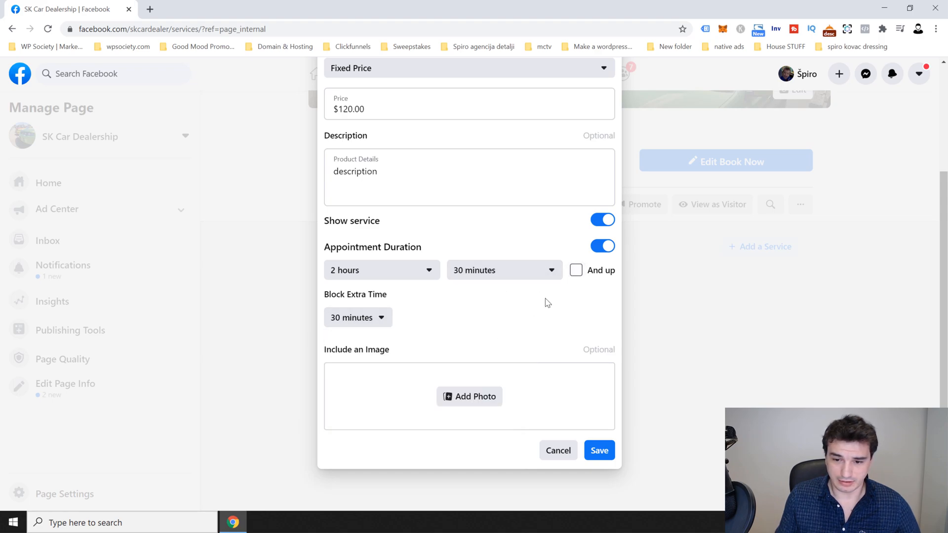
- Add profile_picture.jpg as the image of the Oil Change service and save the service
click(475, 397)
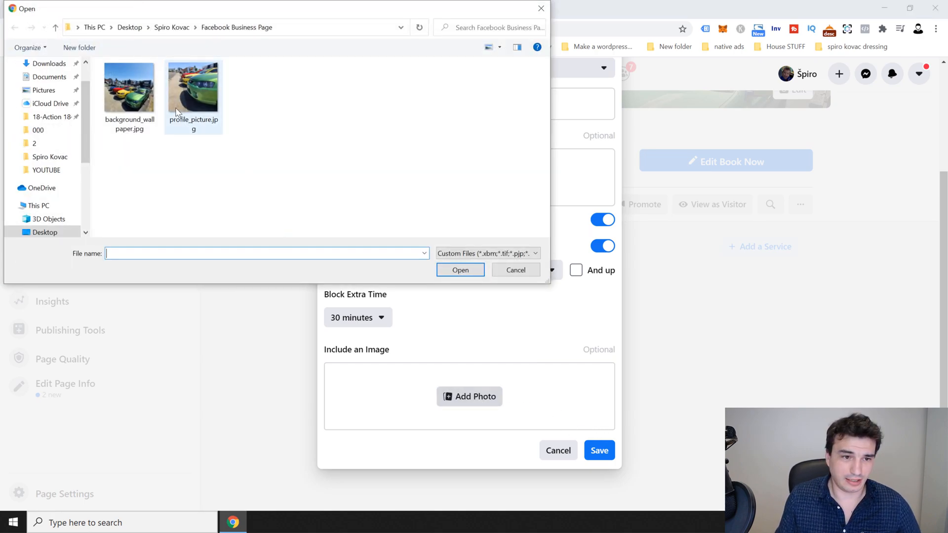
double_click(183, 99)
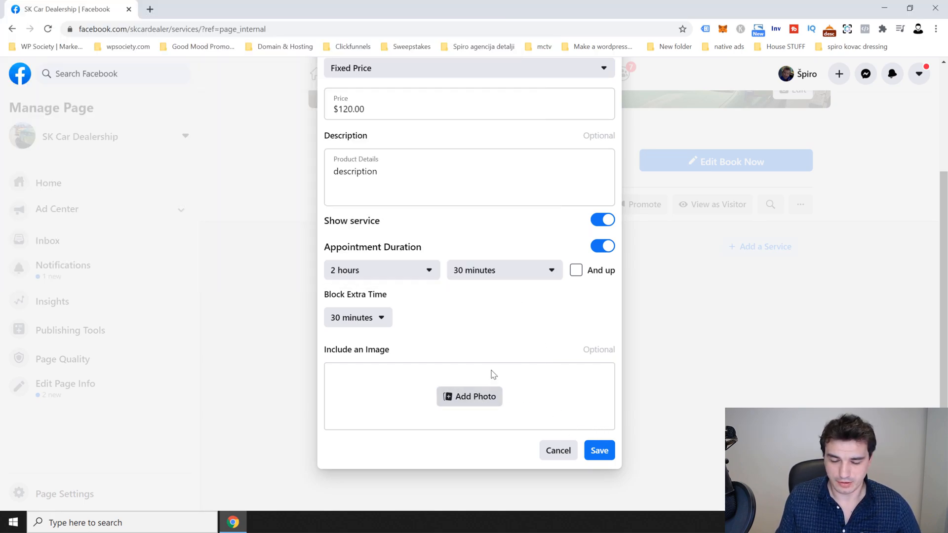
click(604, 455)
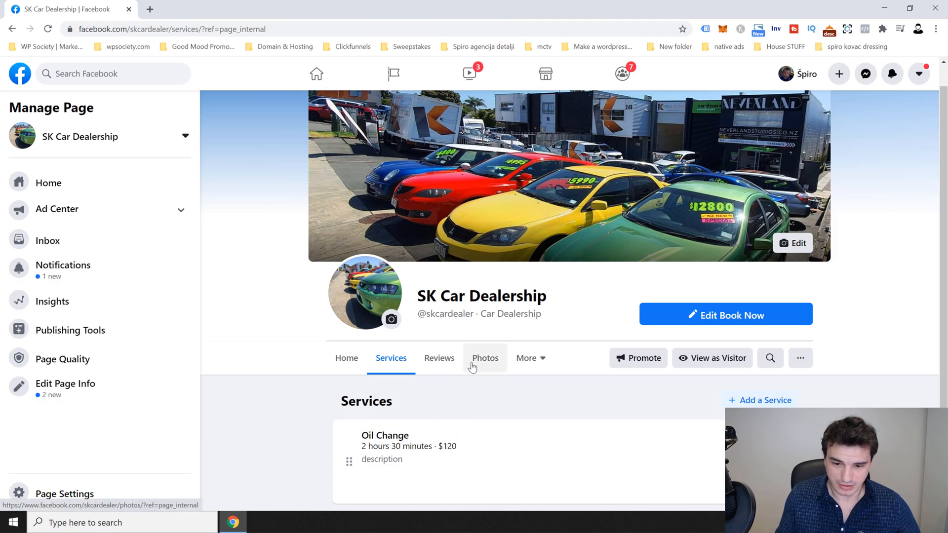
- Check the additional Page tabs beyond Photos and return to the Page's Home tab
click(536, 365)
click(539, 360)
click(537, 363)
click(535, 369)
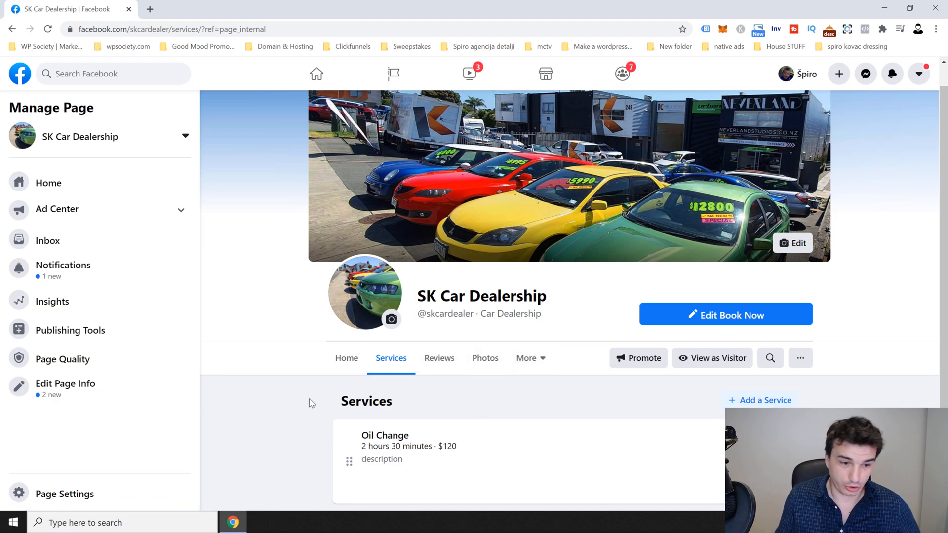
click(347, 365)
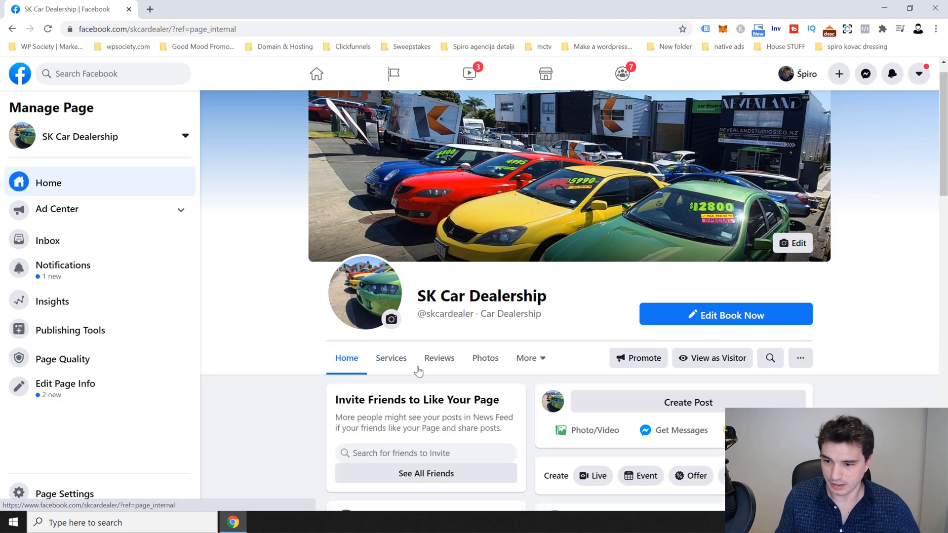
- Preview the Page as a visitor, reload it, check the tab order and the Services tab, and exit the preview
click(719, 359)
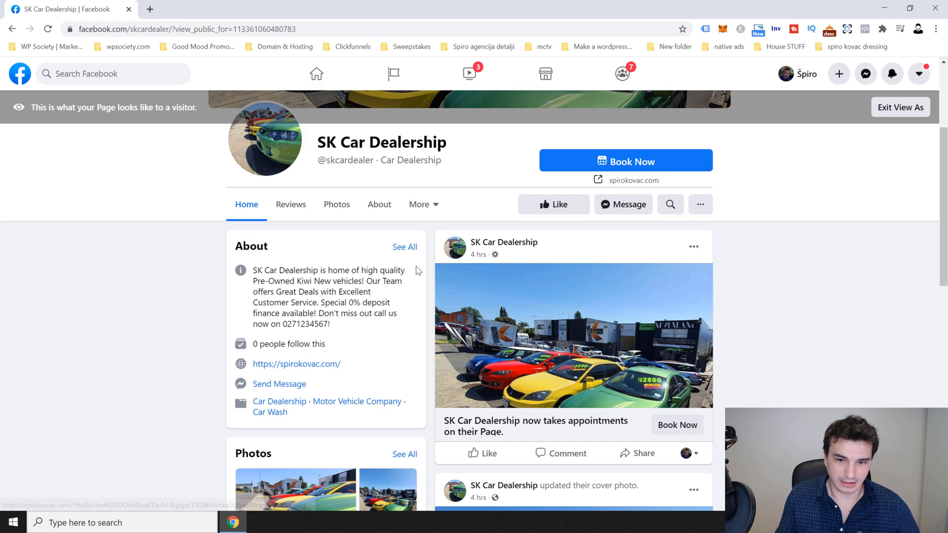
click(448, 204)
click(48, 28)
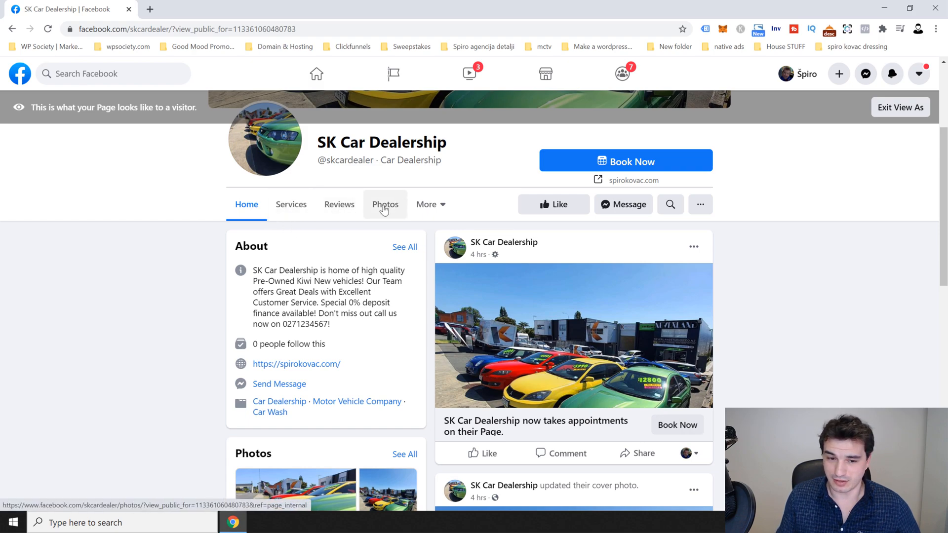
click(418, 205)
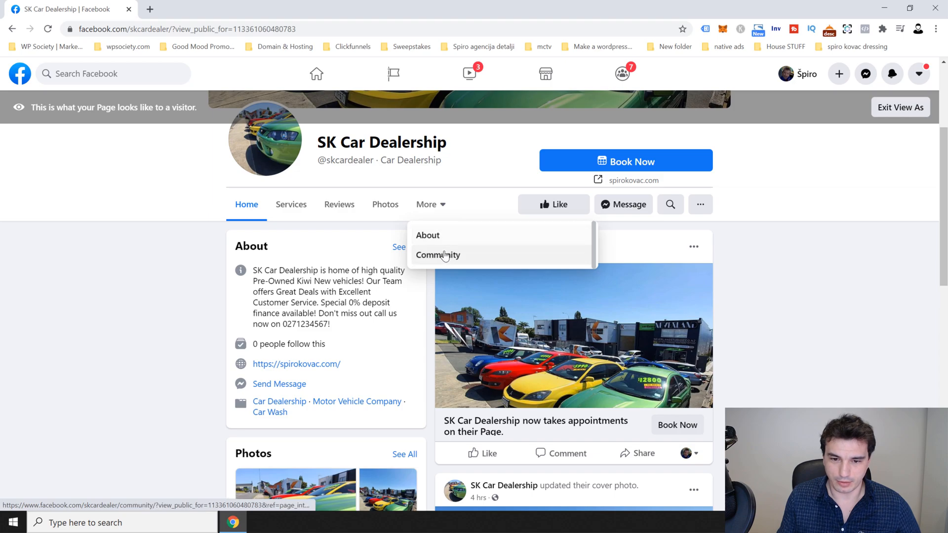
click(297, 210)
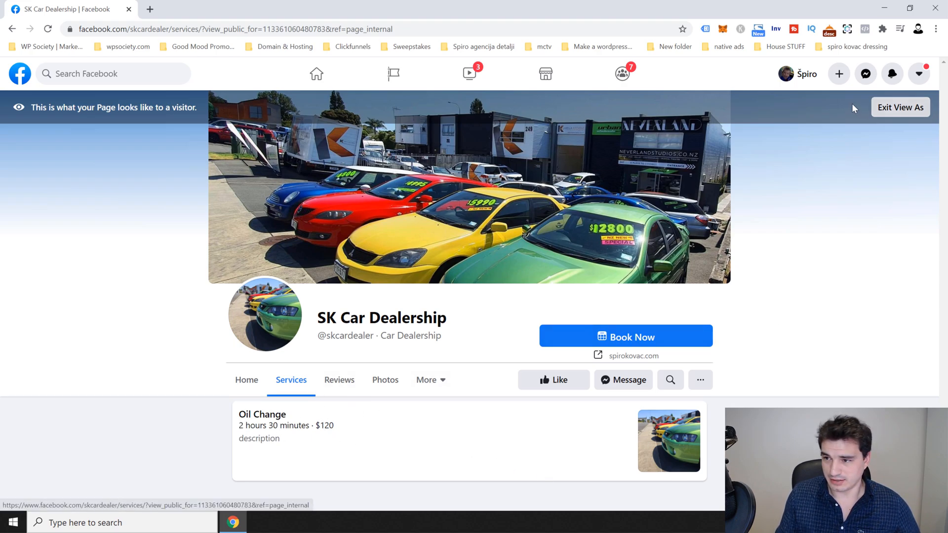
click(898, 113)
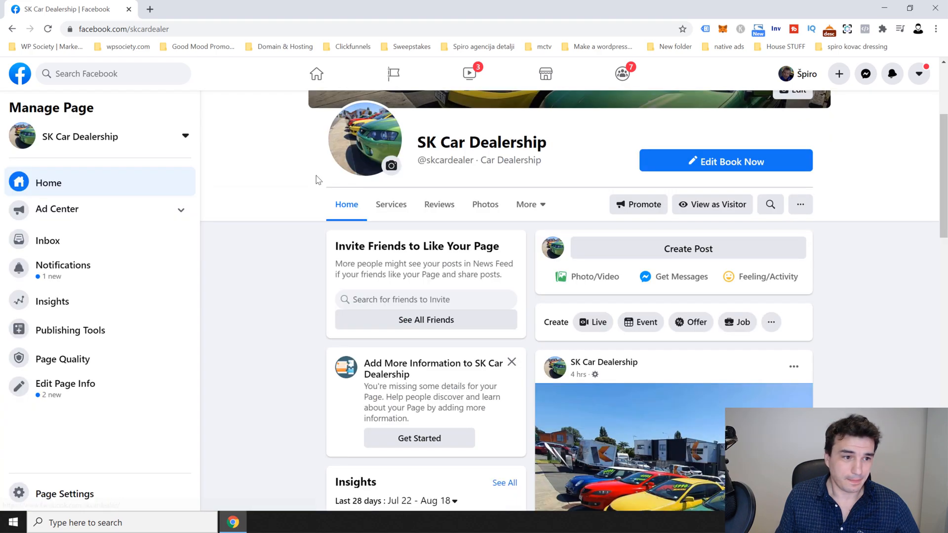
- Review the Templates and Tabs, Event Ticketing and Notifications sections of the Page settings
click(74, 495)
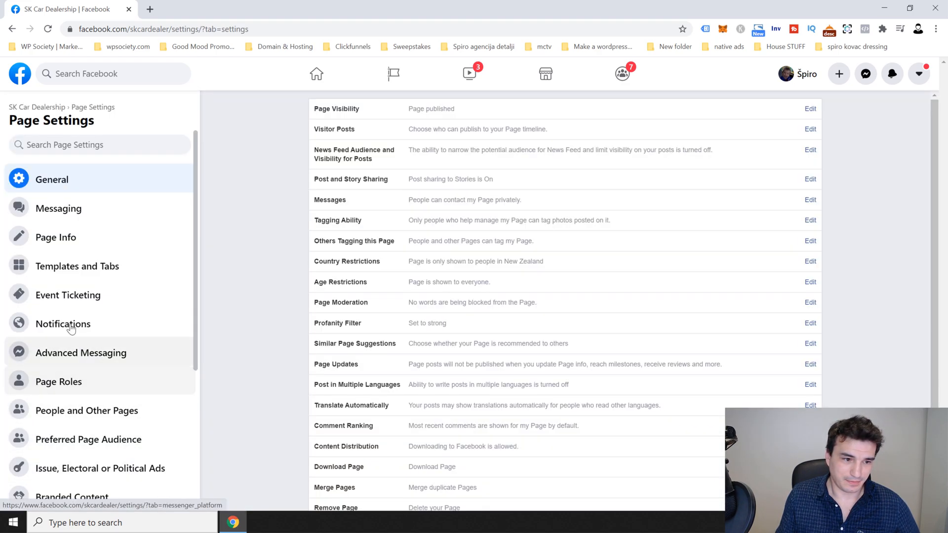
click(75, 269)
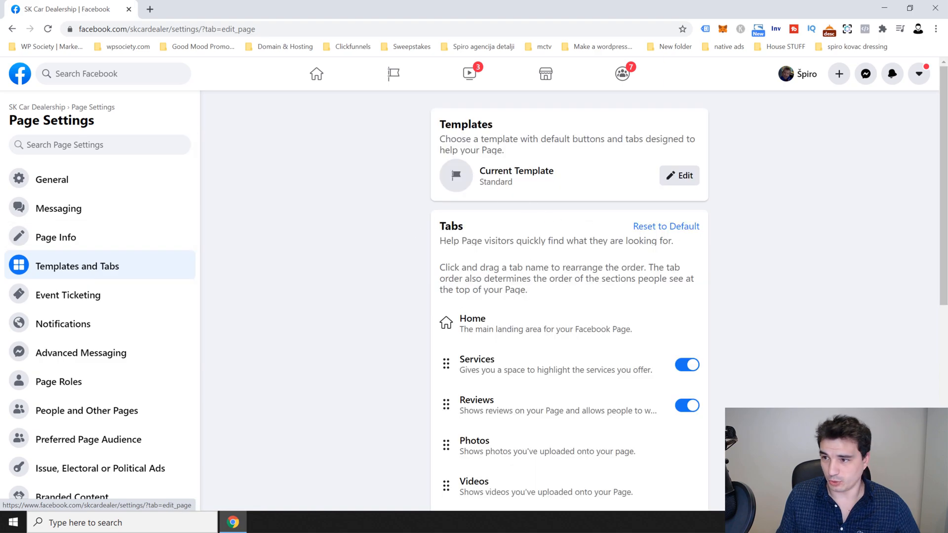
click(124, 302)
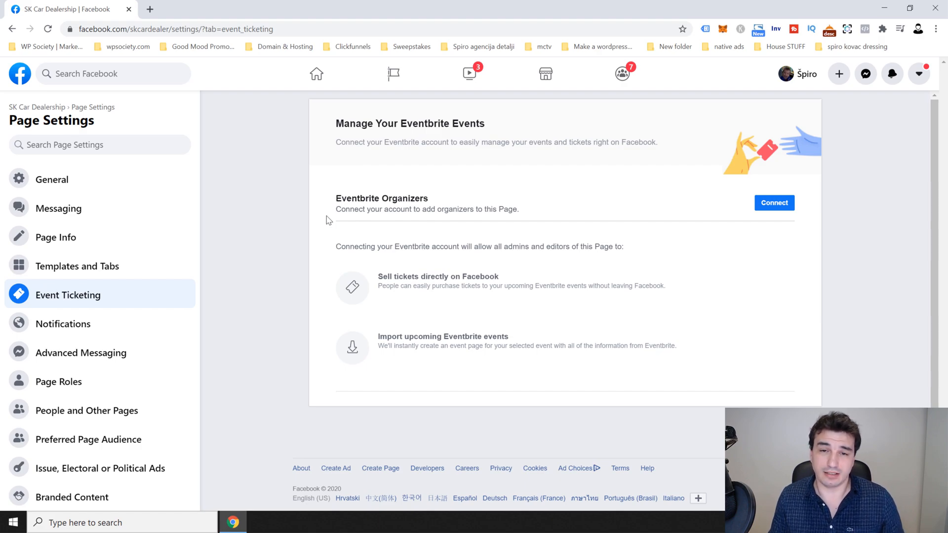
click(92, 326)
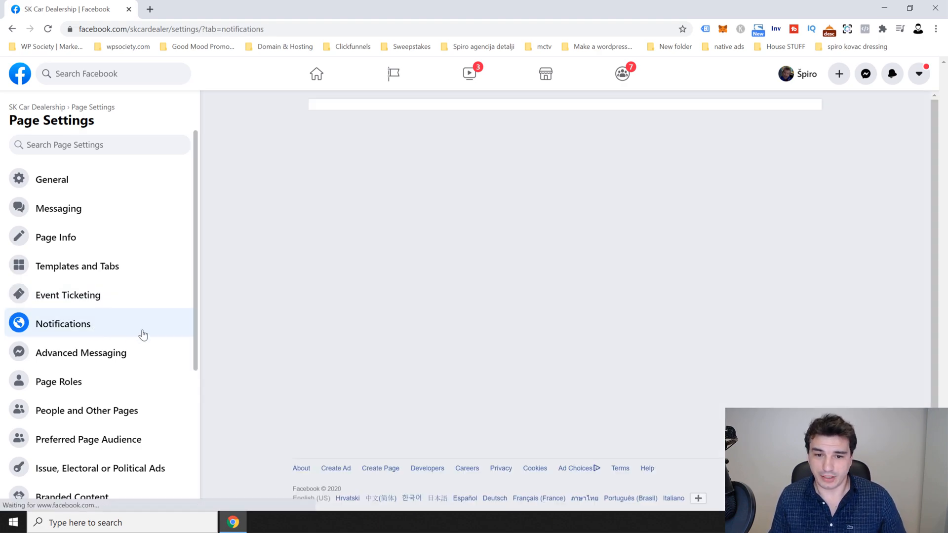
scroll(921, 162, down, 1)
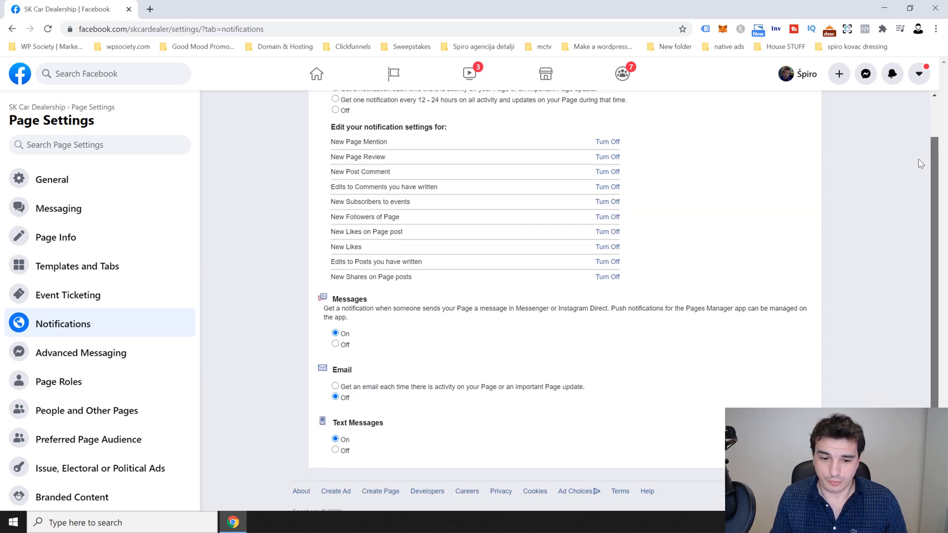
scroll(921, 161, down, 1)
scroll(917, 169, up, 1)
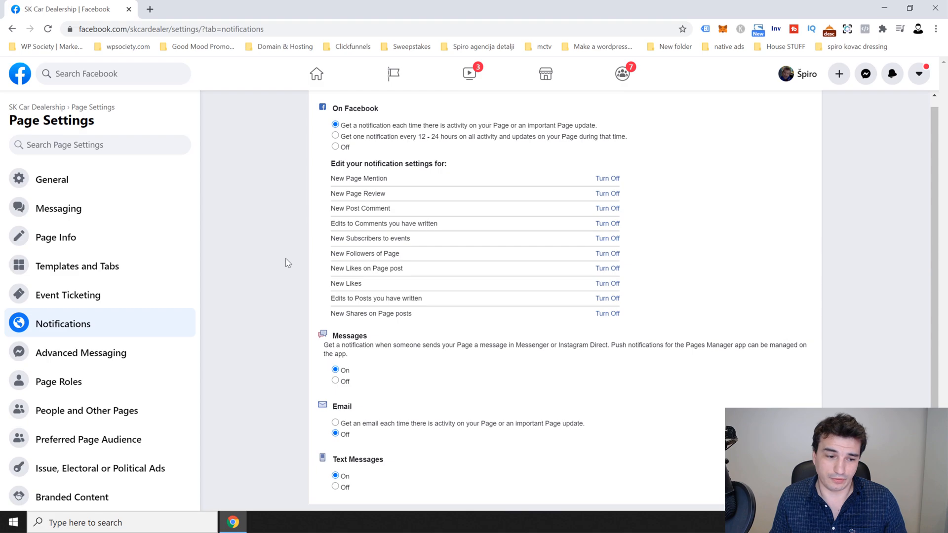
scroll(928, 156, down, 1)
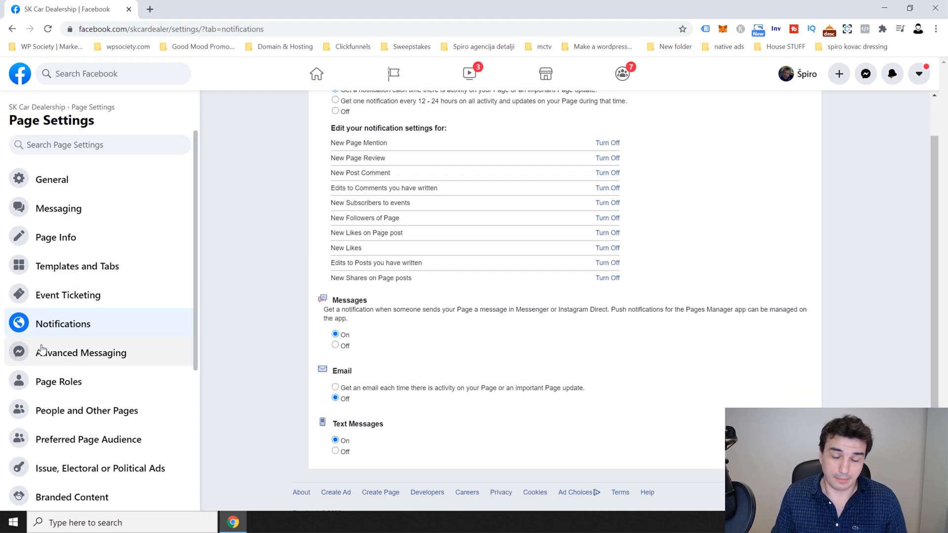
- Examine the Advanced Messaging settings and the roles that can be assigned to people under Page Roles
click(98, 358)
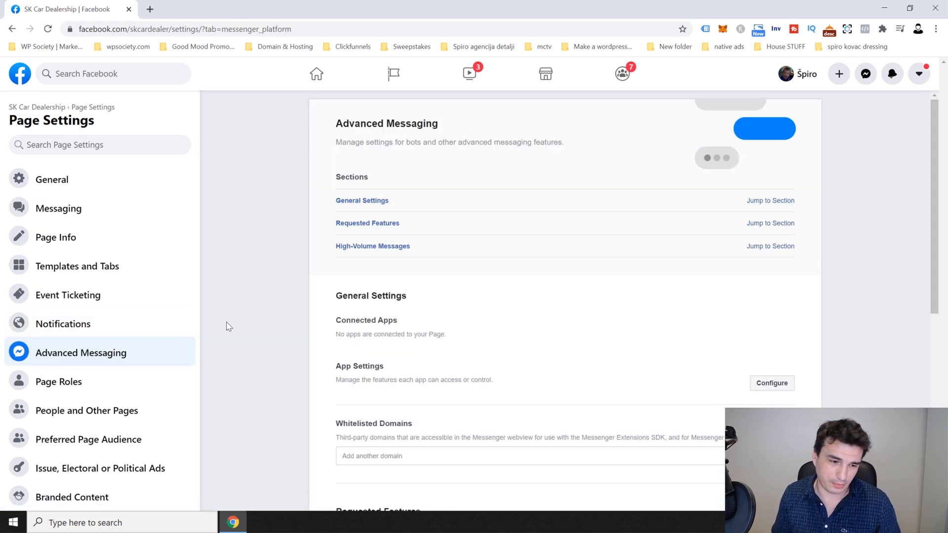
scroll(81, 296, down, 2)
click(85, 271)
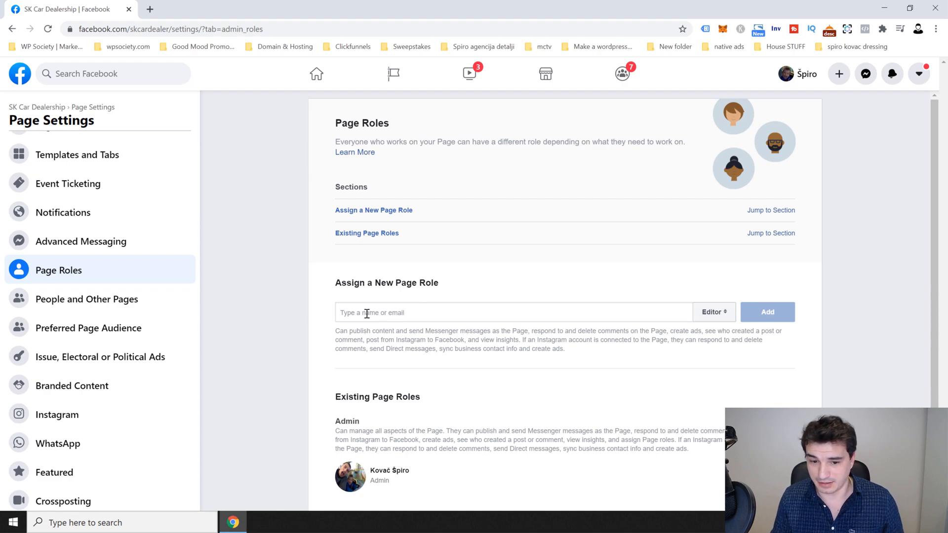
click(705, 312)
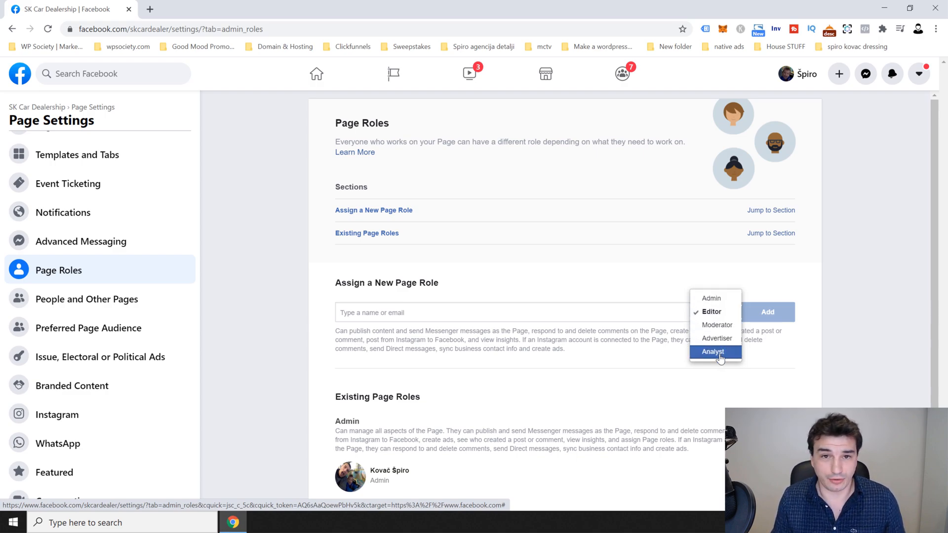
click(278, 310)
- Inspect the list filter options under People and Other Pages, and view the Preferred Page Audience settings
click(116, 301)
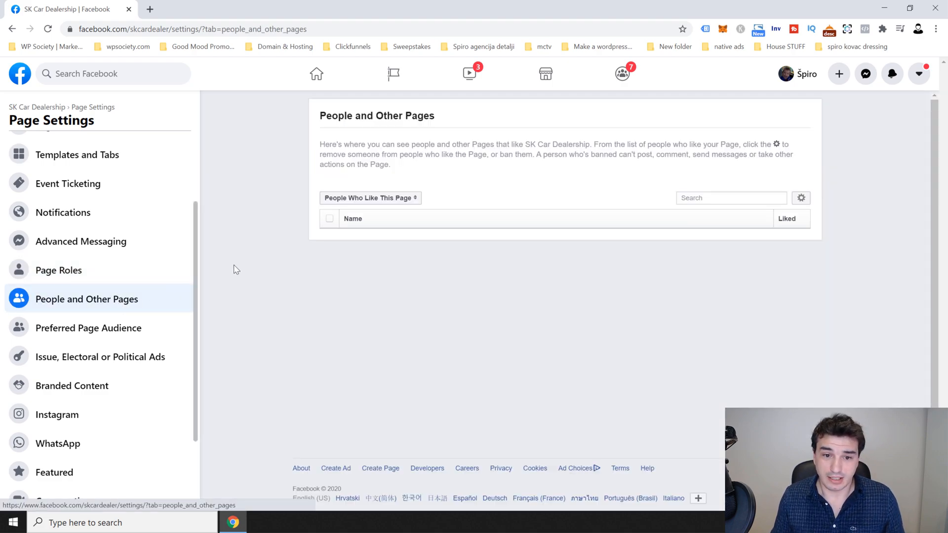
click(363, 199)
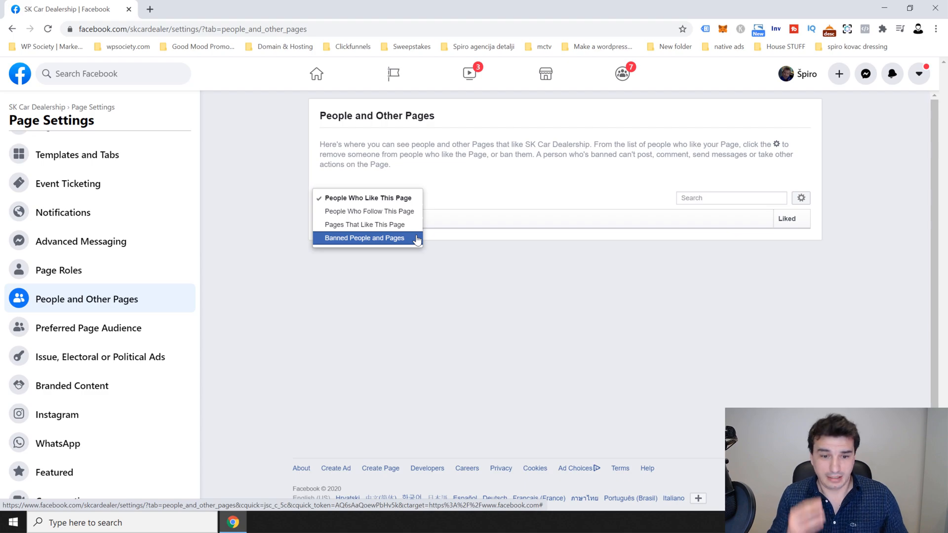
click(369, 295)
click(113, 328)
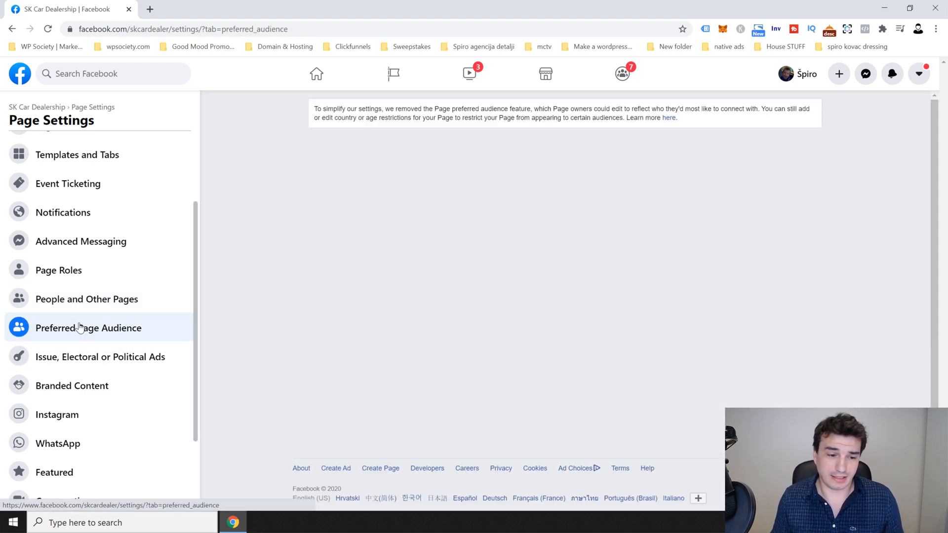
- Review the General Page settings, including the country and age restrictions
drag(195, 283, 198, 195)
click(65, 180)
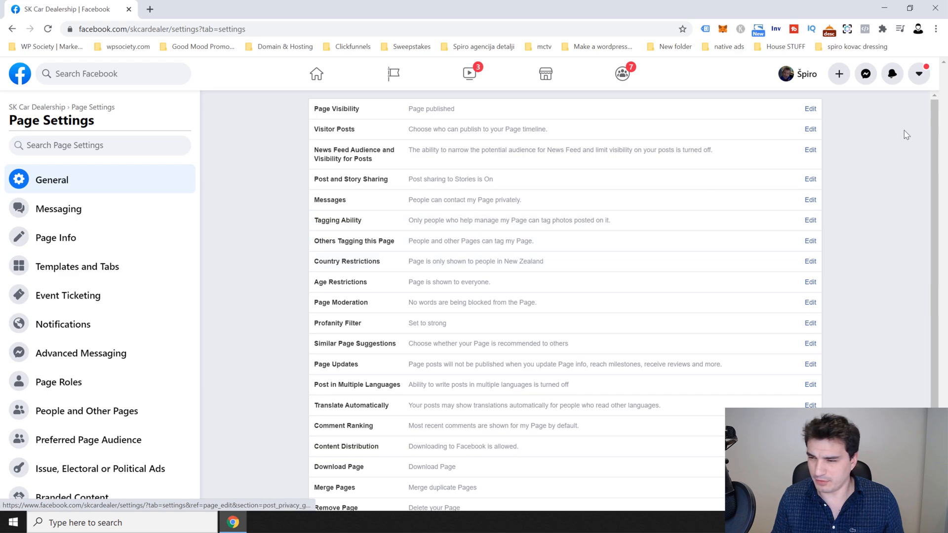
scroll(922, 170, down, 2)
scroll(922, 168, up, 1)
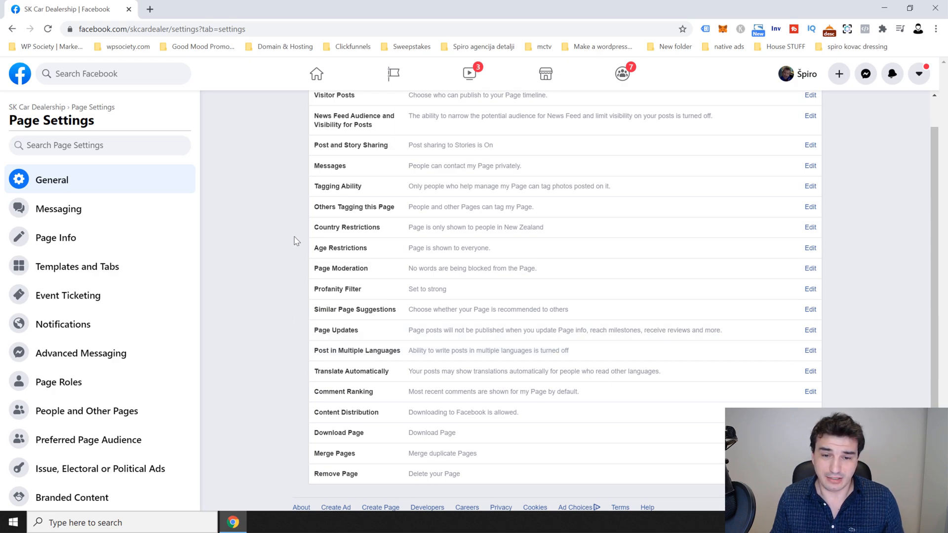
- View the Page's Instagram connection settings, open the account login window and close it again
scroll(194, 237, down, 1)
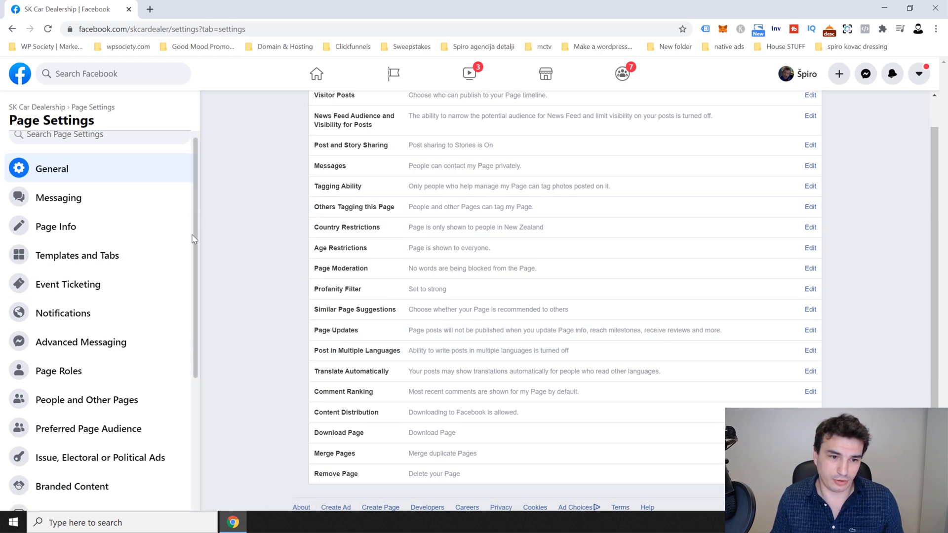
scroll(177, 296, down, 3)
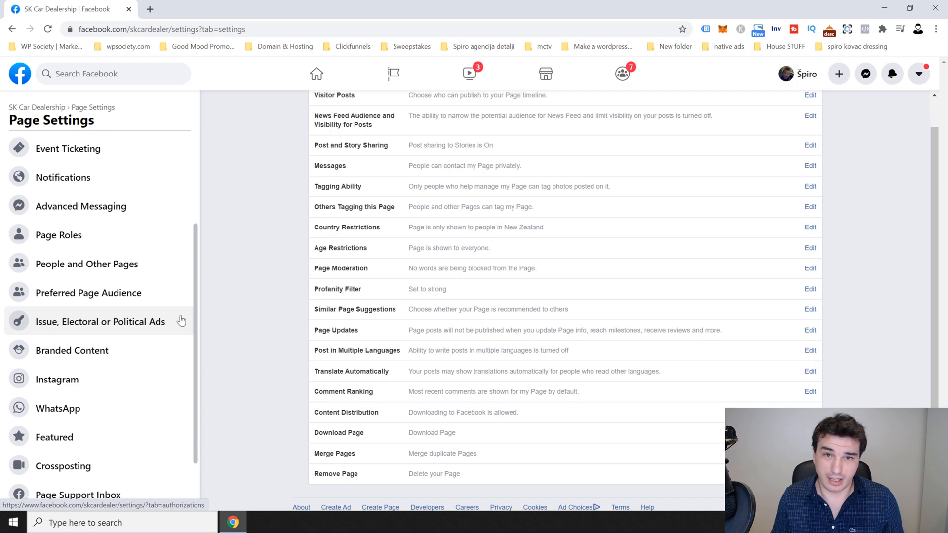
scroll(180, 321, down, 1)
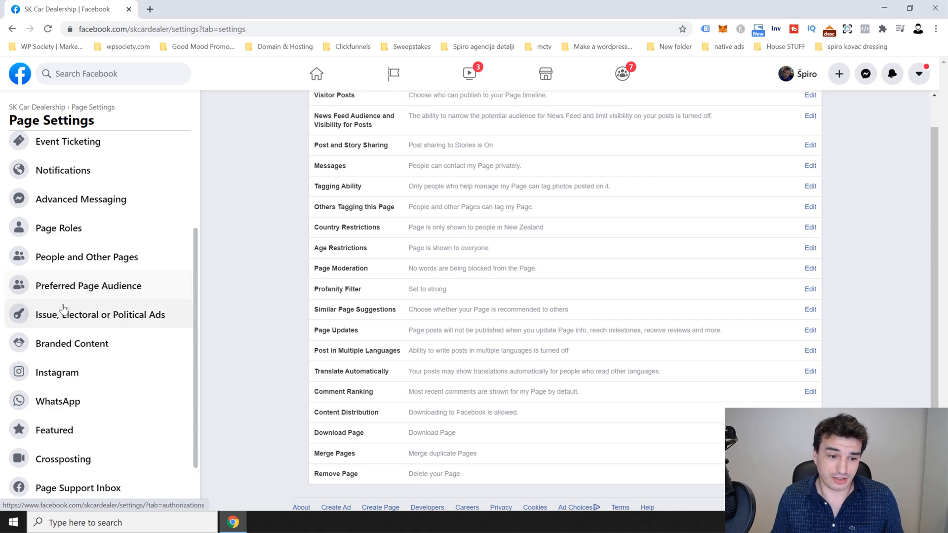
click(86, 379)
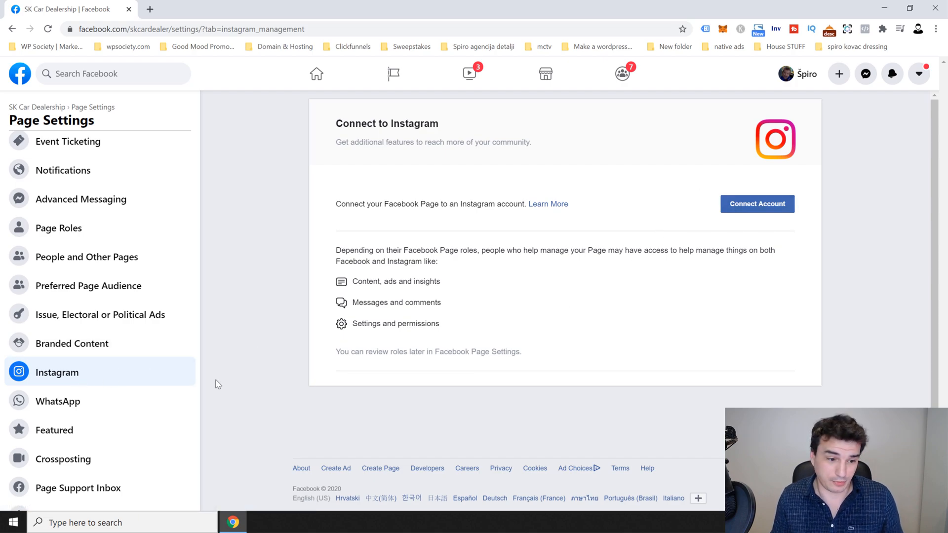
click(742, 206)
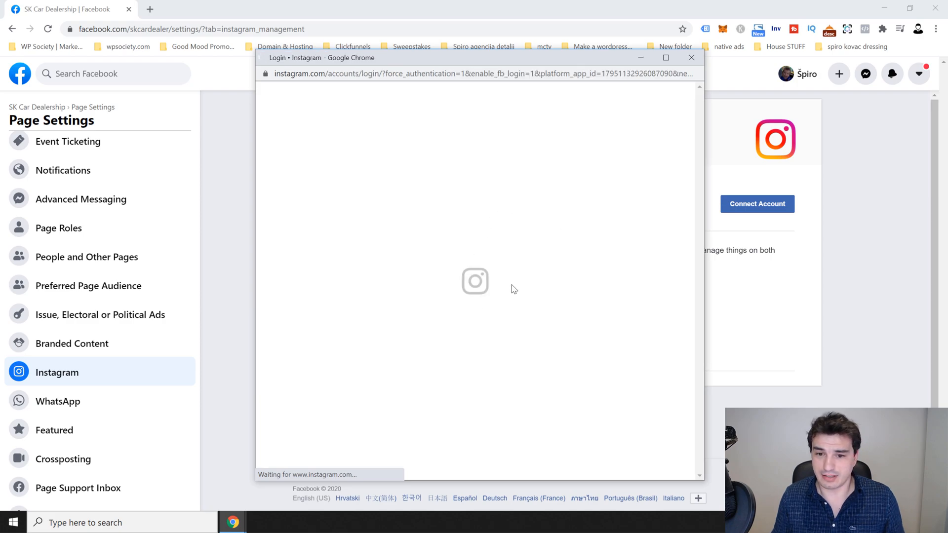
click(691, 58)
- Examine the WhatsApp connection settings and look through the remaining Page settings sections
click(44, 401)
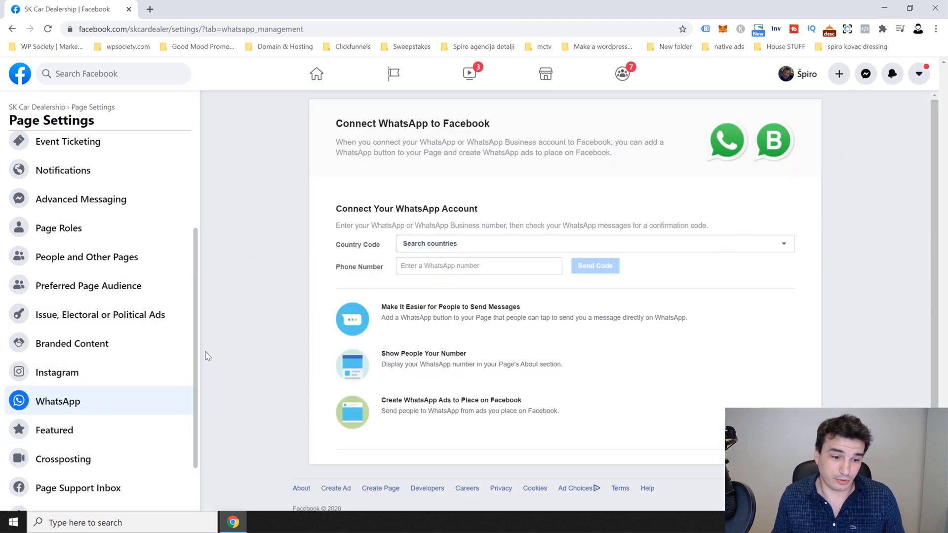
scroll(195, 345, down, 3)
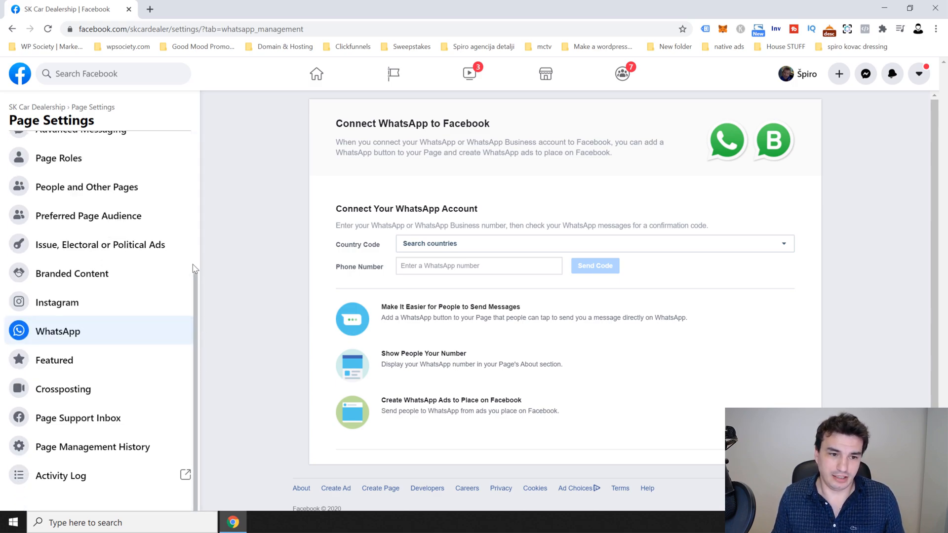
scroll(195, 259, up, 5)
drag(196, 170, 198, 153)
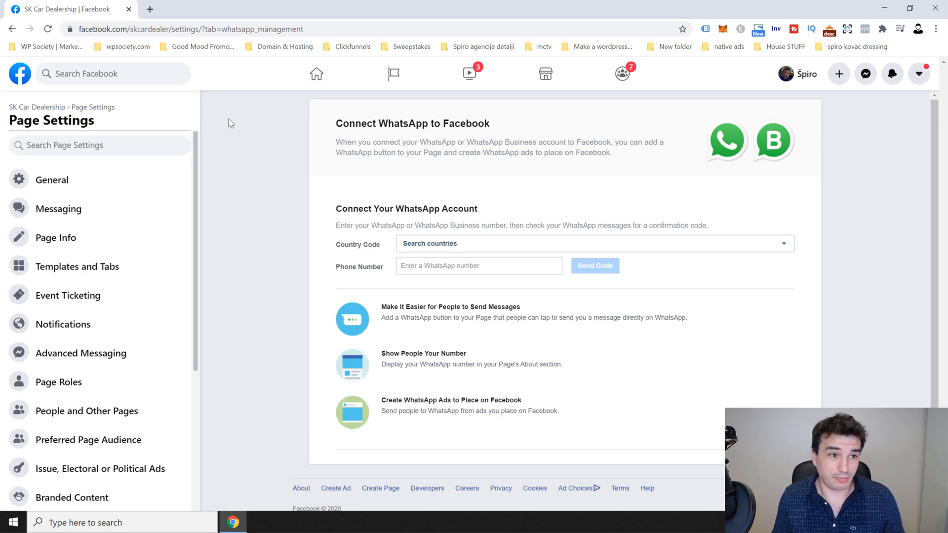
- Return from the settings to the SK Car Dealership Page and open its Inbox
click(48, 107)
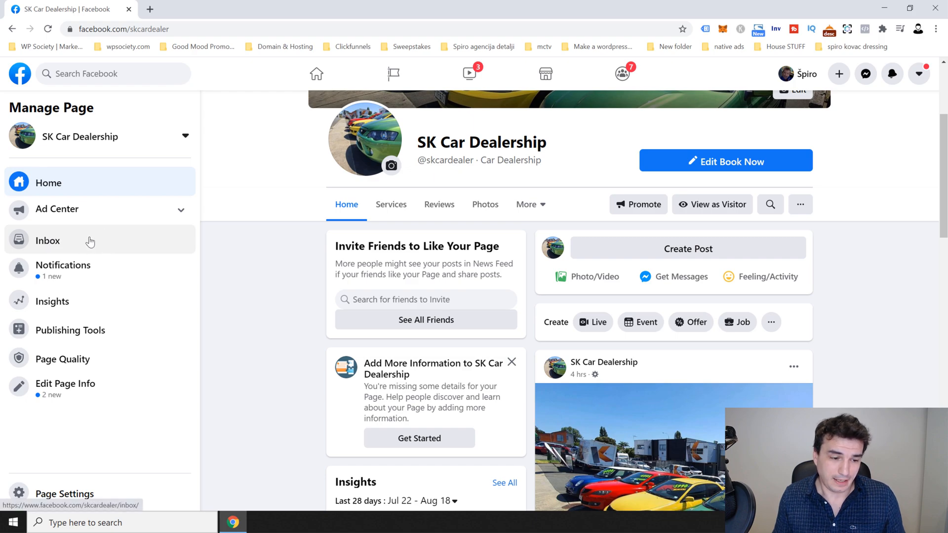
click(76, 241)
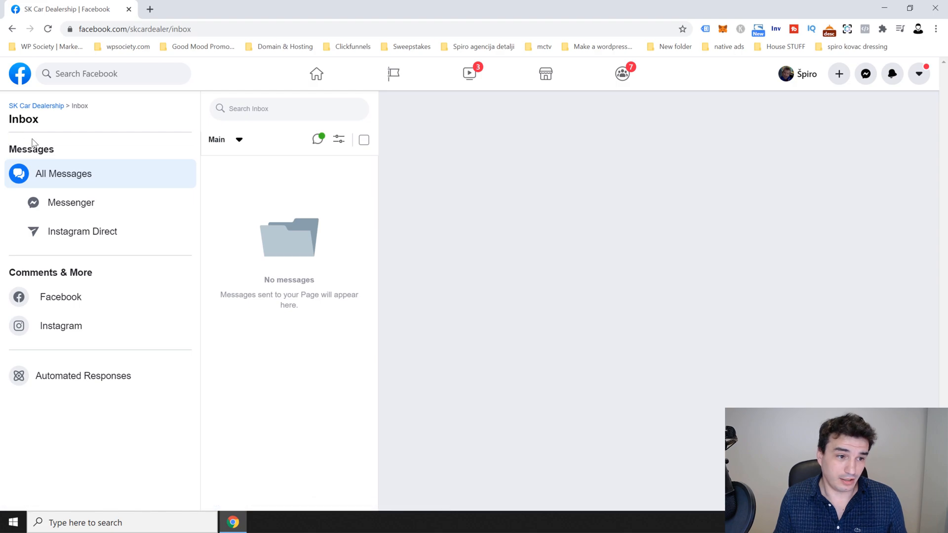
- Review the Inbox's Messenger and Instagram Direct messages and its Facebook and Instagram comments
click(77, 207)
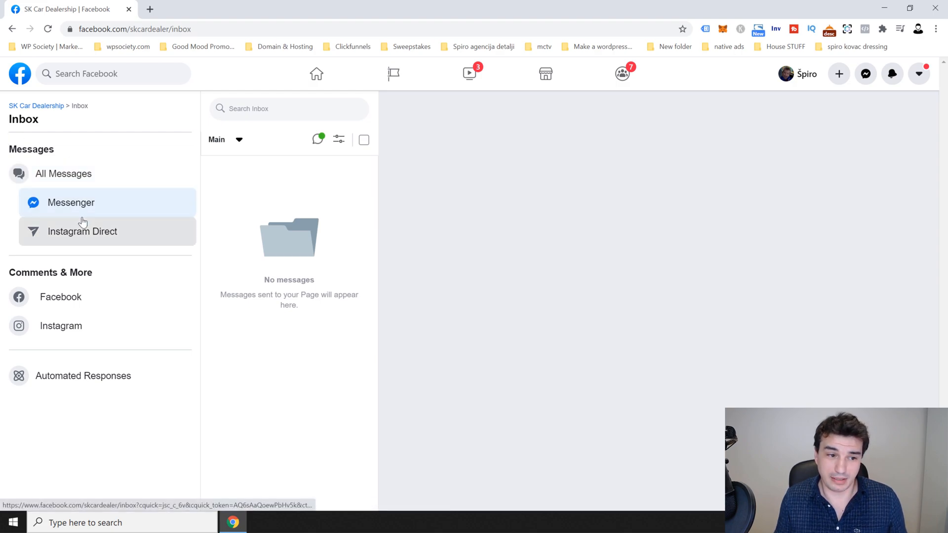
click(97, 241)
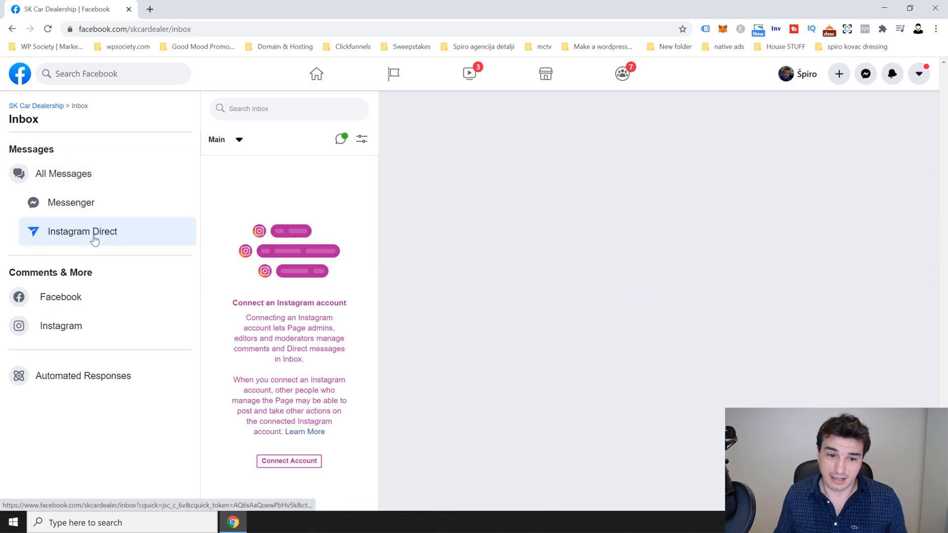
click(63, 300)
click(64, 326)
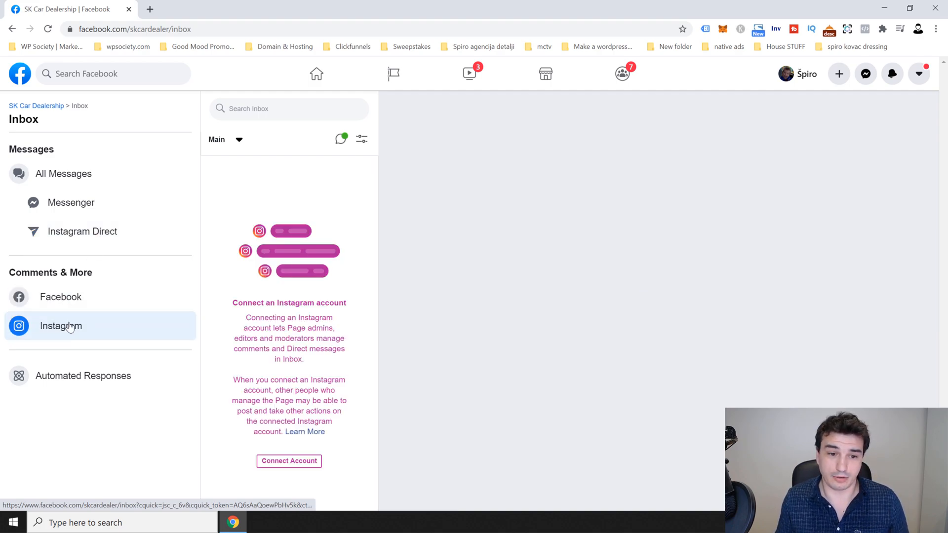
click(80, 298)
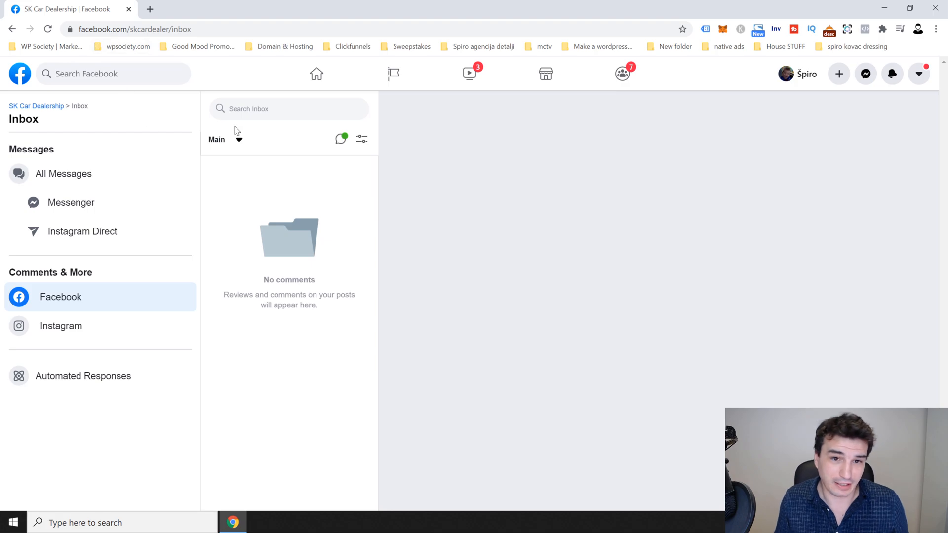
- Return from the Inbox to the SK Car Dealership Page and open its Ad Center overview
click(44, 109)
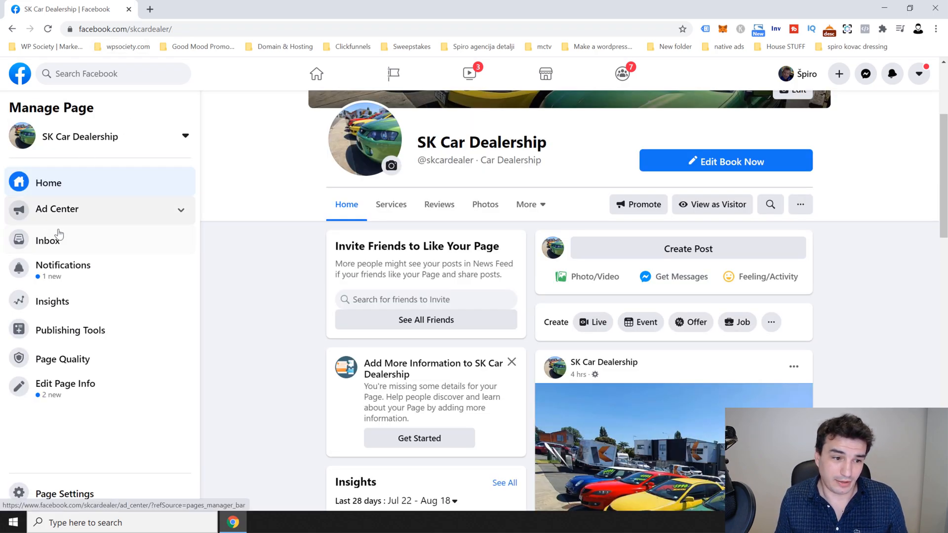
click(182, 211)
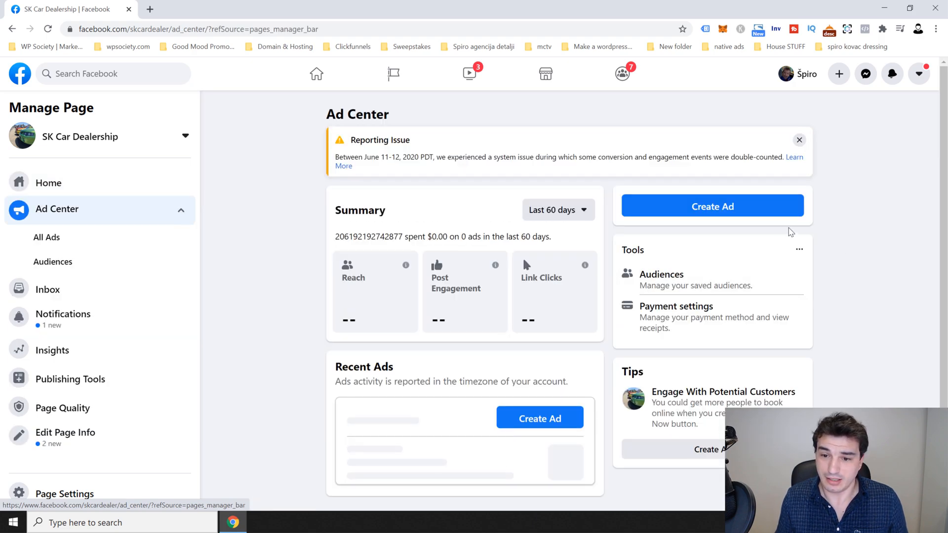
drag(944, 117, 900, 97)
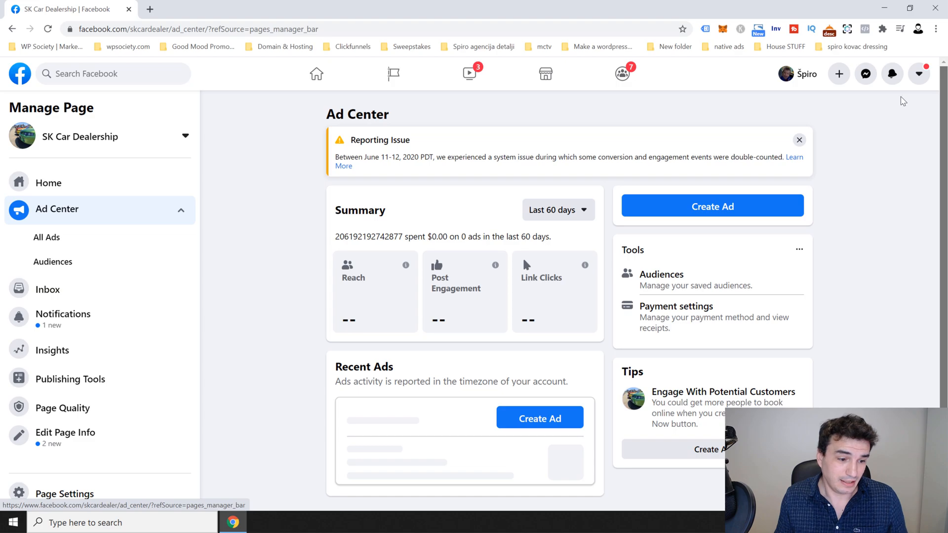